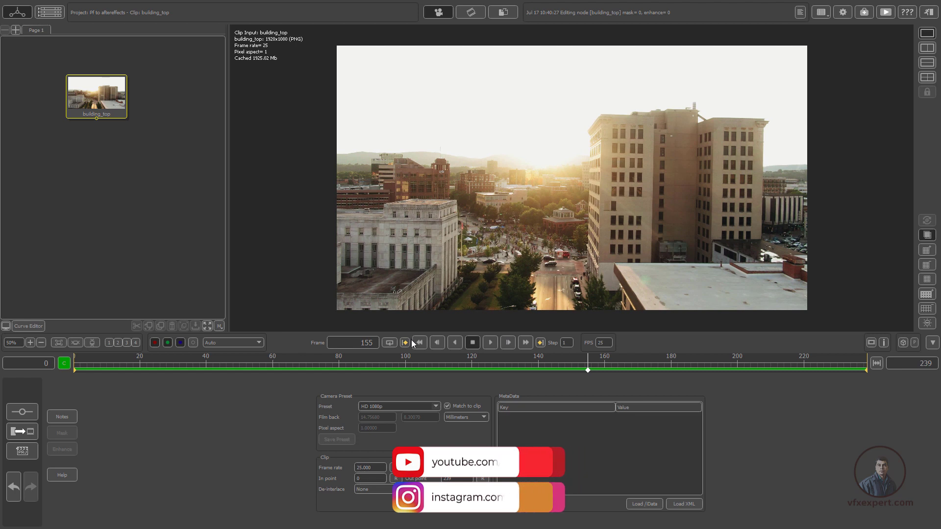
Return to the first frame and add an Auto Track node connected below the building_top clip
{"action": "left_click", "coordinate": [420, 342]}
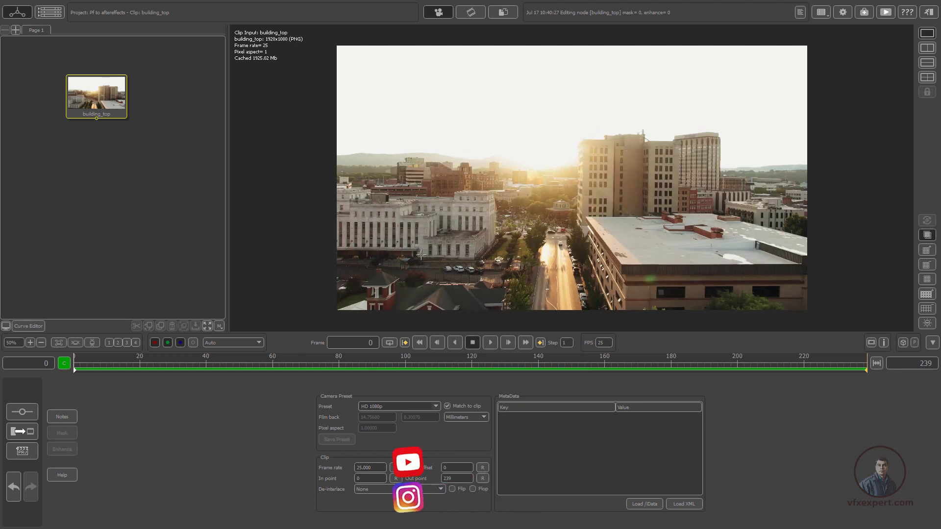
{"action": "right_click", "coordinate": [101, 99]}
{"action": "mouse_move", "coordinate": [122, 107]}
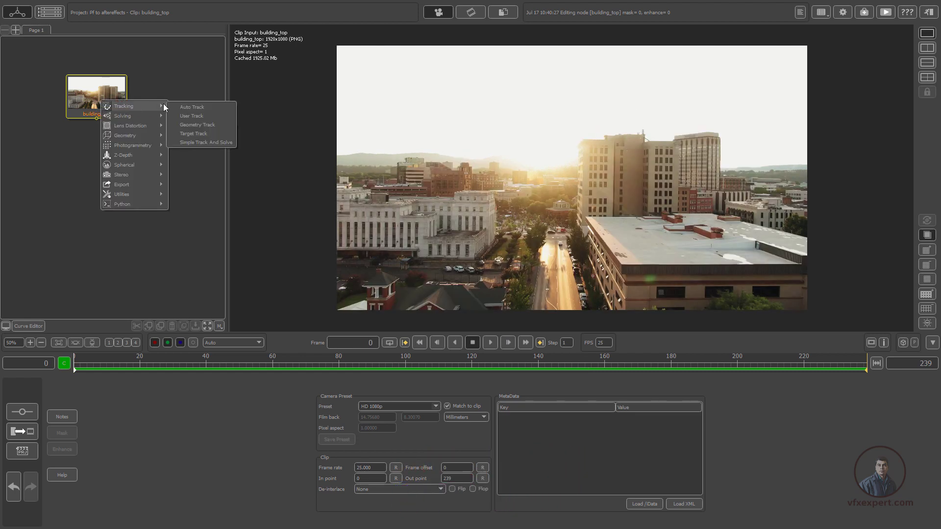
{"action": "left_click", "coordinate": [202, 106]}
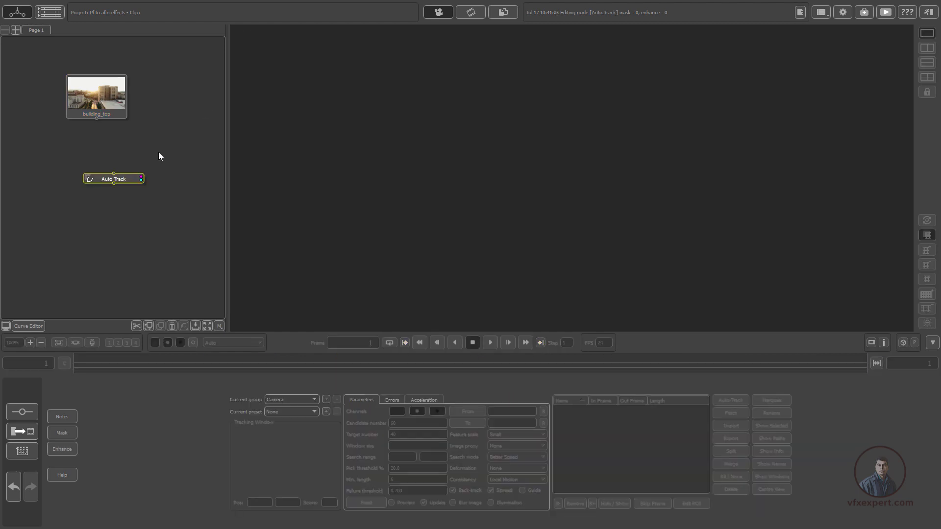
{"action": "left_click", "coordinate": [107, 157]}
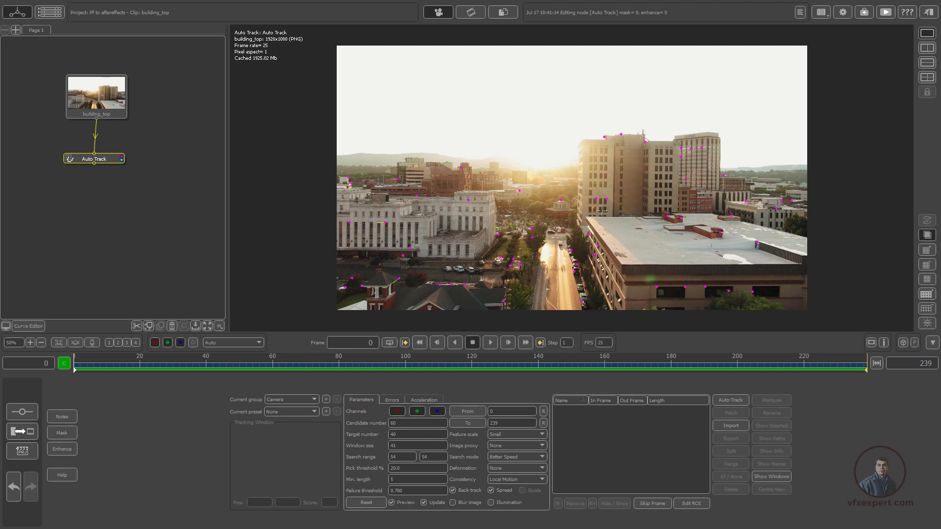
Set the candidate number to 100 and run auto-tracking on the clip
{"action": "left_click", "coordinate": [407, 423]}
{"action": "key", "text": "Return"}
{"action": "left_click", "coordinate": [731, 400]}
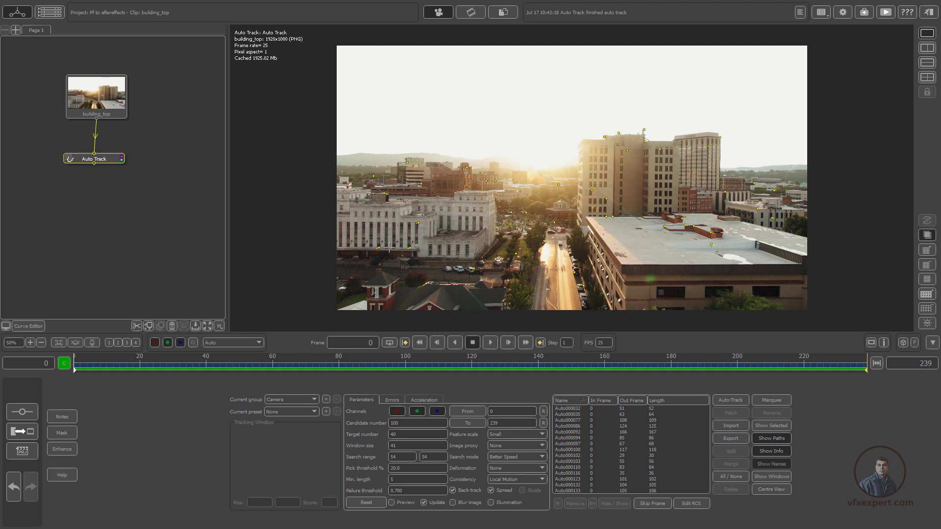
Fit the tracking error graph to view, enable trimming, and raise the error trim threshold to about 0.2
{"action": "left_click_drag", "start_coordinate": [336, 366], "coordinate": [386, 375]}
{"action": "left_click", "coordinate": [393, 400]}
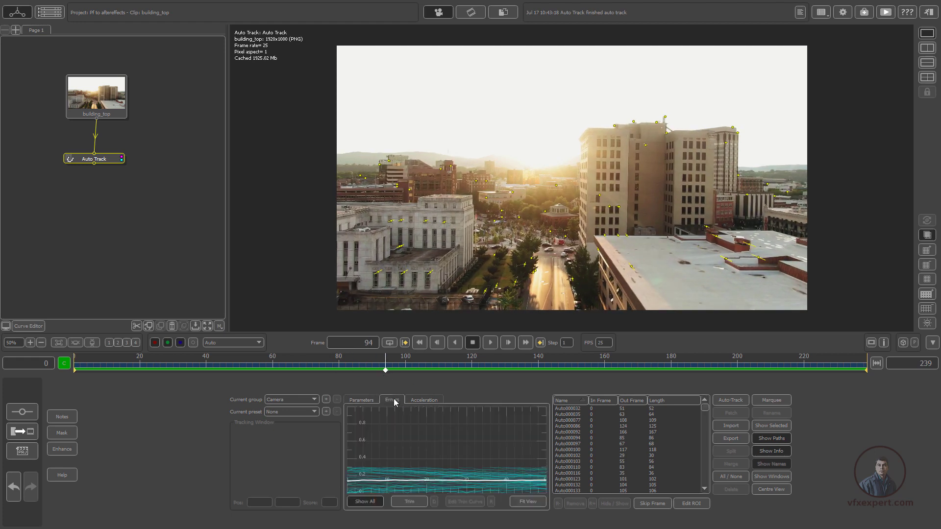
{"action": "left_click", "coordinate": [531, 502]}
{"action": "left_click", "coordinate": [409, 502]}
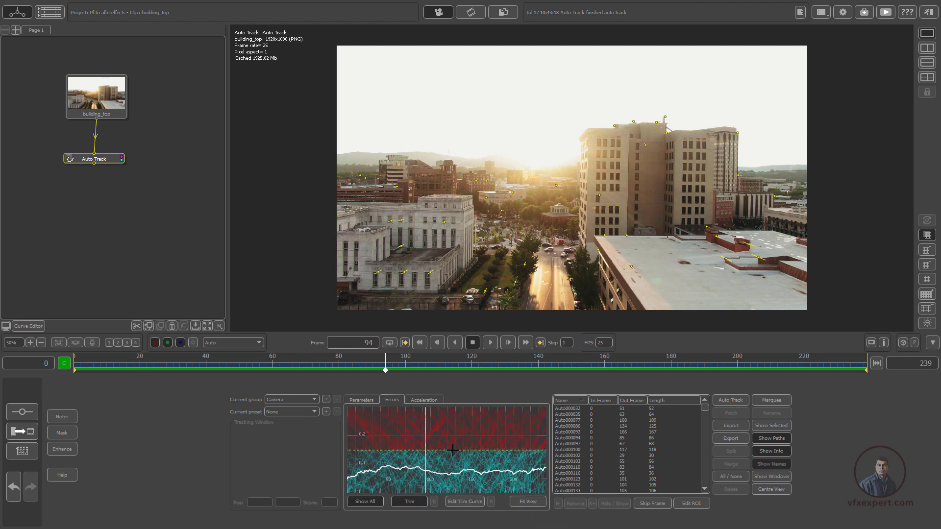
{"action": "left_click_drag", "start_coordinate": [452, 450], "coordinate": [449, 433]}
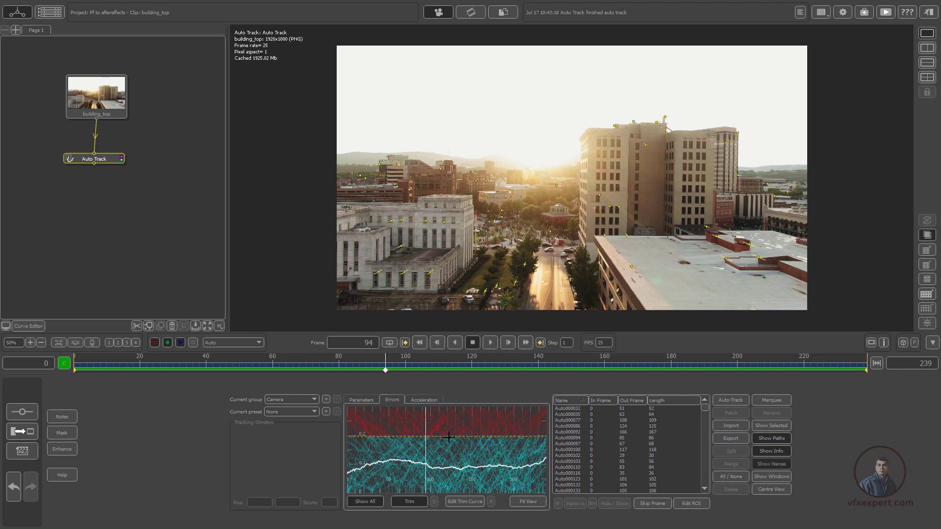
{"action": "left_click", "coordinate": [365, 399]}
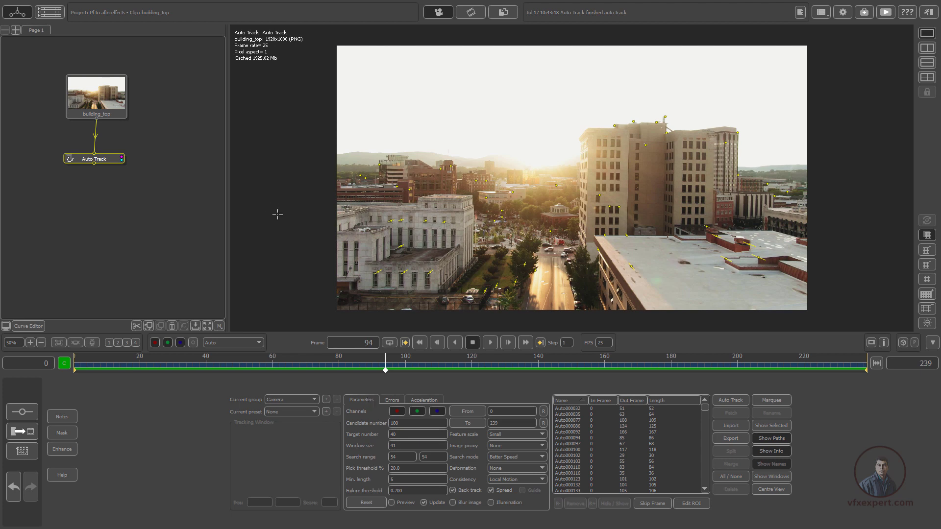
Add a Camera Solver node after Auto Track and solve the camera and all trackers
{"action": "right_click", "coordinate": [108, 162]}
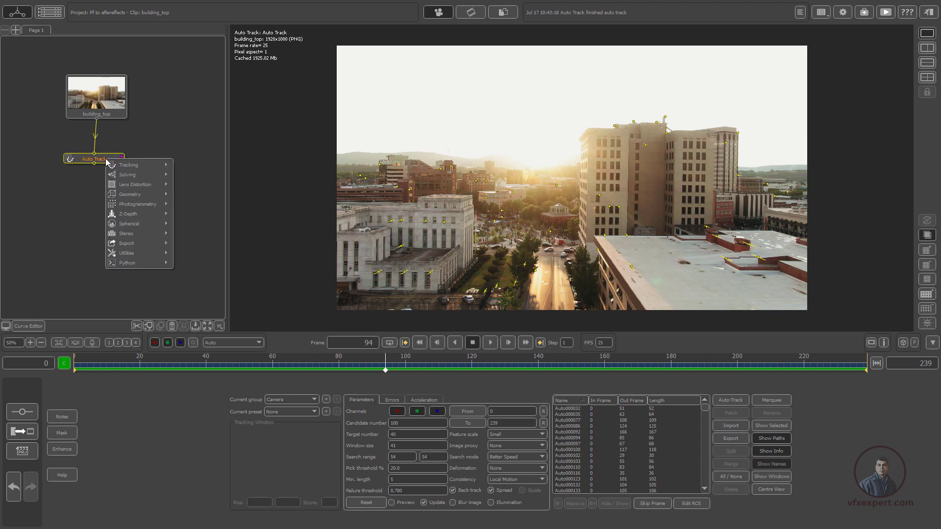
{"action": "mouse_move", "coordinate": [129, 178]}
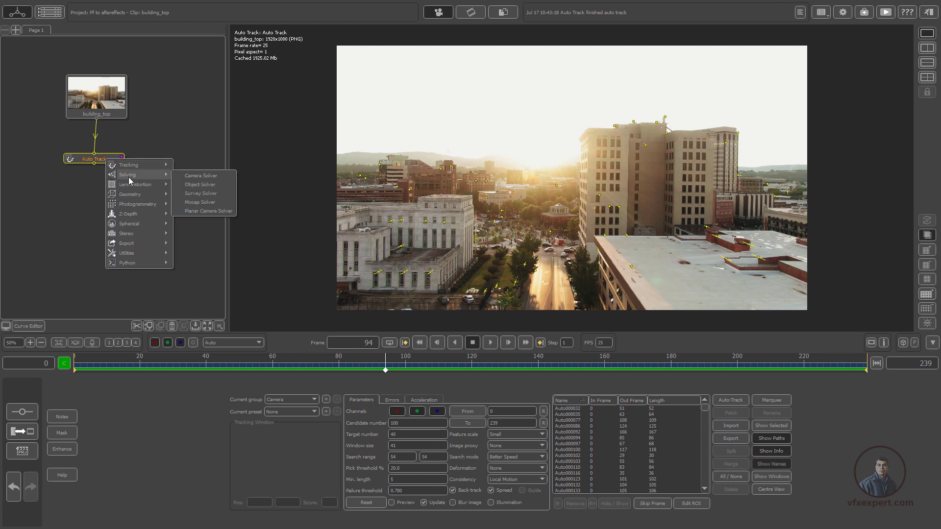
{"action": "left_click", "coordinate": [201, 176]}
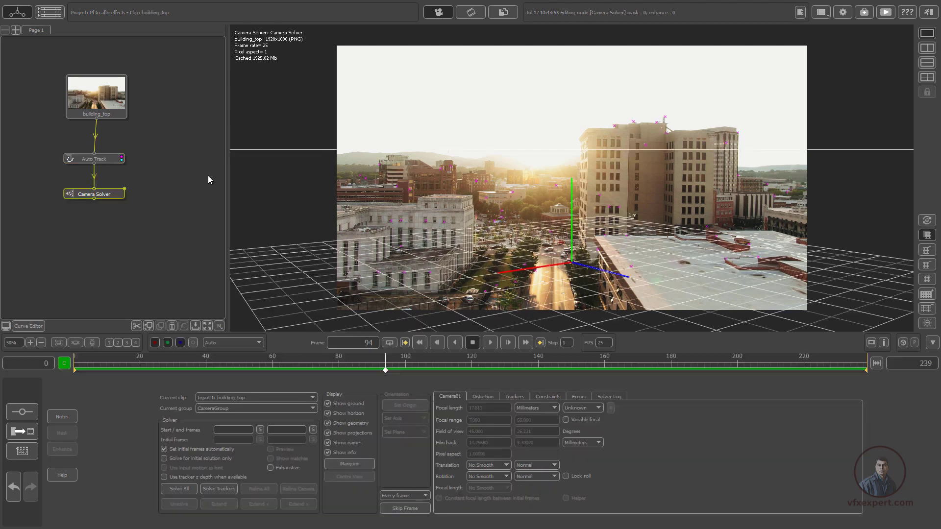
{"action": "left_click", "coordinate": [184, 487]}
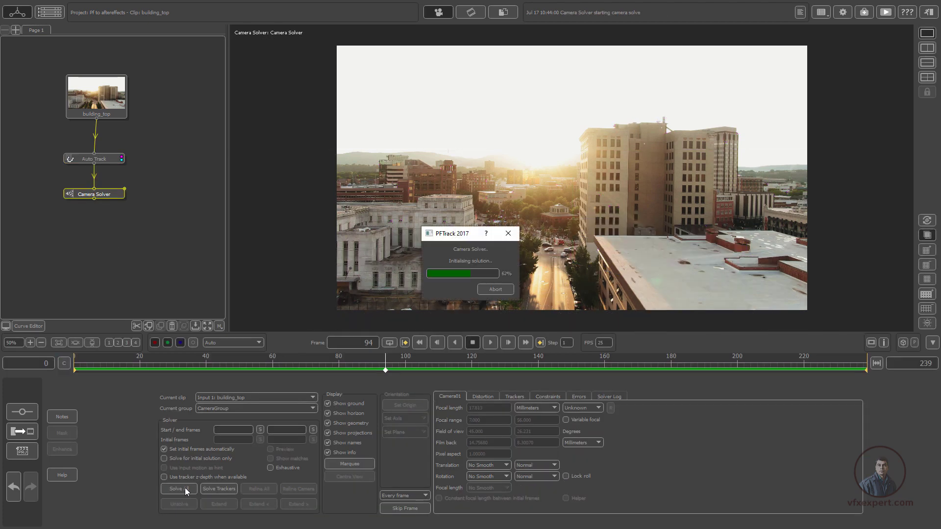
Review the solver log for the frame errors and scrub back to frame 33 to inspect the solve
{"action": "left_click", "coordinate": [610, 398]}
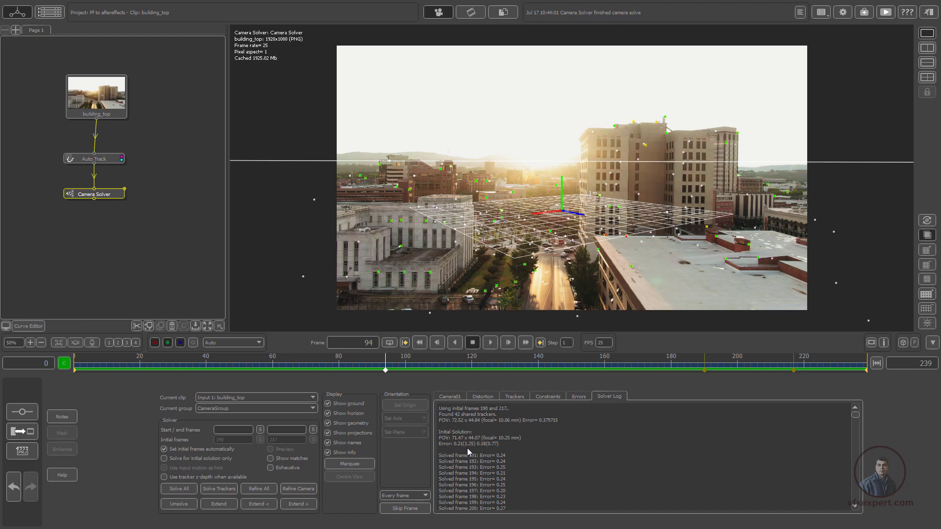
{"action": "left_click_drag", "start_coordinate": [397, 371], "coordinate": [184, 336]}
{"action": "left_click", "coordinate": [453, 397]}
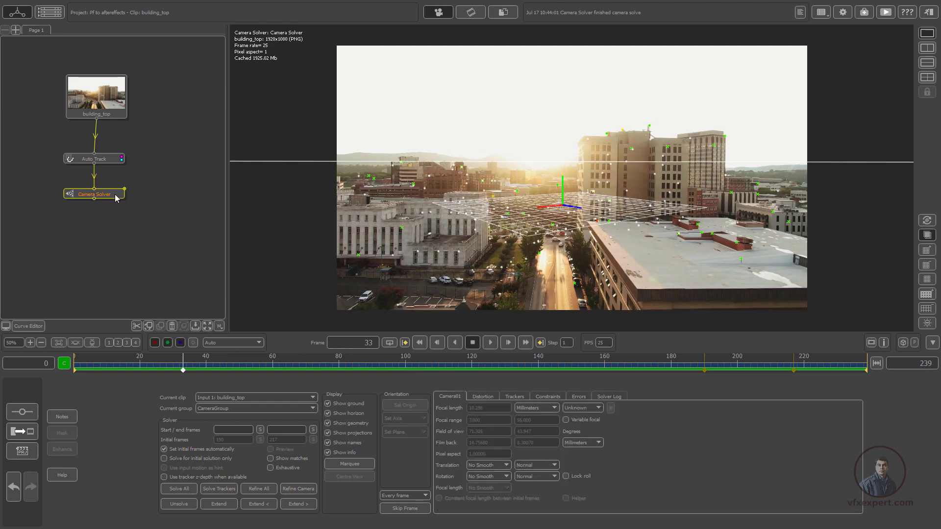
Add an Orient Scene node after the Camera Solver
{"action": "right_click", "coordinate": [106, 194]}
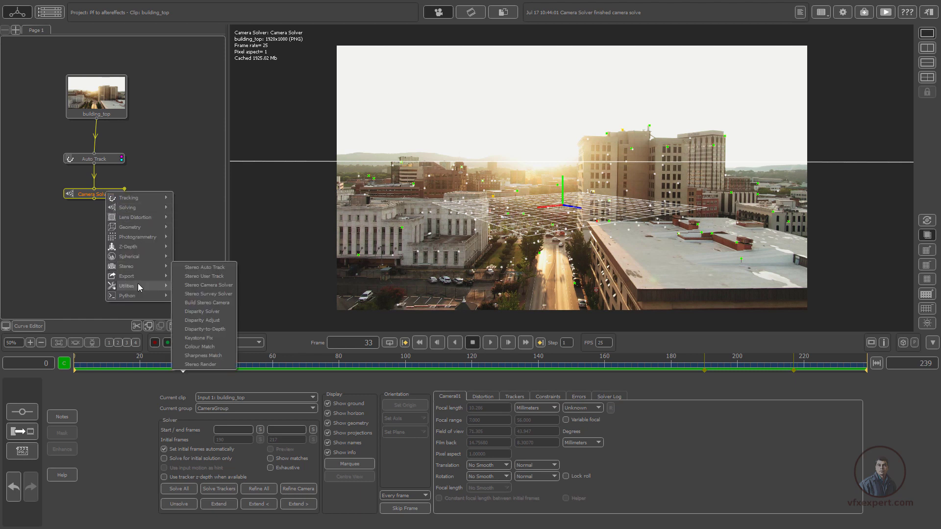
{"action": "mouse_move", "coordinate": [138, 286]}
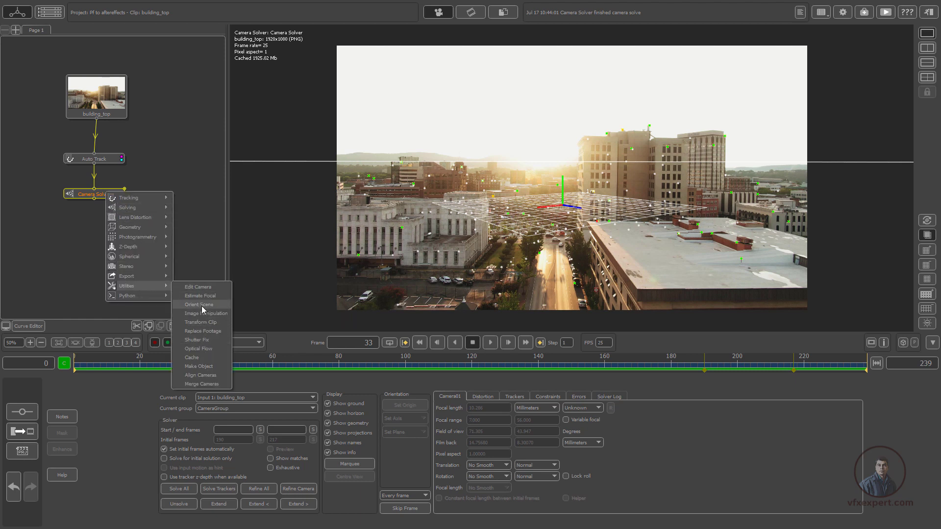
{"action": "left_click", "coordinate": [202, 305]}
At frame 121, set the scene origin to the tracker near the front edge of the flat white roof
{"action": "left_click_drag", "start_coordinate": [427, 363], "coordinate": [475, 363]}
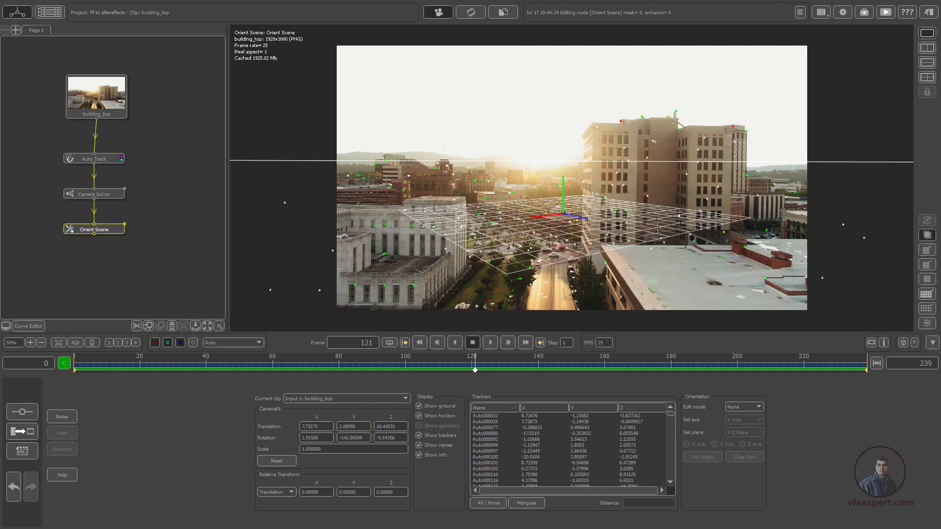
{"action": "left_click", "coordinate": [650, 291]}
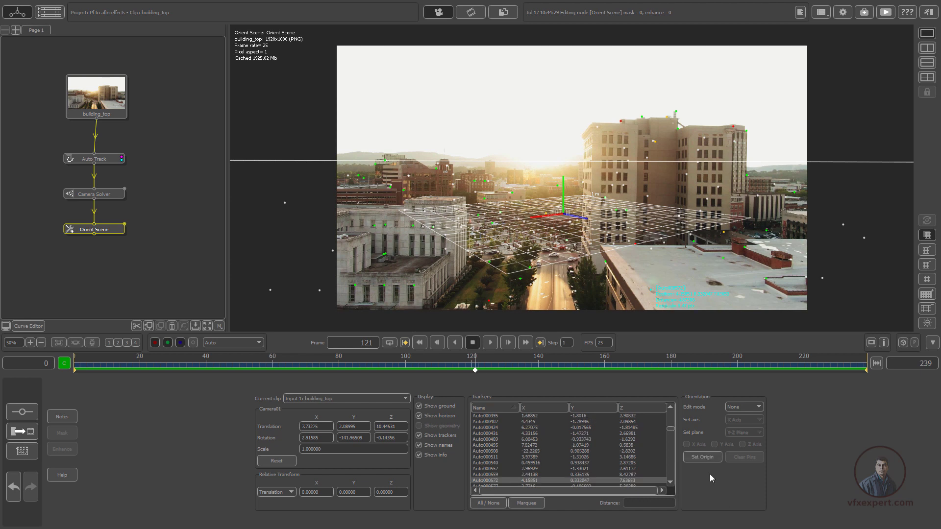
{"action": "left_click", "coordinate": [700, 457]}
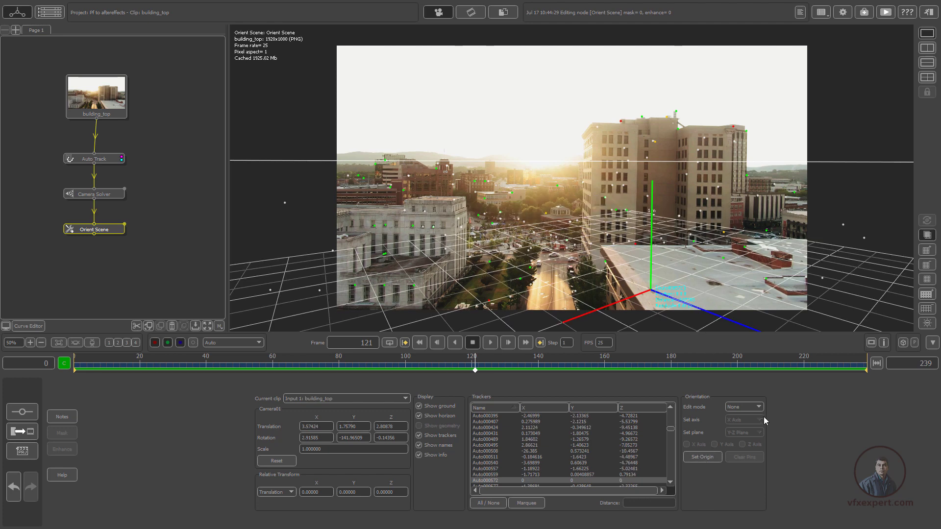
Using Rotate mode, turn the scene about 35 degrees around its vertical axis to align the ground grid with the roof and street
{"action": "left_click", "coordinate": [742, 407]}
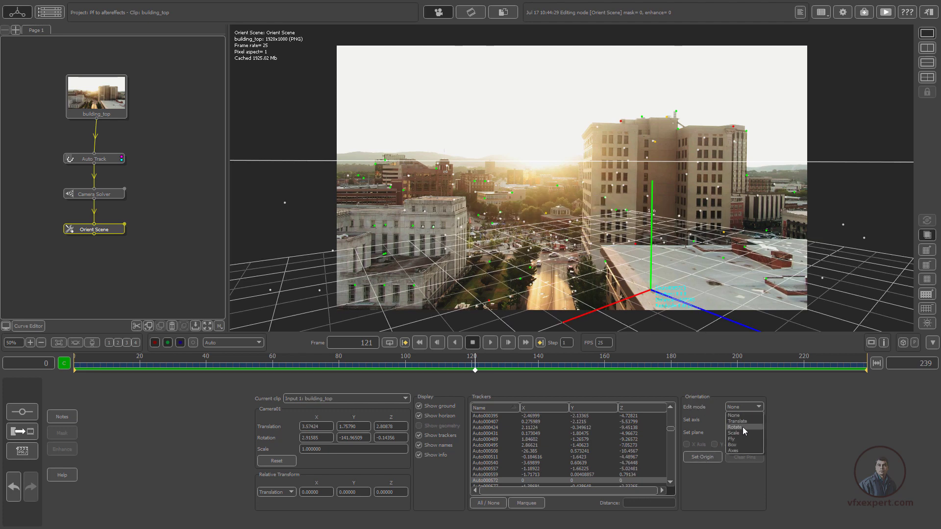
{"action": "left_click", "coordinate": [743, 427]}
{"action": "left_click_drag", "start_coordinate": [674, 308], "coordinate": [648, 305]}
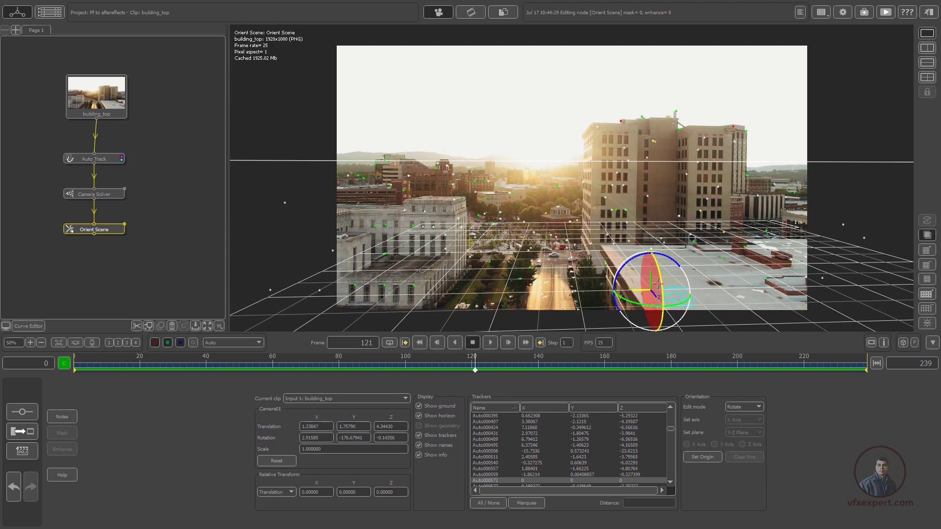
Tilt the scene slightly about the X axis at frame 11 to level the ground grid with the roof, and set the edit mode to None
{"action": "left_click_drag", "start_coordinate": [475, 365], "coordinate": [109, 282]}
{"action": "scroll", "coordinate": [605, 269], "scroll_direction": "up", "scroll_amount": 5}
{"action": "left_click_drag", "start_coordinate": [607, 267], "coordinate": [638, 301]}
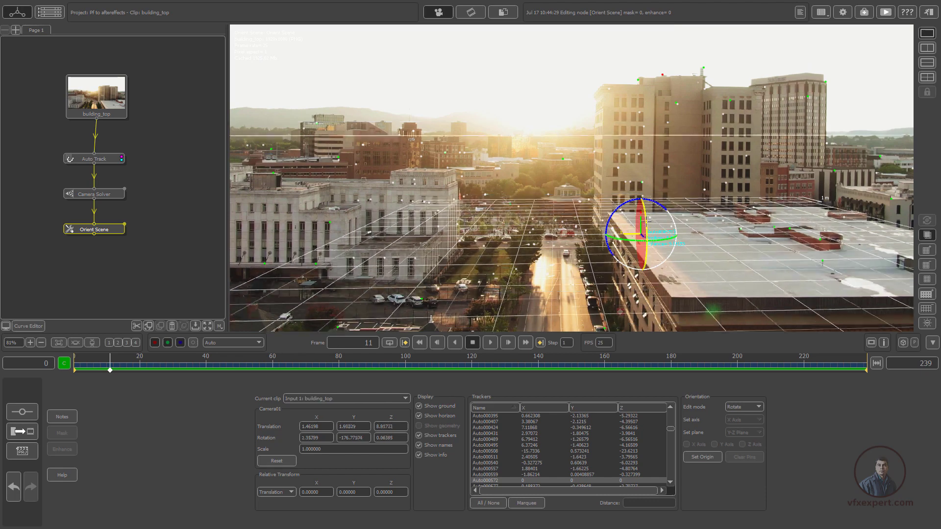
{"action": "left_click_drag", "start_coordinate": [646, 221], "coordinate": [649, 241]}
{"action": "left_click", "coordinate": [544, 363]}
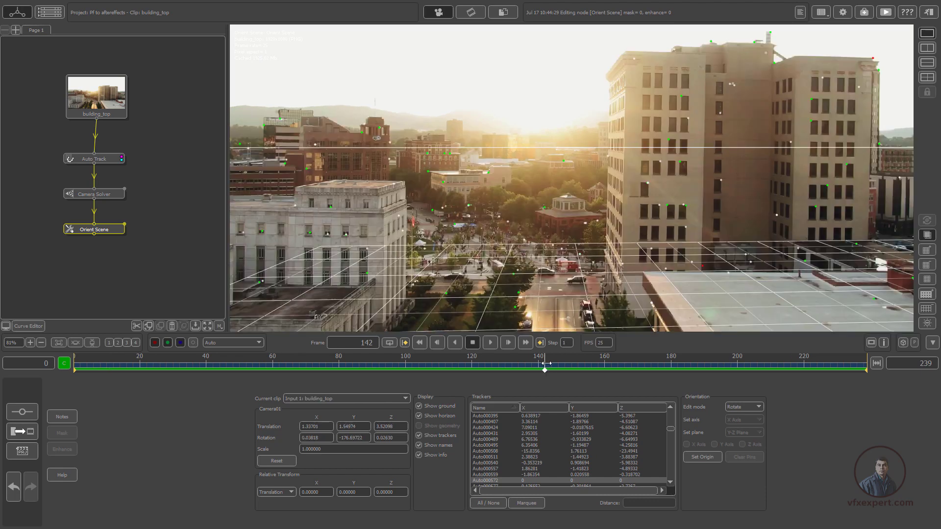
{"action": "left_click_drag", "start_coordinate": [545, 363], "coordinate": [441, 318]}
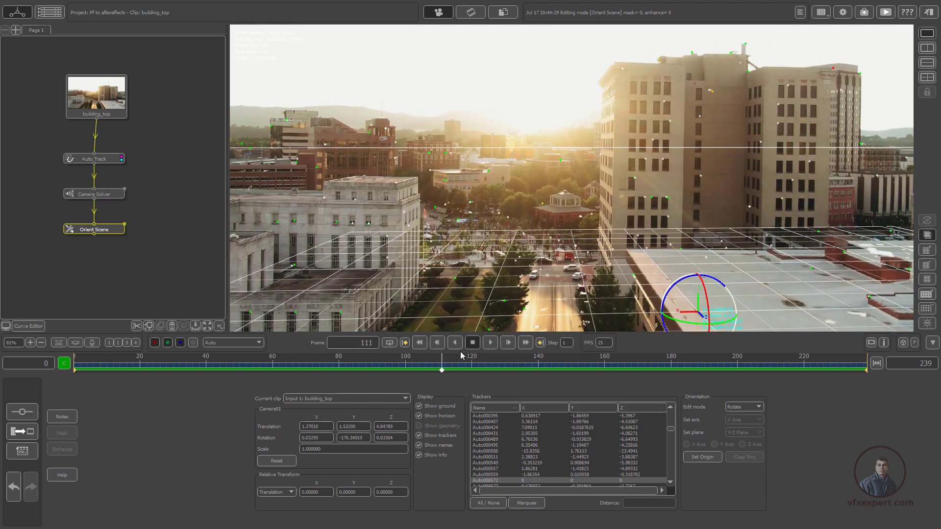
{"action": "left_click", "coordinate": [751, 407]}
{"action": "left_click", "coordinate": [744, 416]}
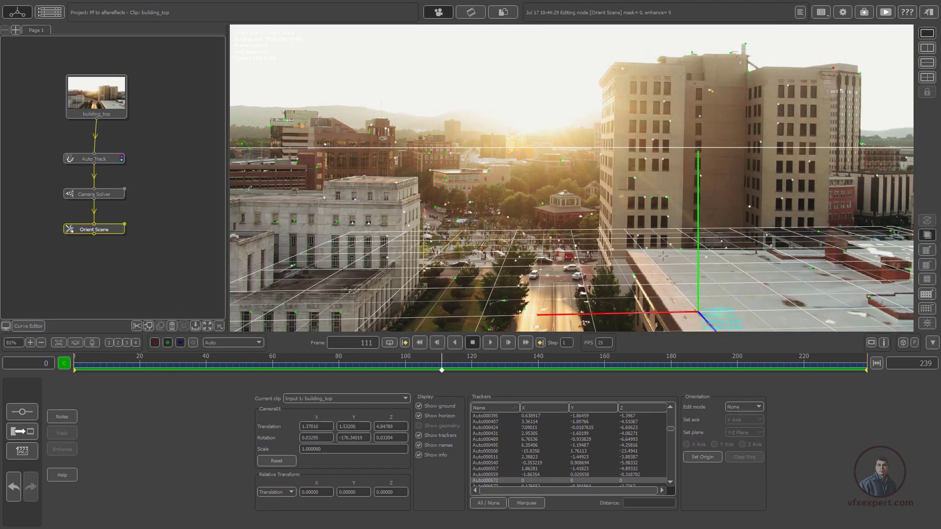
Play the shot from the first frame and scrub to frame 76 to check how the ground grid follows the roof
{"action": "scroll", "coordinate": [695, 278], "scroll_direction": "down", "scroll_amount": 3}
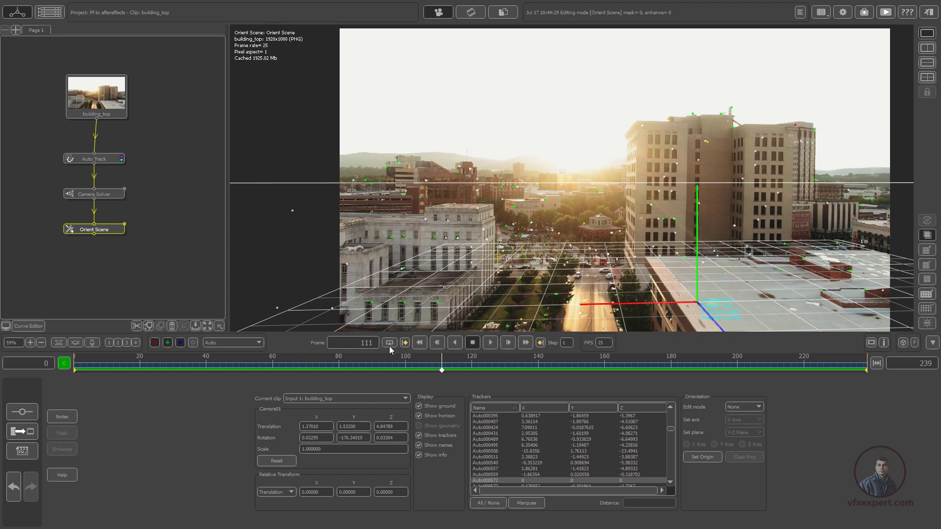
{"action": "left_click", "coordinate": [423, 341]}
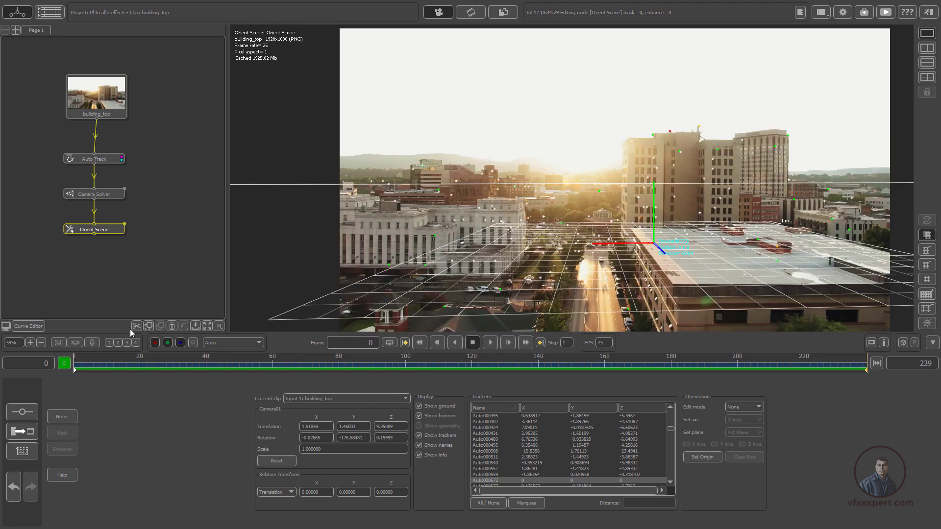
{"action": "left_click", "coordinate": [93, 343]}
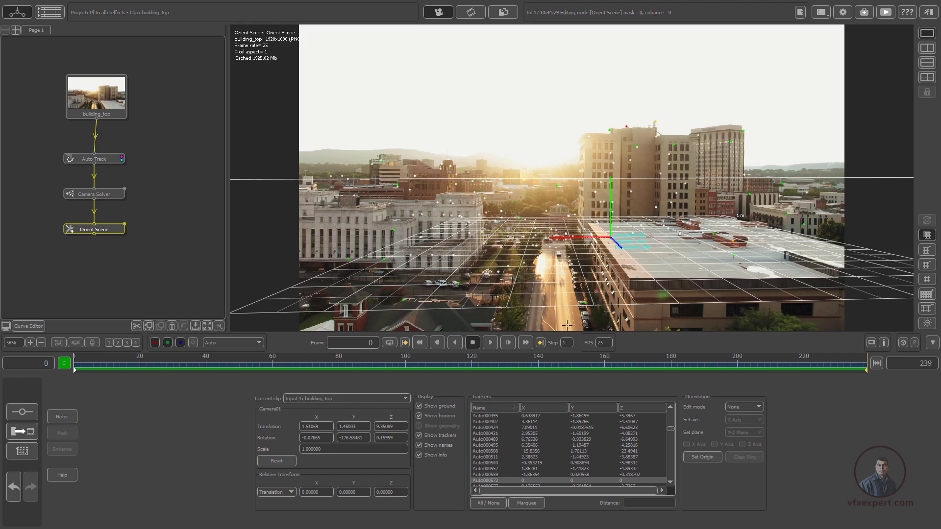
{"action": "left_click", "coordinate": [490, 343]}
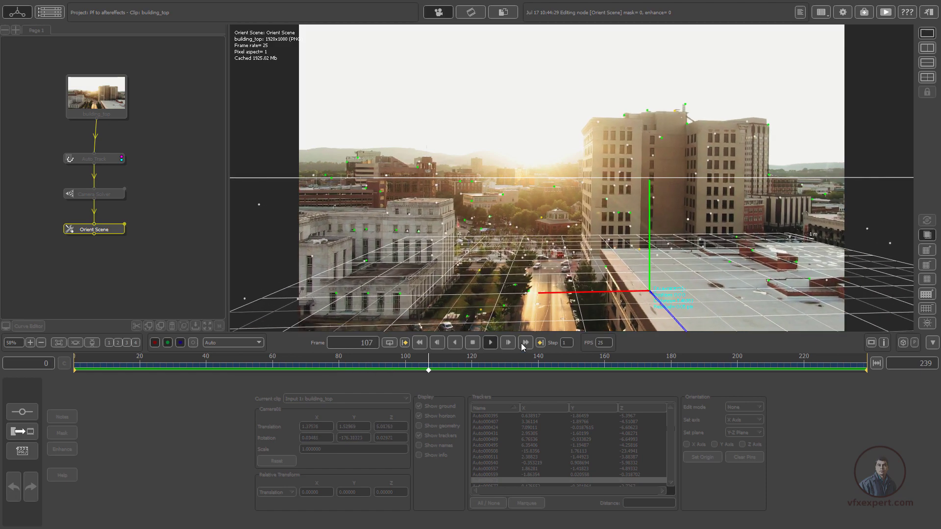
{"action": "left_click", "coordinate": [472, 342]}
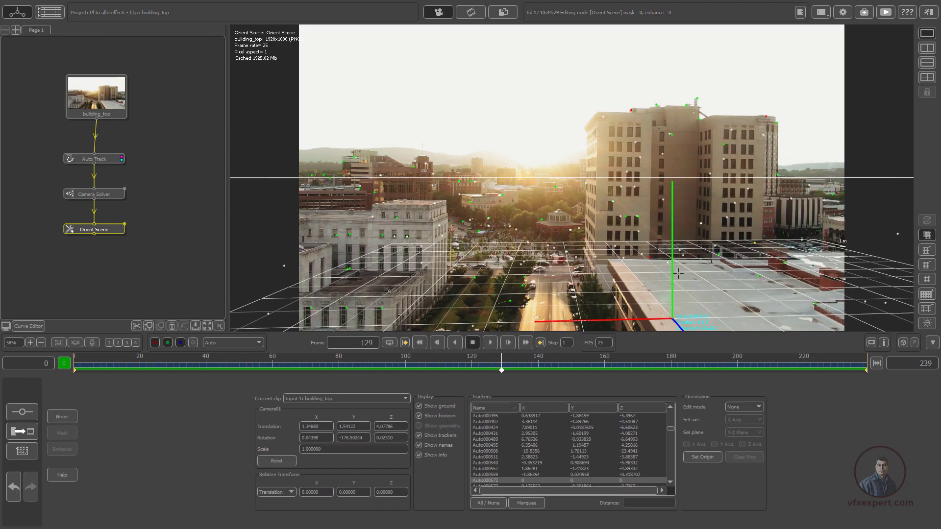
{"action": "left_click", "coordinate": [420, 342]}
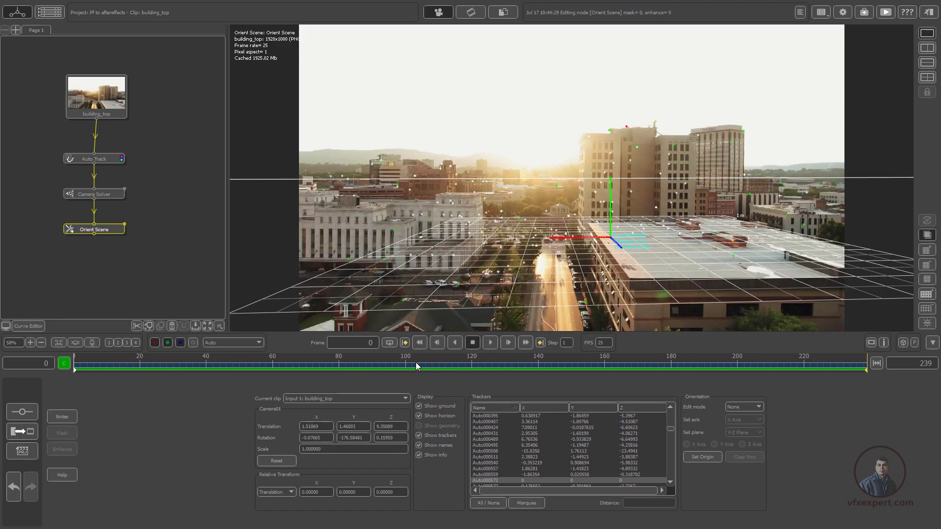
{"action": "left_click_drag", "start_coordinate": [416, 362], "coordinate": [326, 363]}
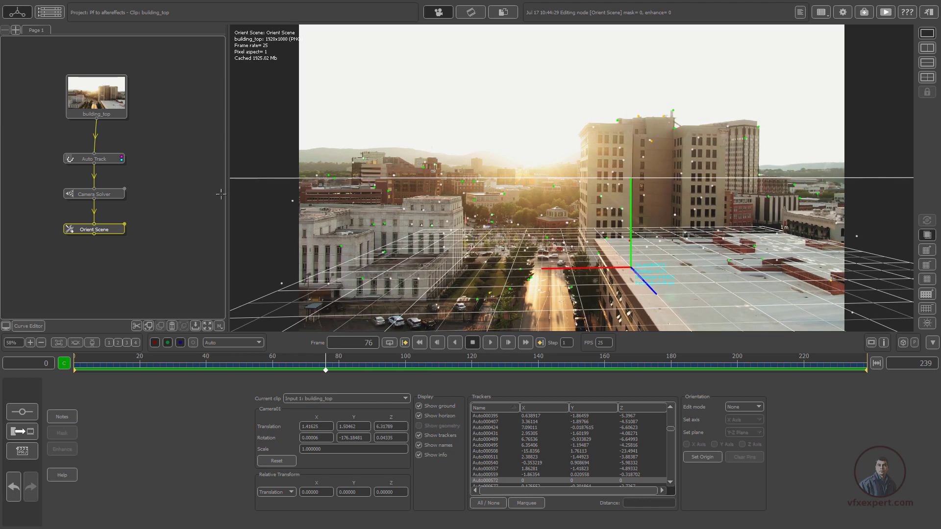
Add a Test Object node after Orient Scene
{"action": "right_click", "coordinate": [108, 234]}
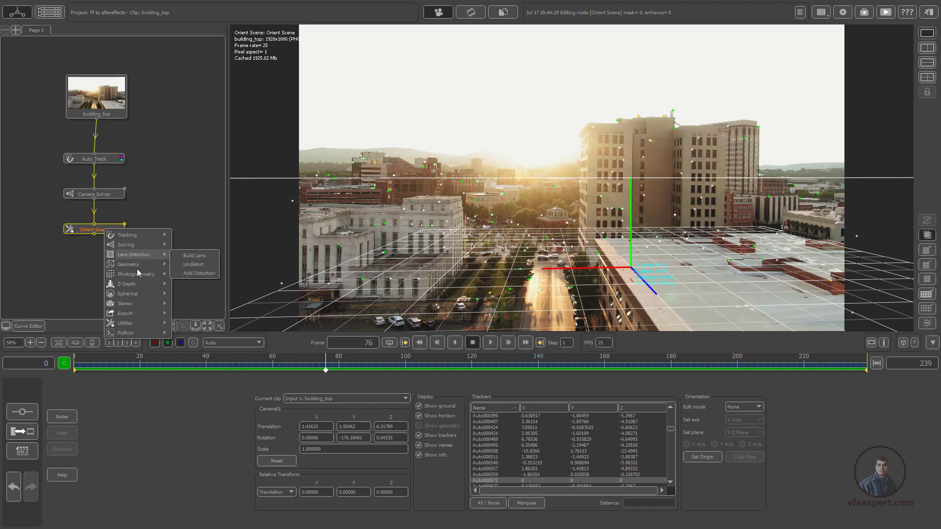
{"action": "mouse_move", "coordinate": [138, 264]}
{"action": "left_click", "coordinate": [197, 266]}
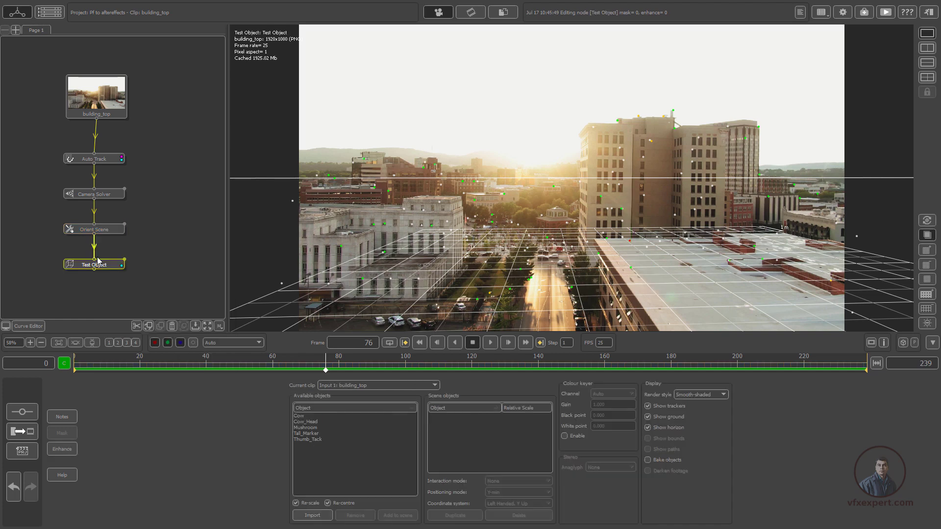
Add the Thumb_Tack object to the scene with Re-centre off, and play and scrub the shot to check how it sticks
{"action": "left_click", "coordinate": [309, 439]}
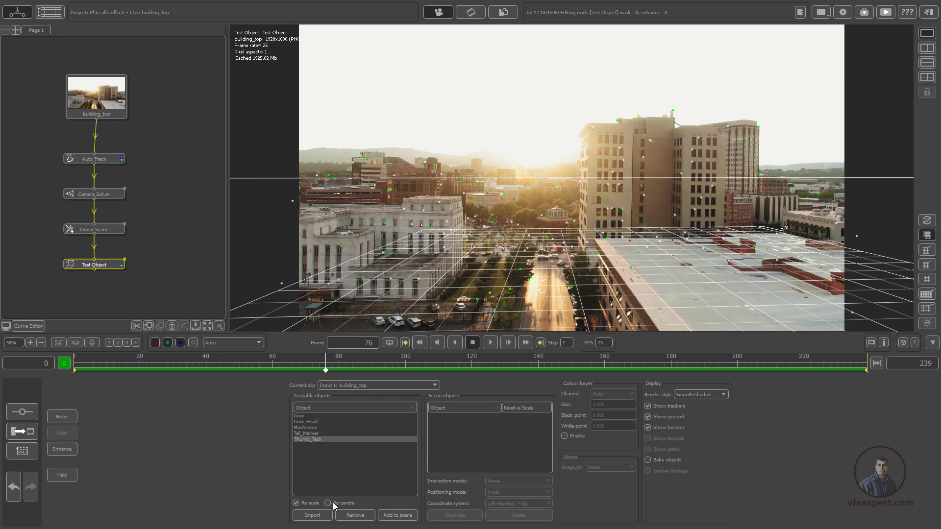
{"action": "left_click", "coordinate": [402, 517]}
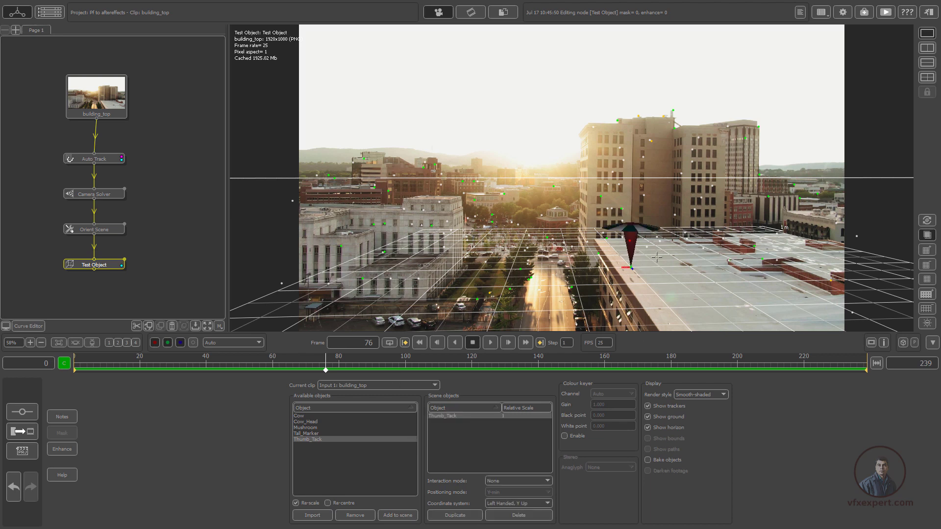
{"action": "left_click", "coordinate": [490, 342]}
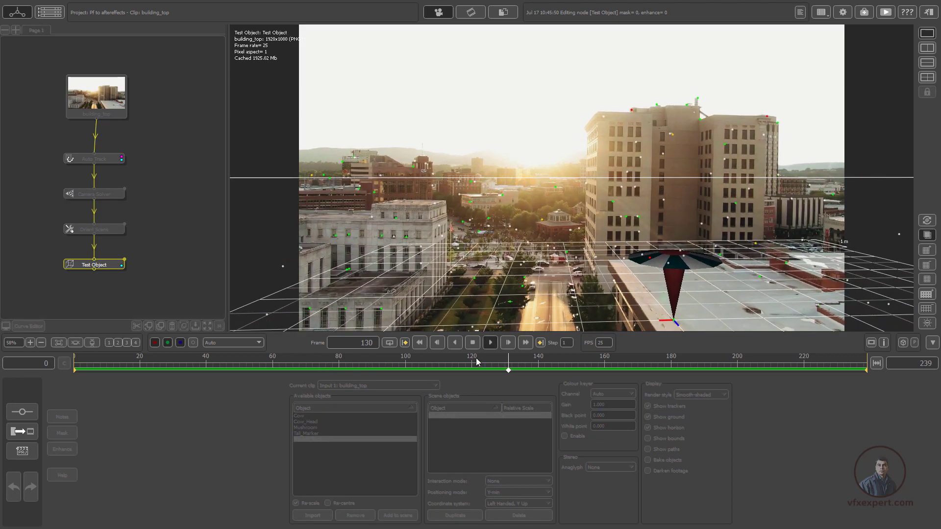
{"action": "left_click", "coordinate": [472, 343]}
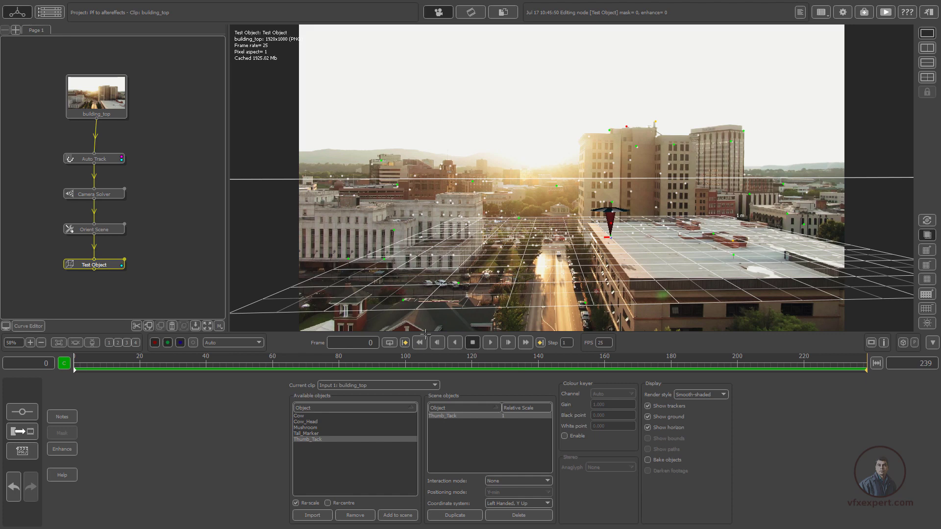
{"action": "left_click_drag", "start_coordinate": [395, 365], "coordinate": [449, 368]}
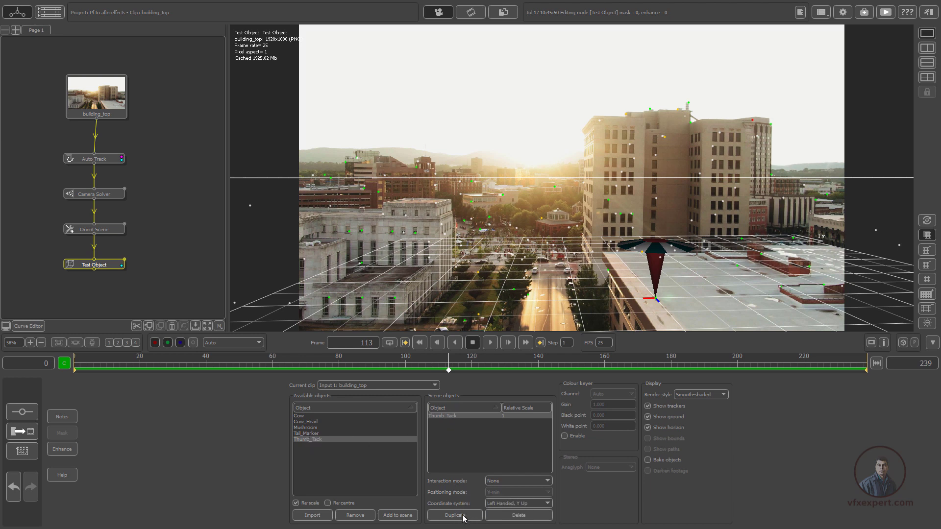
Set the interaction mode to Place at selected feature and place the thumb tack on a tracker on the white building
{"action": "left_click", "coordinate": [507, 480]}
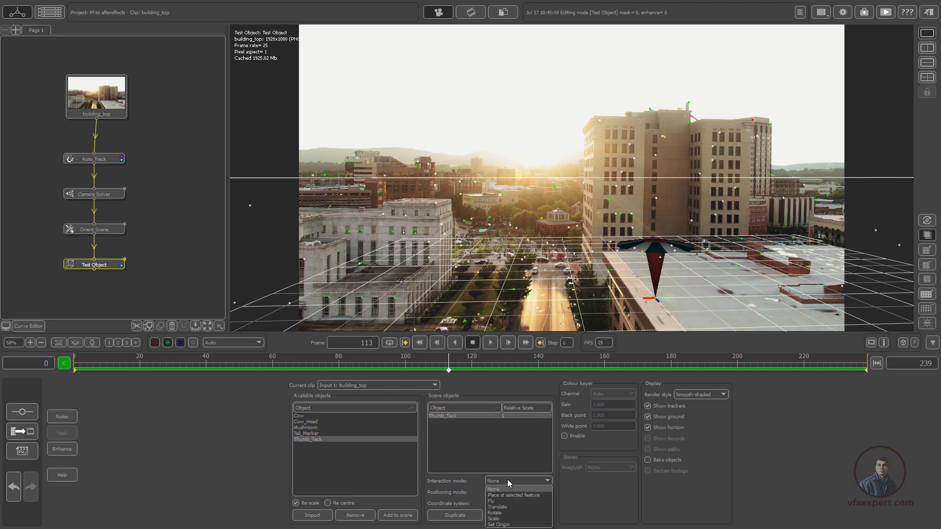
{"action": "left_click", "coordinate": [515, 495]}
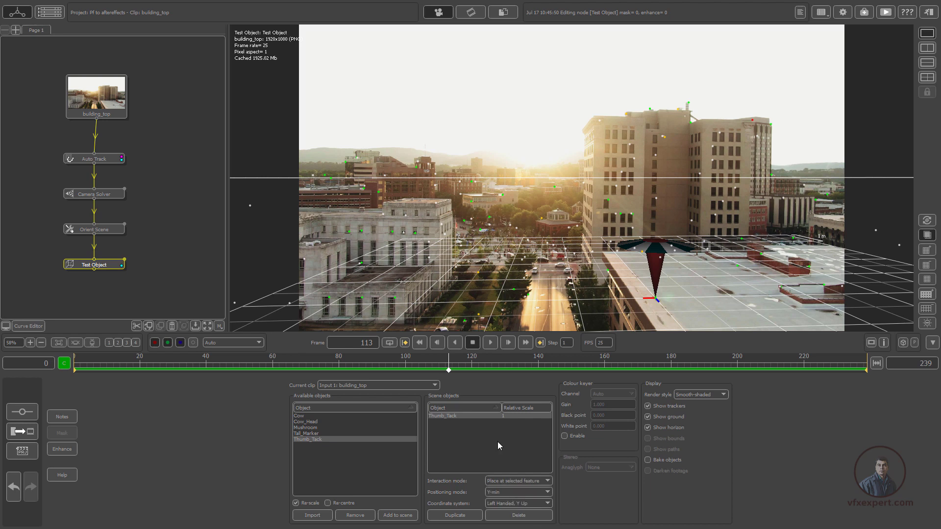
{"action": "left_click", "coordinate": [415, 232]}
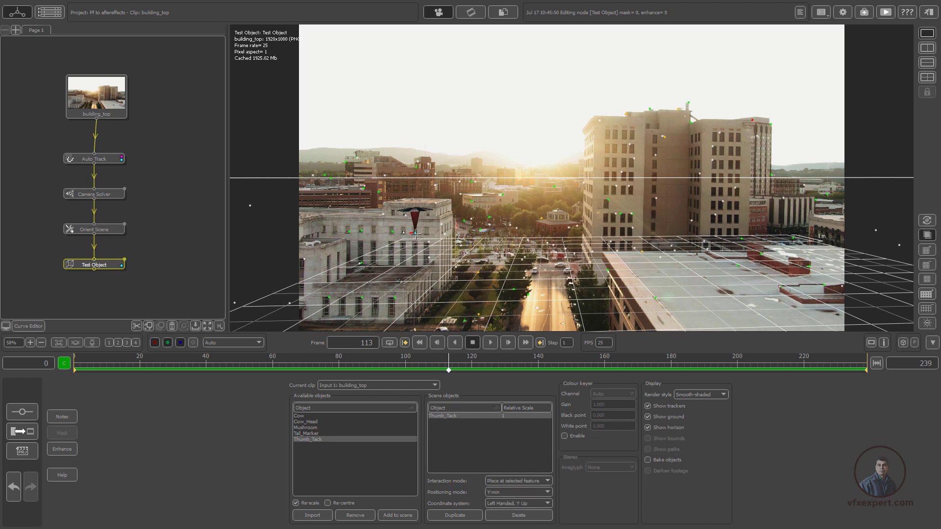
Duplicate the thumb tack twice to have tacks on the flat rooftop and the tall building, and scrub the shot to check them
{"action": "left_click", "coordinate": [458, 515]}
{"action": "left_click", "coordinate": [654, 296]}
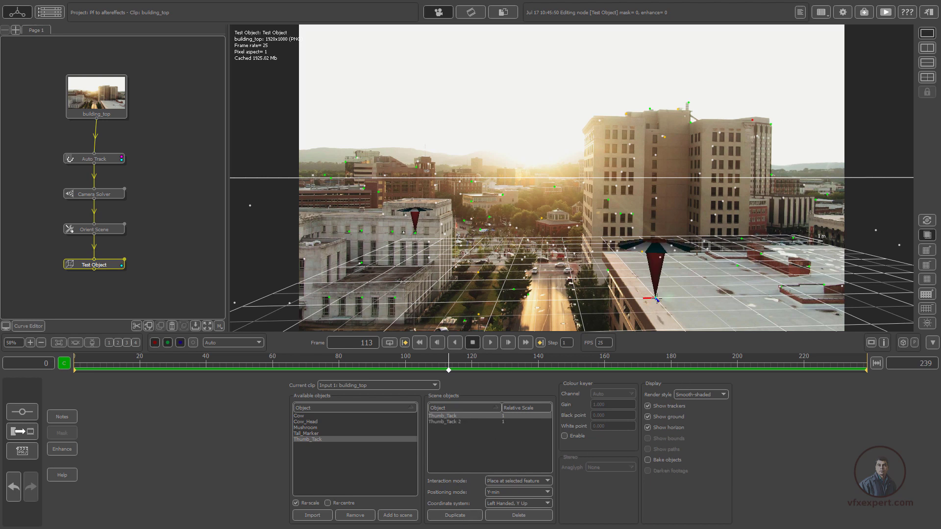
{"action": "left_click", "coordinate": [472, 514]}
{"action": "left_click_drag", "start_coordinate": [448, 369], "coordinate": [118, 354]}
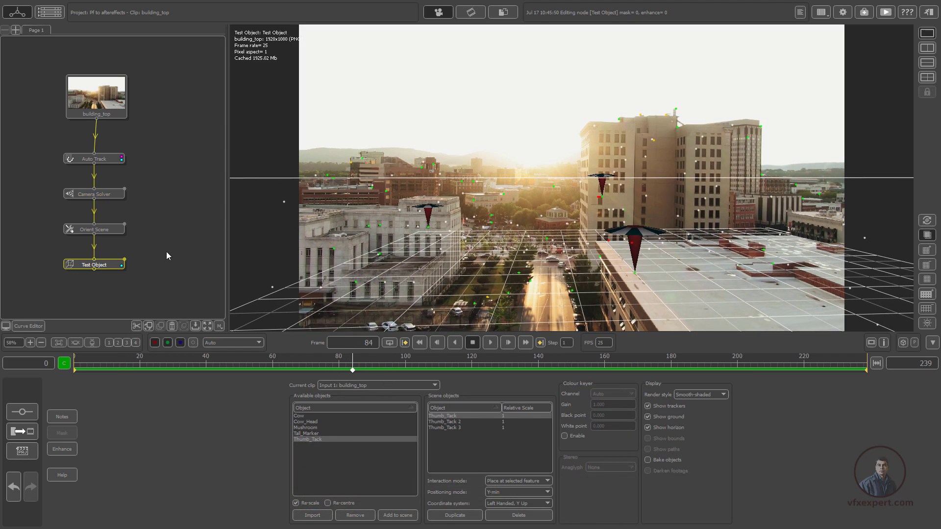
Add an Export node after Test Object and set its format to Adobe AfterEffects (.ma)
{"action": "right_click", "coordinate": [108, 226]}
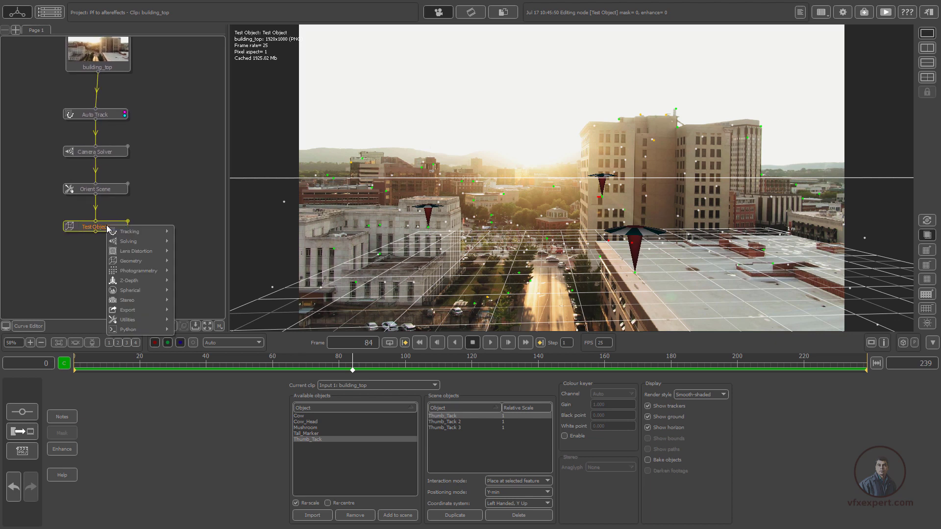
{"action": "mouse_move", "coordinate": [133, 310]}
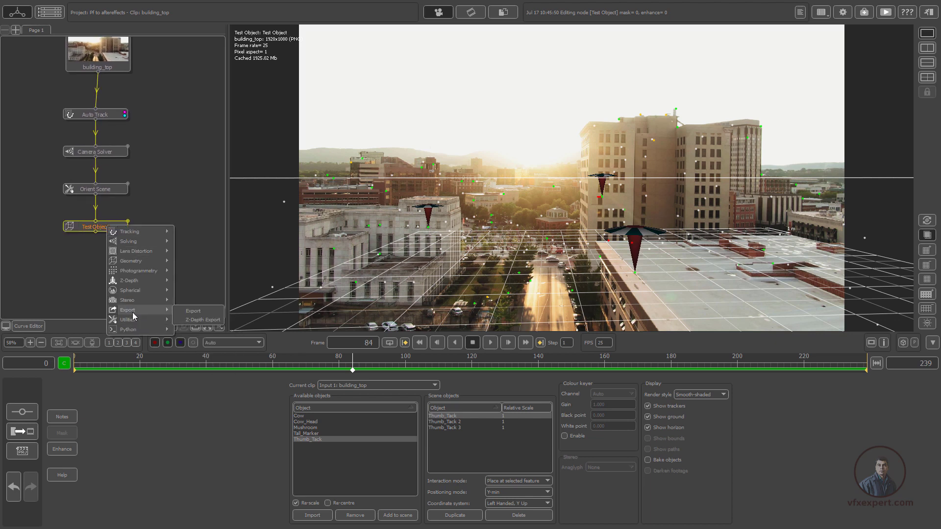
{"action": "left_click", "coordinate": [198, 312]}
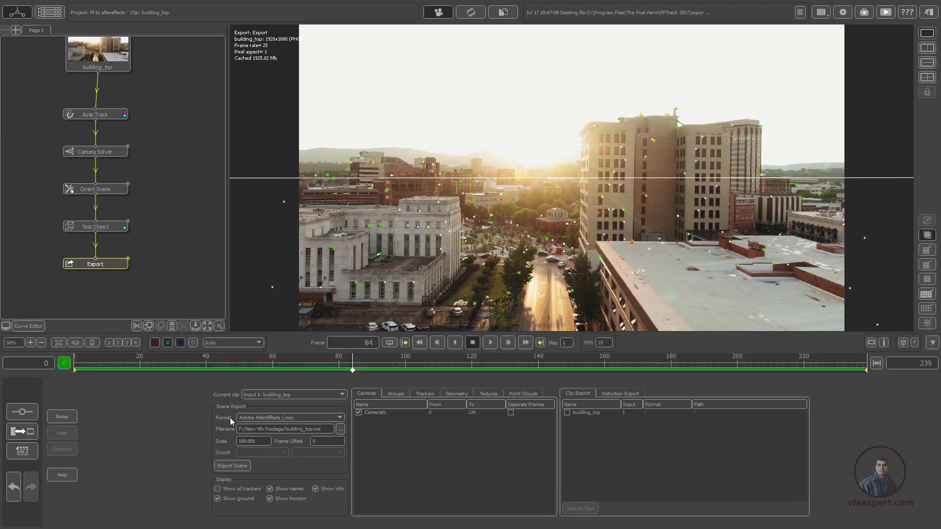
{"action": "left_click", "coordinate": [249, 416]}
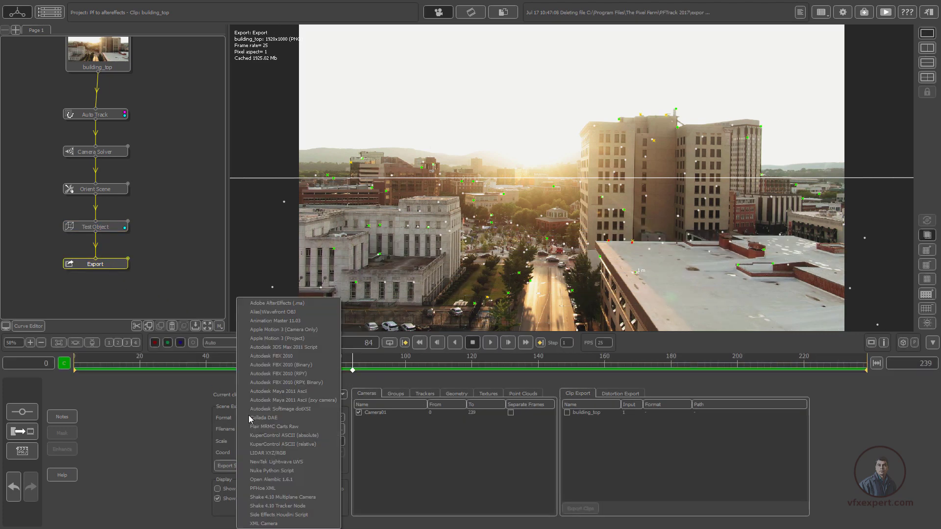
{"action": "left_click", "coordinate": [283, 304]}
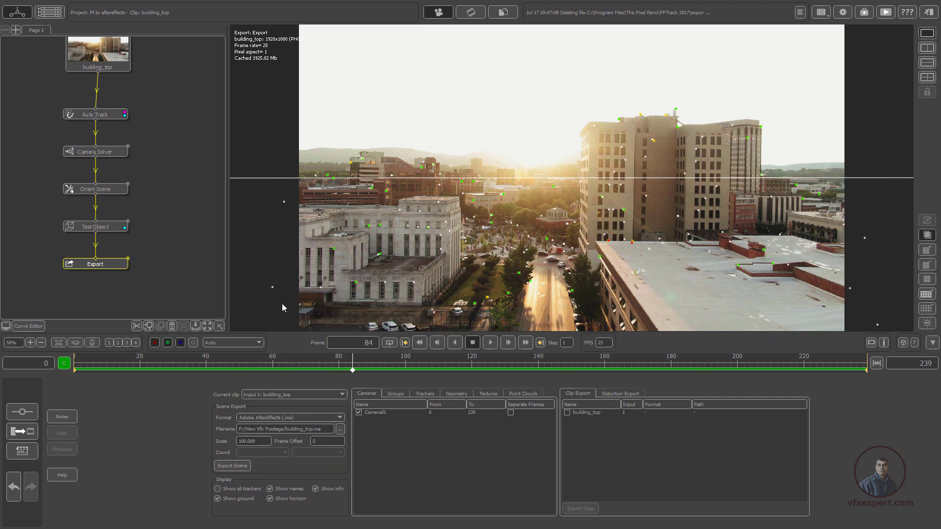
Set the export path to building_top.ma in the F:/New Vfx Footage folder
{"action": "left_click", "coordinate": [340, 429]}
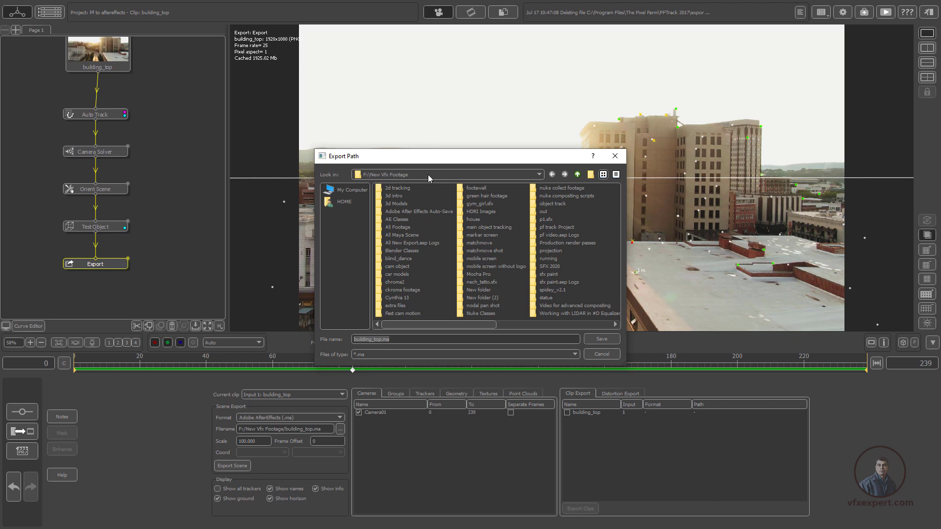
{"action": "left_click", "coordinate": [373, 339]}
{"action": "left_click", "coordinate": [601, 339]}
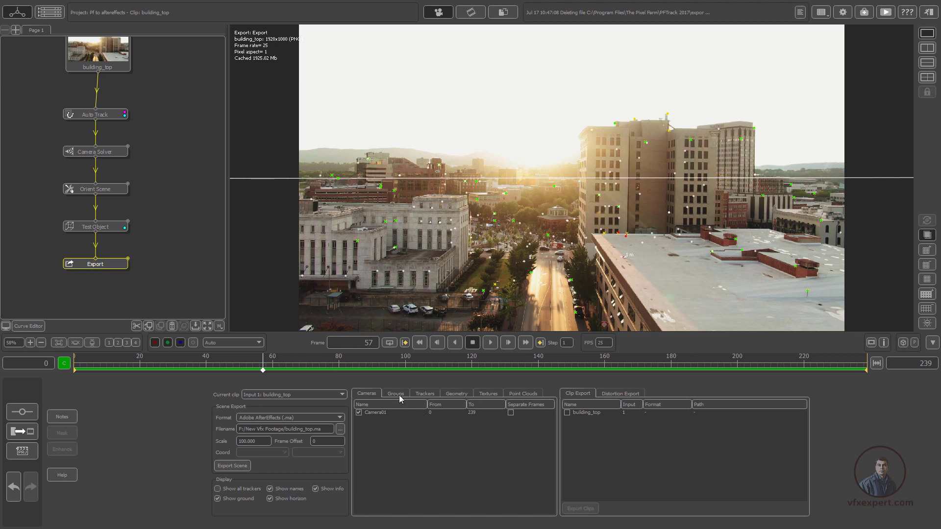
Review the trackers listed for export, marquee-select the distant ones along the horizon at frame 111, and exclude them
{"action": "left_click", "coordinate": [425, 392]}
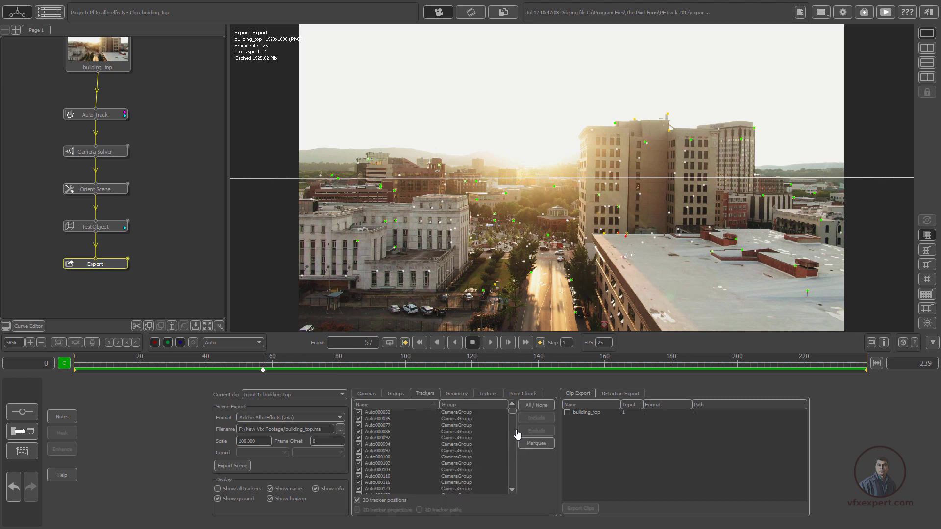
{"action": "left_click_drag", "start_coordinate": [513, 416], "coordinate": [518, 490]}
{"action": "left_click_drag", "start_coordinate": [280, 373], "coordinate": [428, 394]}
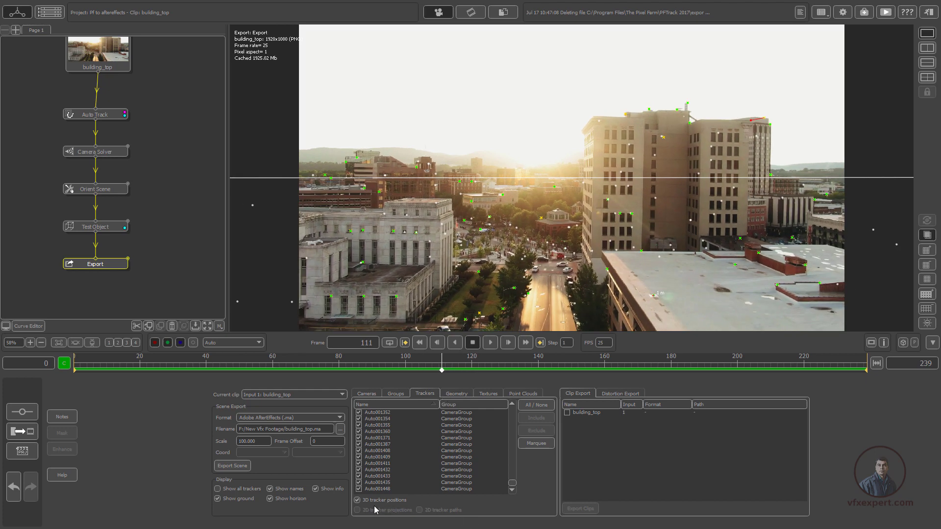
{"action": "left_click", "coordinate": [536, 445]}
{"action": "left_click_drag", "start_coordinate": [288, 107], "coordinate": [511, 196]}
{"action": "left_click", "coordinate": [377, 122]}
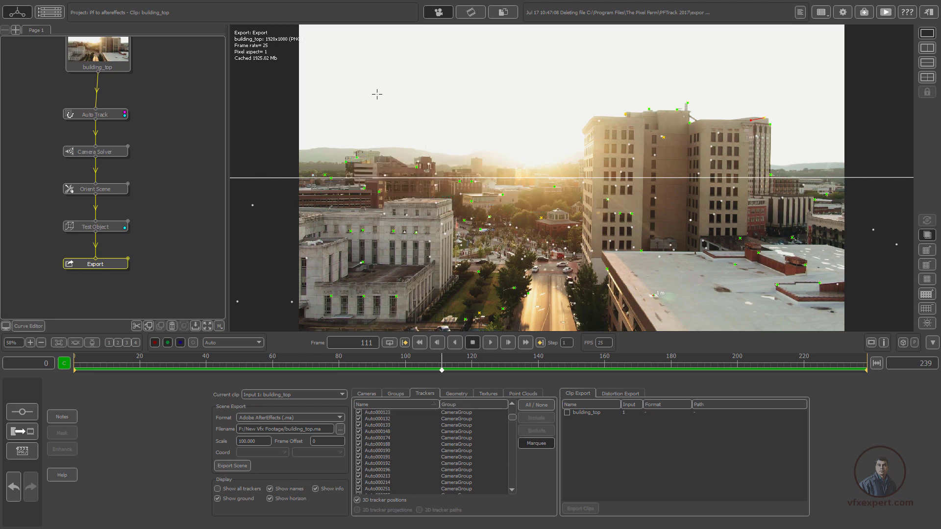
{"action": "mouse_move", "coordinate": [375, 94]}
{"action": "left_mouse_down"}
{"action": "mouse_move", "coordinate": [302, 196]}
{"action": "mouse_move", "coordinate": [406, 187]}
{"action": "mouse_move", "coordinate": [469, 210]}
{"action": "mouse_move", "coordinate": [552, 200]}
{"action": "mouse_move", "coordinate": [570, 183]}
{"action": "mouse_move", "coordinate": [526, 153]}
{"action": "mouse_move", "coordinate": [462, 141]}
{"action": "left_mouse_up"}
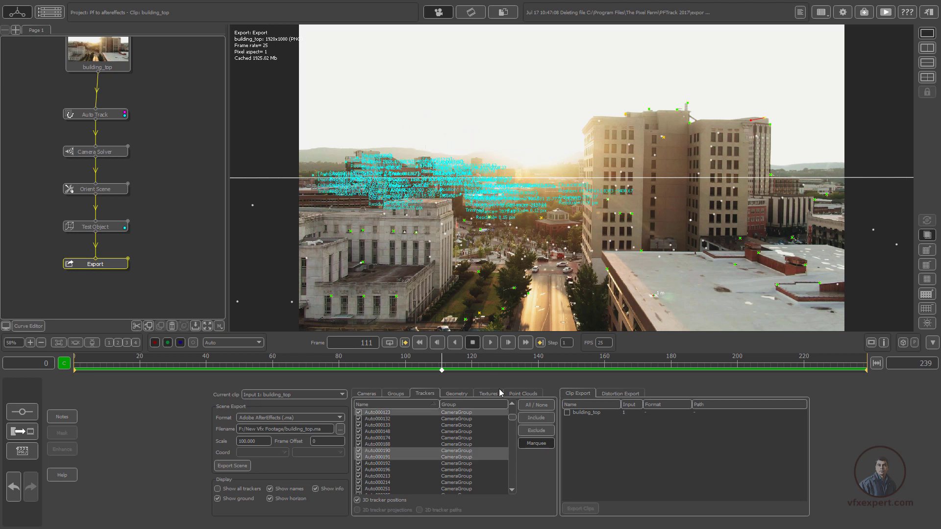
{"action": "left_click", "coordinate": [541, 430]}
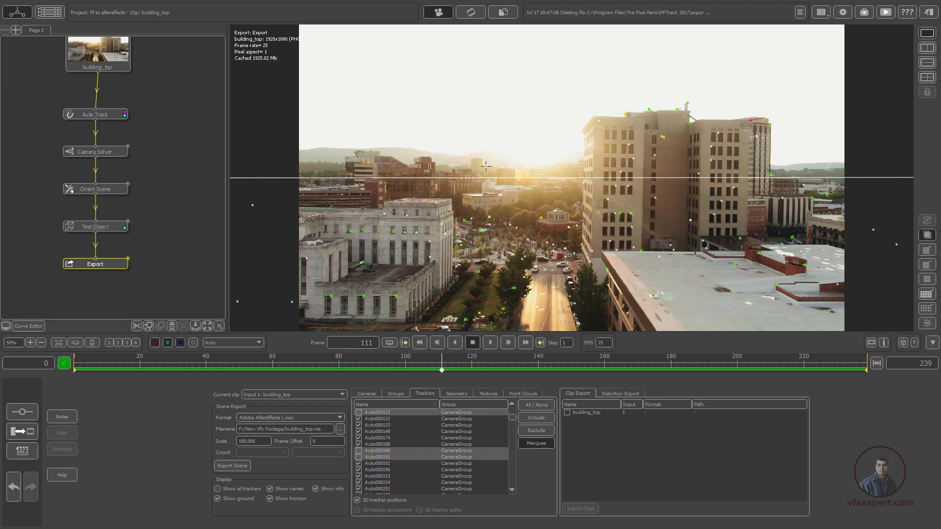
At frame 49, marquee-select the distant background trackers beyond the tall building and exclude them from the export
{"action": "scroll", "coordinate": [500, 278], "scroll_direction": "up", "scroll_amount": 1}
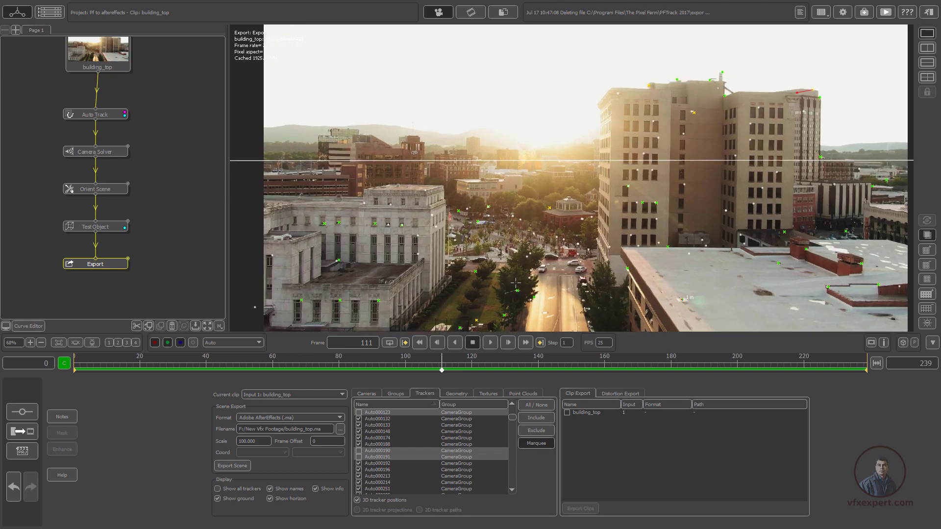
{"action": "left_click_drag", "start_coordinate": [488, 371], "coordinate": [691, 388]}
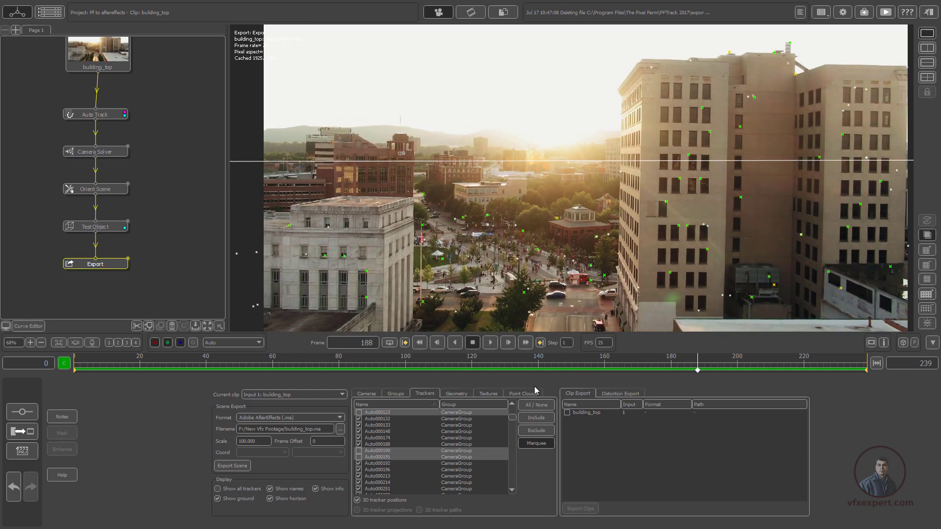
{"action": "scroll", "coordinate": [587, 248], "scroll_direction": "down", "scroll_amount": 5}
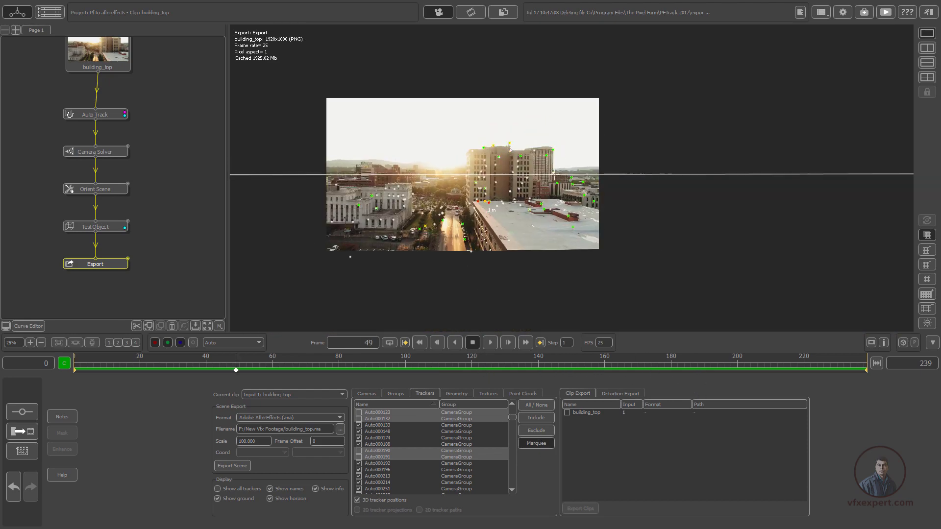
{"action": "scroll", "coordinate": [490, 147], "scroll_direction": "up", "scroll_amount": 3}
{"action": "mouse_move", "coordinate": [476, 171]}
{"action": "left_mouse_down"}
{"action": "mouse_move", "coordinate": [532, 228]}
{"action": "mouse_move", "coordinate": [518, 149]}
{"action": "mouse_move", "coordinate": [591, 222]}
{"action": "left_mouse_up"}
{"action": "left_click", "coordinate": [536, 430]}
{"action": "scroll", "coordinate": [542, 286], "scroll_direction": "down", "scroll_amount": 2}
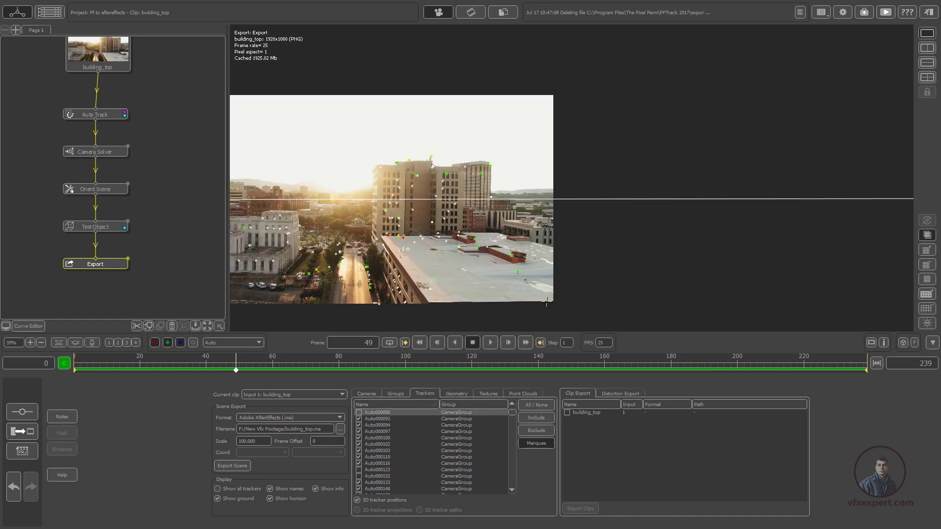
Marquee-select the trackers over the central street and trees and exclude them from the export
{"action": "left_click_drag", "start_coordinate": [542, 286], "coordinate": [681, 297]}
{"action": "mouse_move", "coordinate": [319, 362]}
{"action": "left_mouse_down"}
{"action": "mouse_move", "coordinate": [444, 361]}
{"action": "mouse_move", "coordinate": [283, 362]}
{"action": "left_mouse_up"}
{"action": "scroll", "coordinate": [411, 274], "scroll_direction": "up", "scroll_amount": 4}
{"action": "left_click_drag", "start_coordinate": [754, 198], "coordinate": [606, 218]}
{"action": "mouse_move", "coordinate": [570, 120]}
{"action": "left_mouse_down"}
{"action": "mouse_move", "coordinate": [668, 168]}
{"action": "mouse_move", "coordinate": [603, 164]}
{"action": "left_mouse_up"}
{"action": "left_click", "coordinate": [536, 430]}
{"action": "mouse_move", "coordinate": [505, 217]}
{"action": "left_mouse_down"}
{"action": "mouse_move", "coordinate": [490, 224]}
{"action": "mouse_move", "coordinate": [600, 130]}
{"action": "left_mouse_up"}
{"action": "scroll", "coordinate": [600, 130], "scroll_direction": "up", "scroll_amount": 1}
{"action": "mouse_move", "coordinate": [591, 260]}
{"action": "left_mouse_down"}
{"action": "mouse_move", "coordinate": [367, 311]}
{"action": "mouse_move", "coordinate": [583, 289]}
{"action": "left_mouse_up"}
{"action": "left_click", "coordinate": [536, 430]}
Check the remaining trackers at frame 88, and export the scene to the After Effects .ma file
{"action": "scroll", "coordinate": [514, 245], "scroll_direction": "down", "scroll_amount": 3}
{"action": "left_click_drag", "start_coordinate": [321, 363], "coordinate": [366, 343]}
{"action": "scroll", "coordinate": [615, 288], "scroll_direction": "down", "scroll_amount": 3}
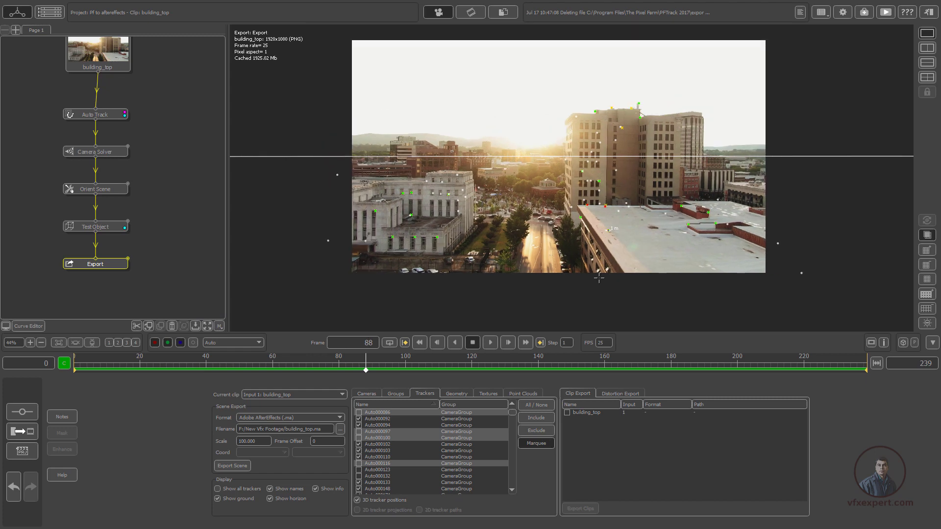
{"action": "scroll", "coordinate": [615, 289], "scroll_direction": "up", "scroll_amount": 2}
{"action": "mouse_move", "coordinate": [618, 299]}
{"action": "left_mouse_down"}
{"action": "mouse_move", "coordinate": [622, 285]}
{"action": "mouse_move", "coordinate": [614, 287]}
{"action": "left_mouse_up"}
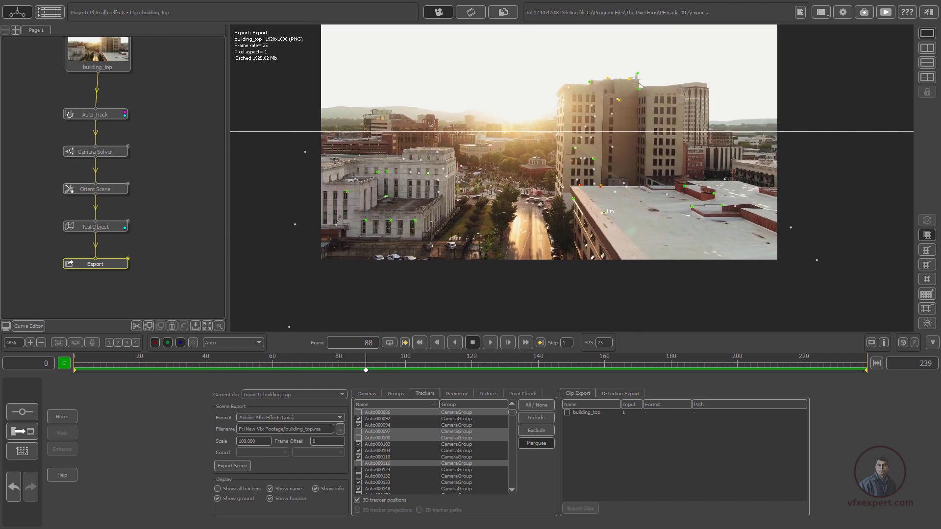
{"action": "left_click", "coordinate": [235, 466]}
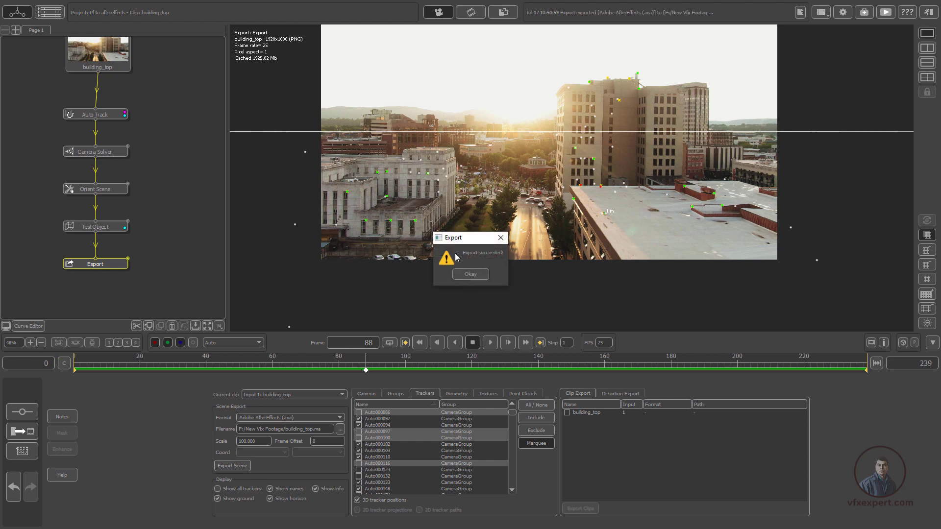
{"action": "left_click", "coordinate": [479, 274]}
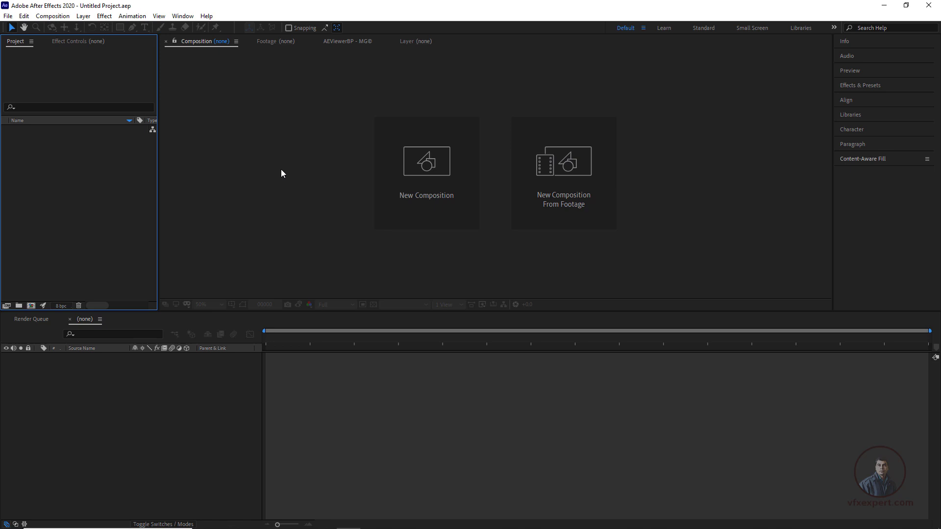
Switch to After Effects and import the building_top Maya scene from the New Vfx Footage folder as Composition - Retain Layer Sizes
{"action": "left_click", "coordinate": [8, 16]}
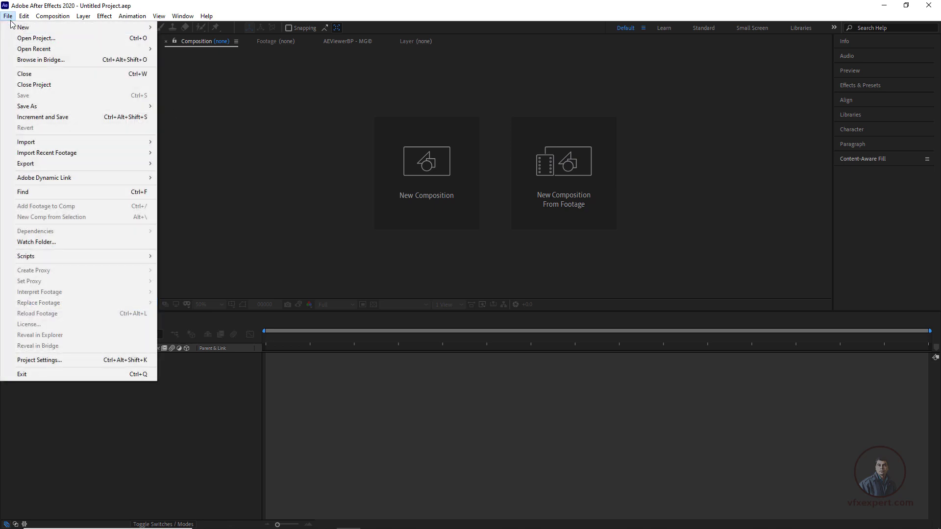
{"action": "mouse_move", "coordinate": [40, 142]}
{"action": "left_click", "coordinate": [175, 142]}
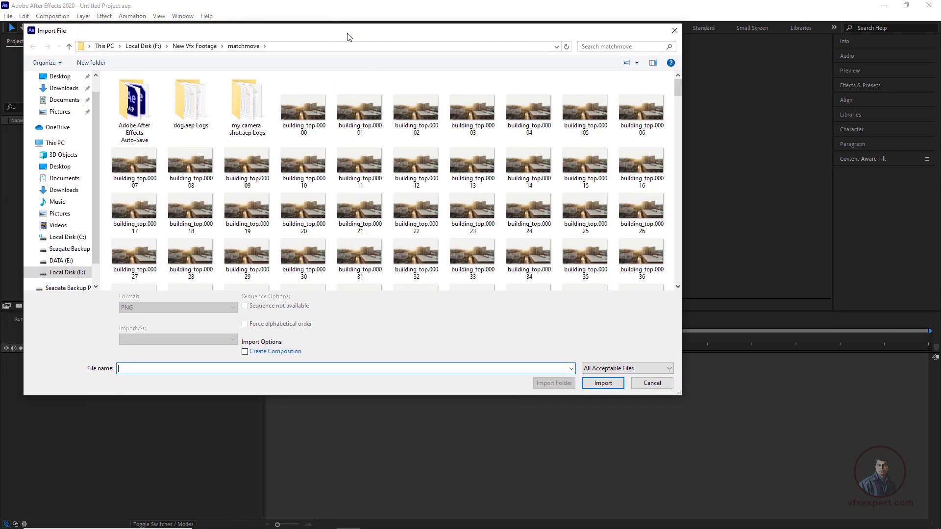
{"action": "left_click_drag", "start_coordinate": [347, 37], "coordinate": [356, 36]}
{"action": "left_click", "coordinate": [190, 48]}
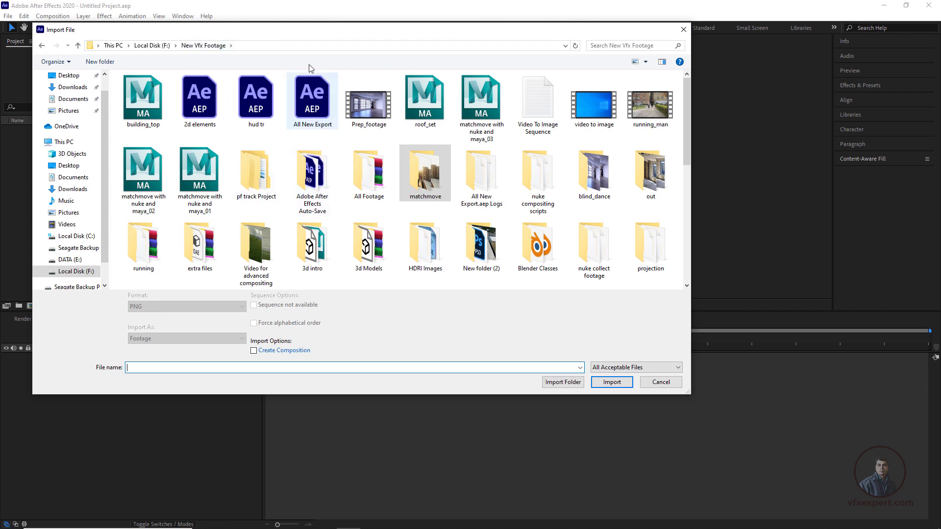
{"action": "left_click", "coordinate": [152, 107]}
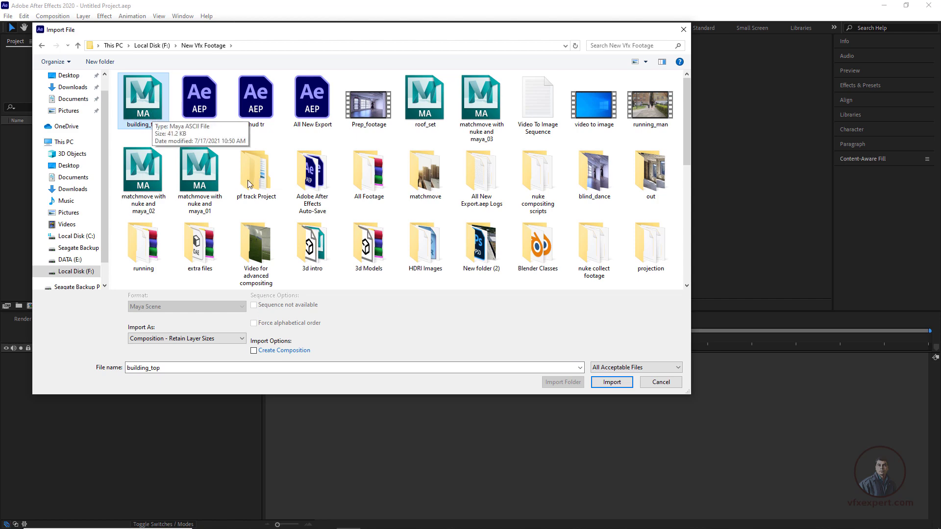
{"action": "left_click", "coordinate": [611, 382]}
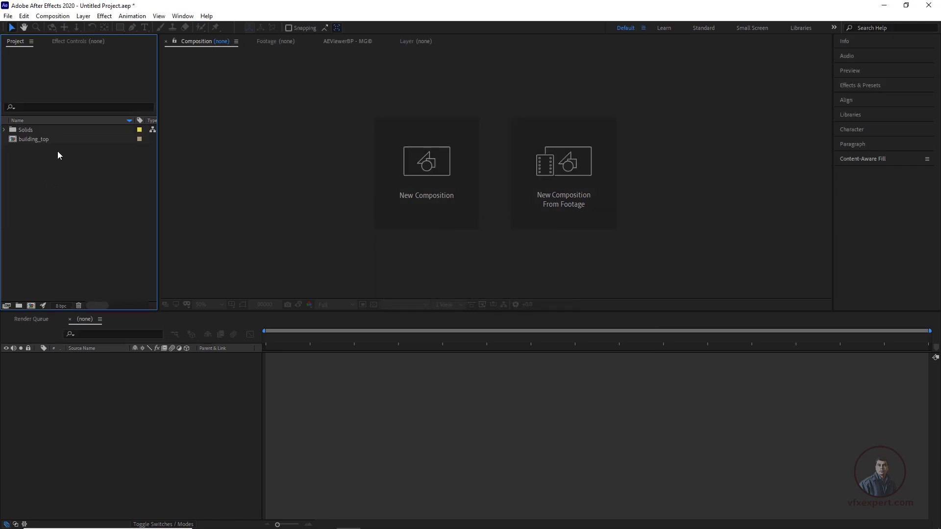
Open the building_top composition and select the Camera01_2Shape layer below the tracker nulls
{"action": "left_click", "coordinate": [32, 139]}
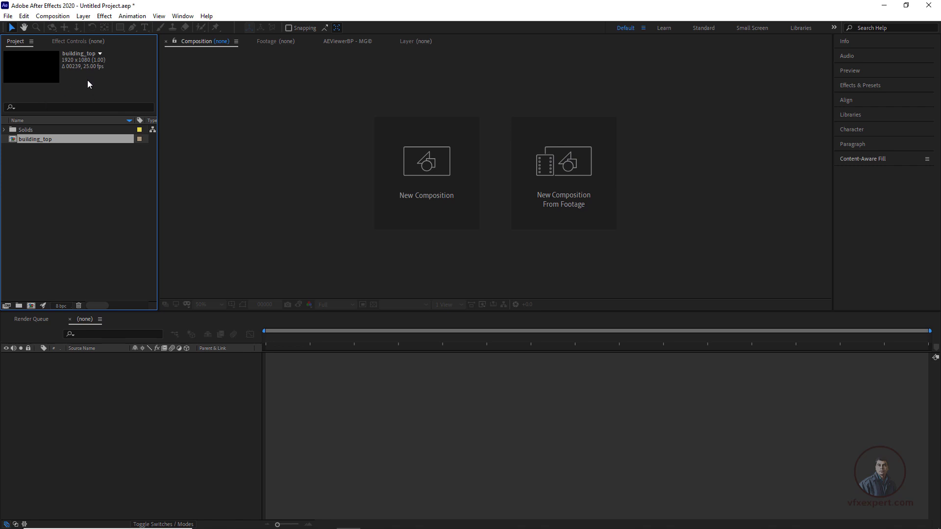
{"action": "double_click", "coordinate": [32, 140]}
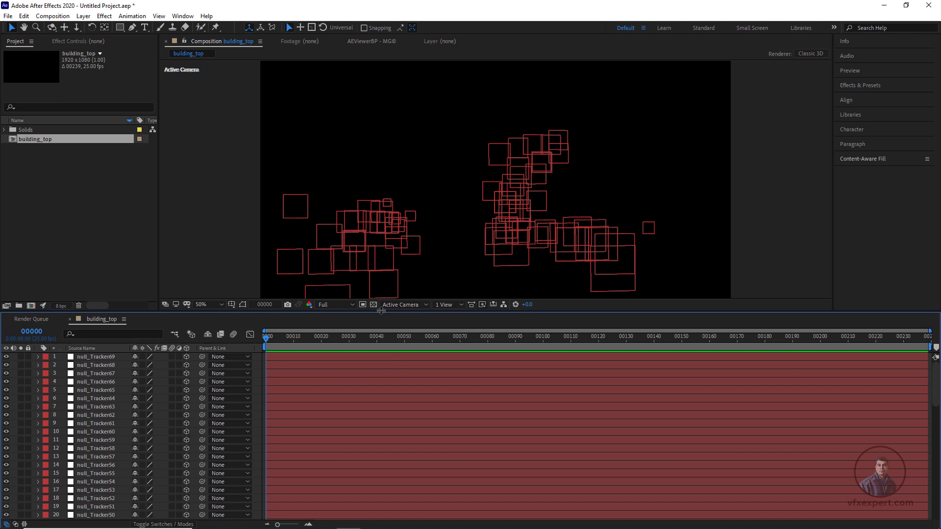
{"action": "left_click_drag", "start_coordinate": [384, 319], "coordinate": [382, 275]}
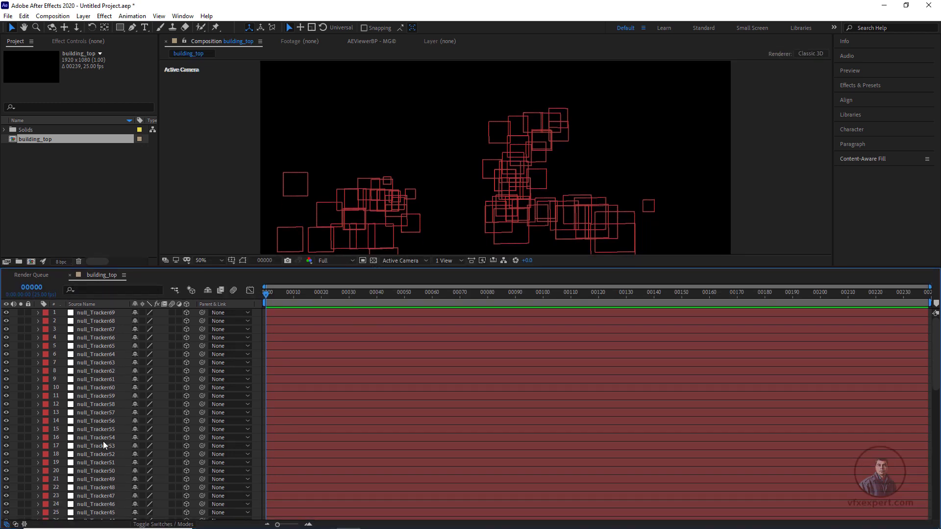
{"action": "scroll", "coordinate": [107, 452], "scroll_direction": "down", "scroll_amount": 15}
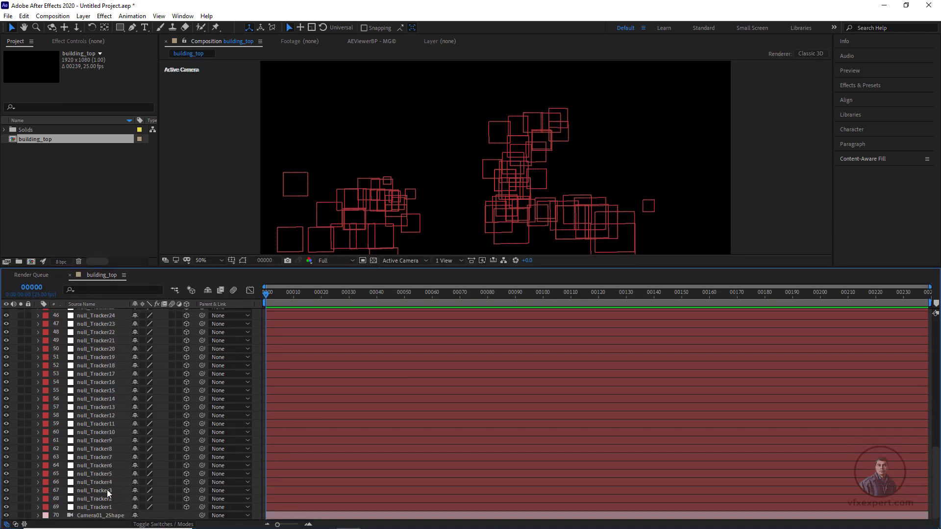
{"action": "left_click", "coordinate": [117, 515]}
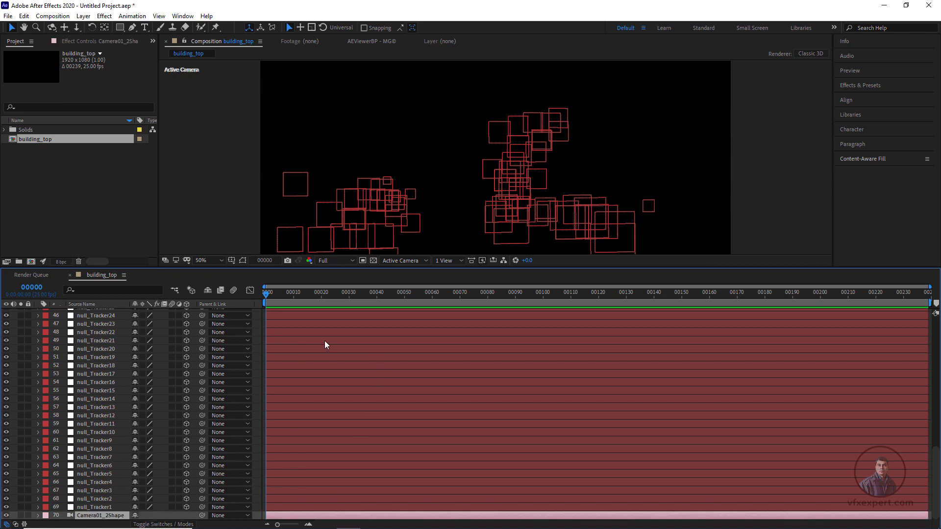
{"action": "left_click_drag", "start_coordinate": [304, 298], "coordinate": [214, 319]}
Import the PNG sequence starting at building_top.00000 from the matchmove folder as footage
{"action": "left_click", "coordinate": [8, 16]}
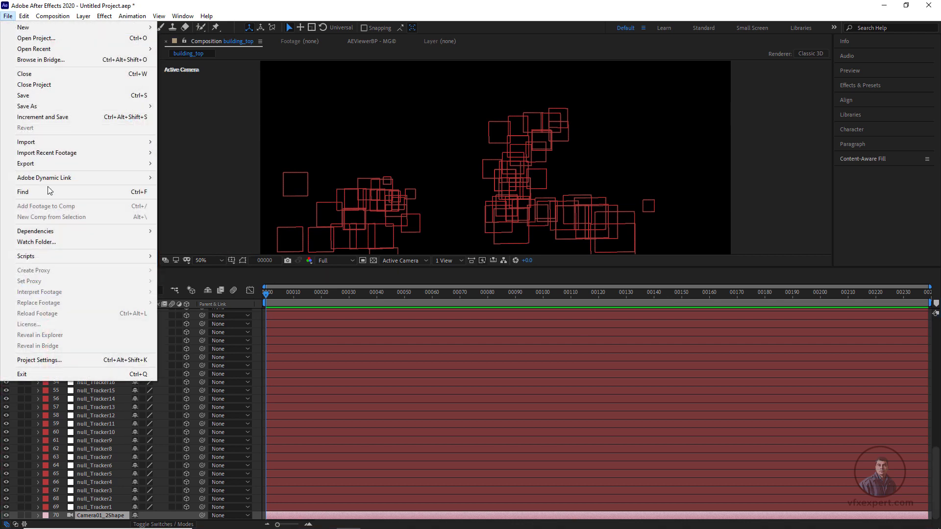
{"action": "mouse_move", "coordinate": [71, 147]}
{"action": "left_click", "coordinate": [185, 141]}
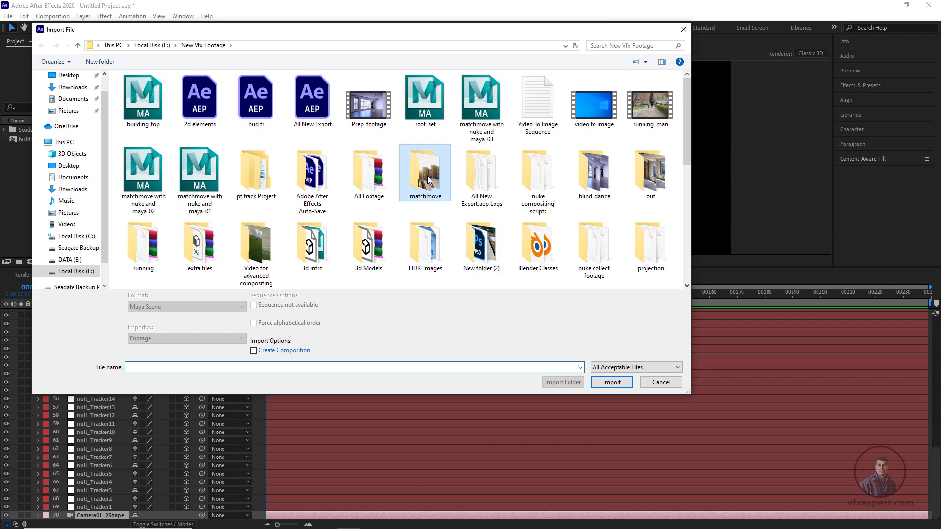
{"action": "double_click", "coordinate": [424, 173]}
{"action": "left_click", "coordinate": [320, 113]}
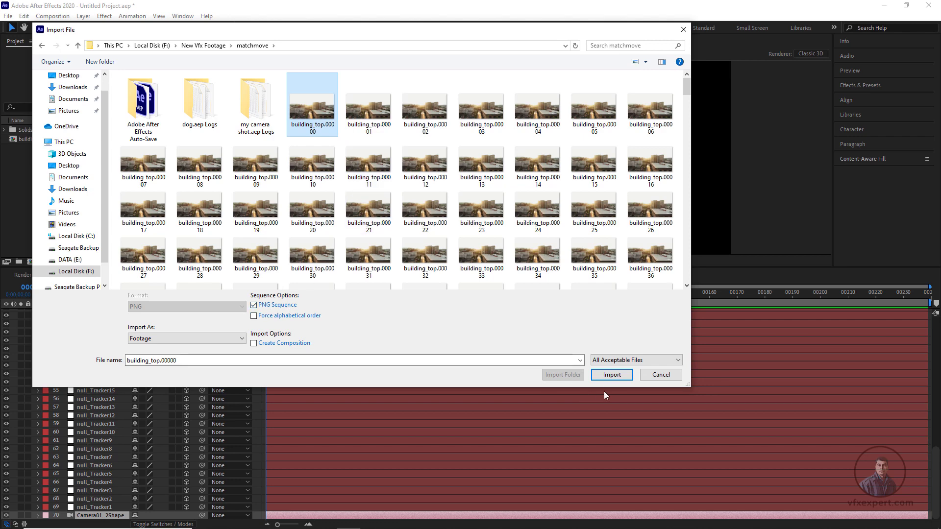
{"action": "left_click", "coordinate": [613, 376]}
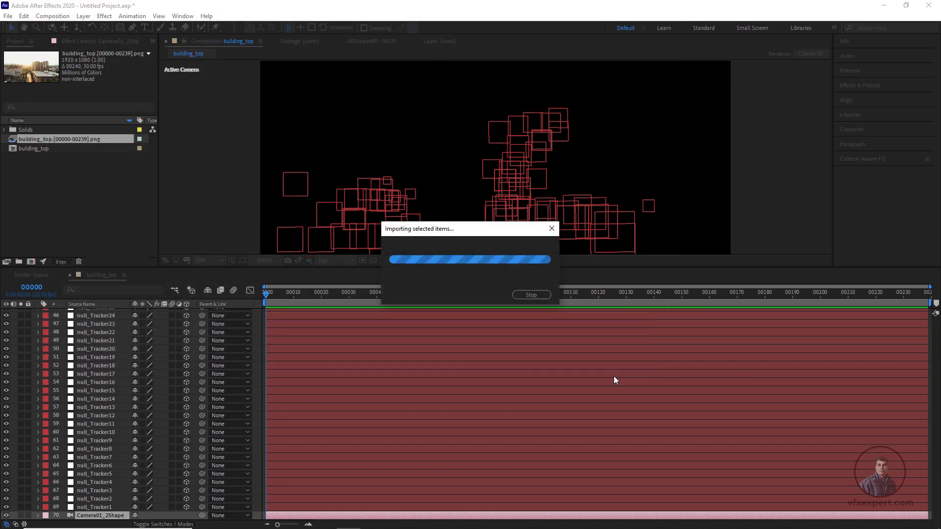
{"action": "left_click", "coordinate": [554, 283]}
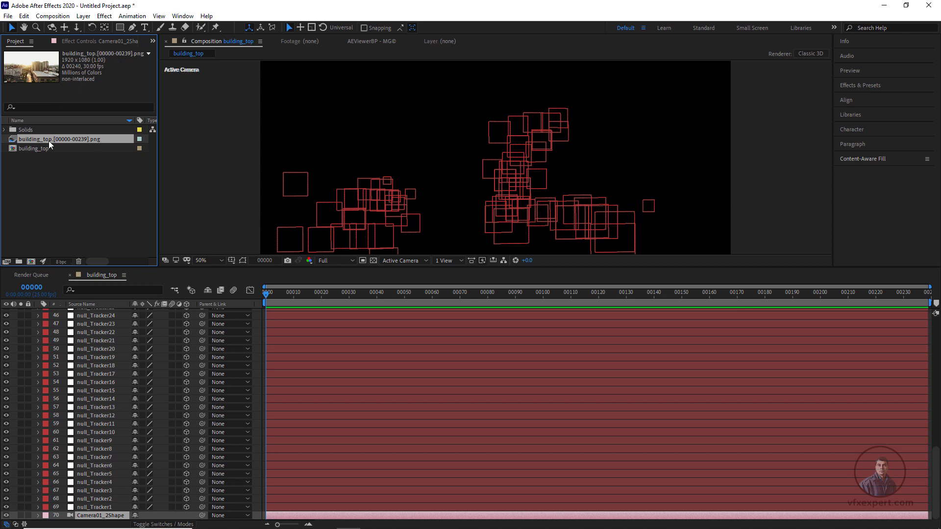
Interpret the imported building_top PNG sequence at 25 frames per second
{"action": "right_click", "coordinate": [82, 141]}
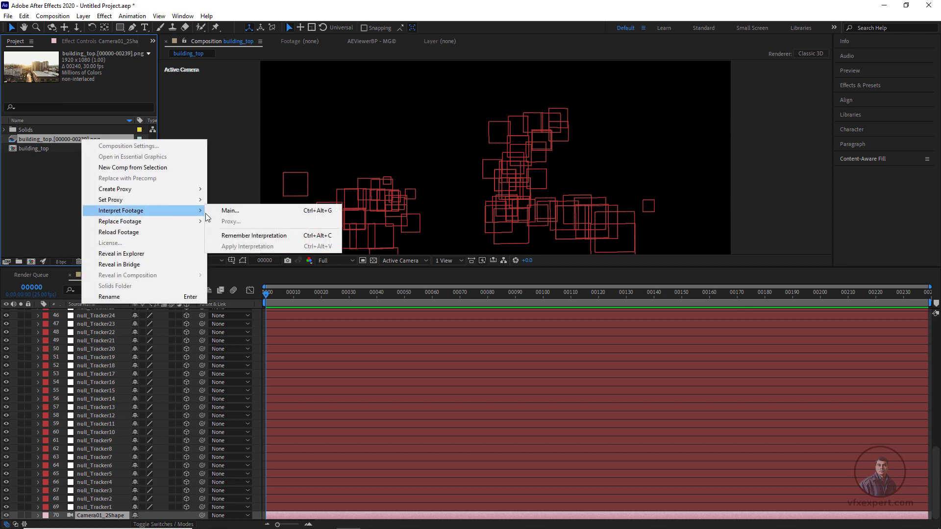
{"action": "left_click", "coordinate": [228, 210]}
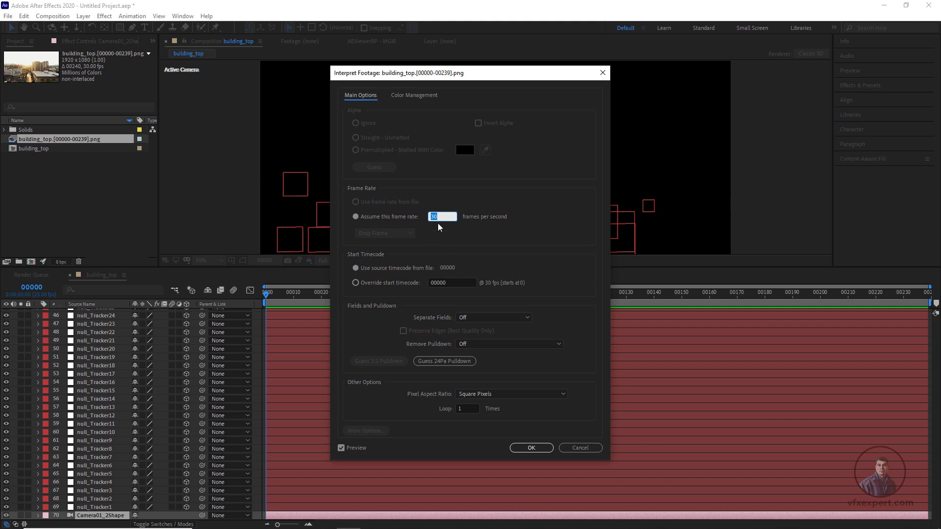
{"action": "type", "text": "25"}
{"action": "left_click", "coordinate": [496, 233]}
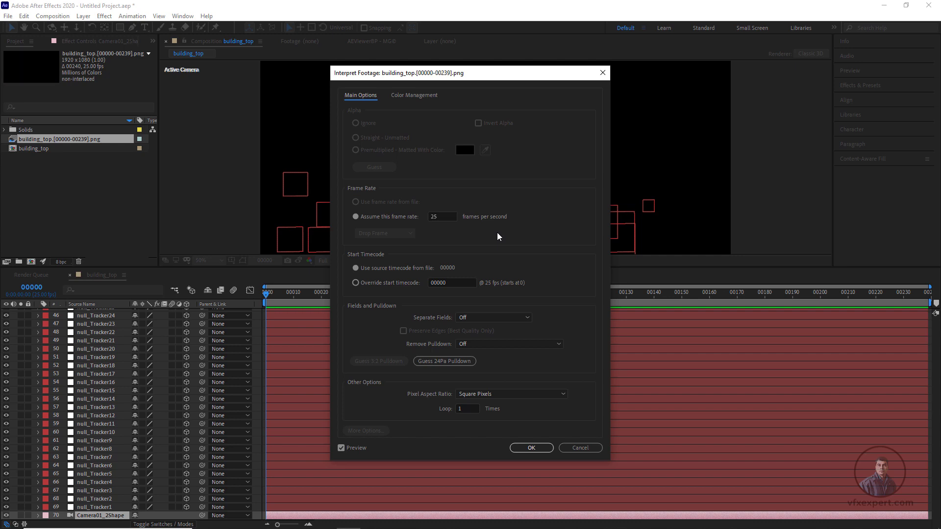
{"action": "left_click", "coordinate": [533, 448]}
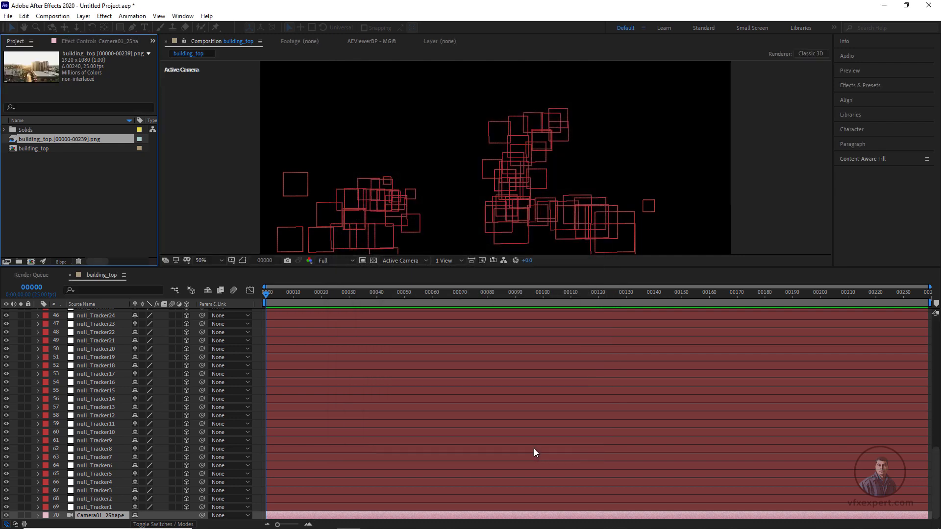
{"action": "left_click", "coordinate": [96, 155]}
Add the building_top PNG sequence to the composition as the lowest layer, beneath Camera01_2Shape
{"action": "left_click", "coordinate": [92, 140]}
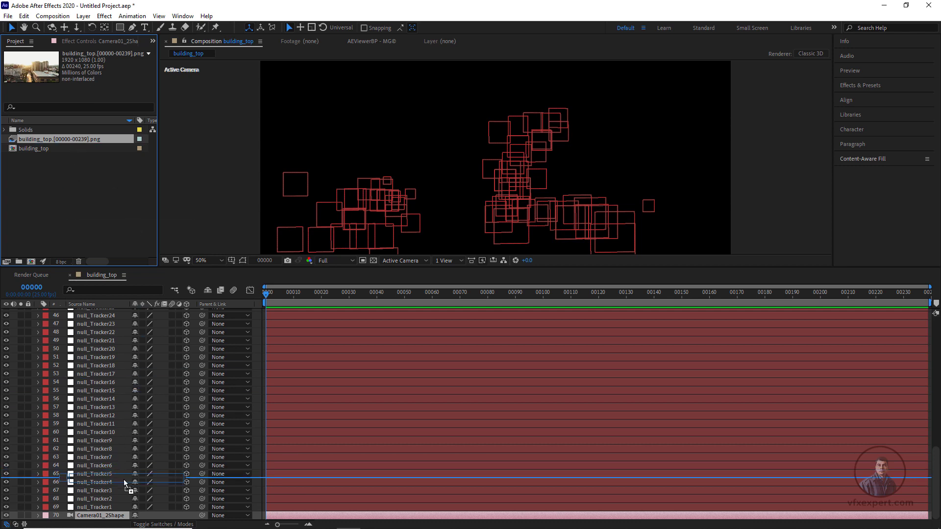
{"action": "left_click", "coordinate": [109, 515]}
{"action": "left_click_drag", "start_coordinate": [109, 518], "coordinate": [110, 519]}
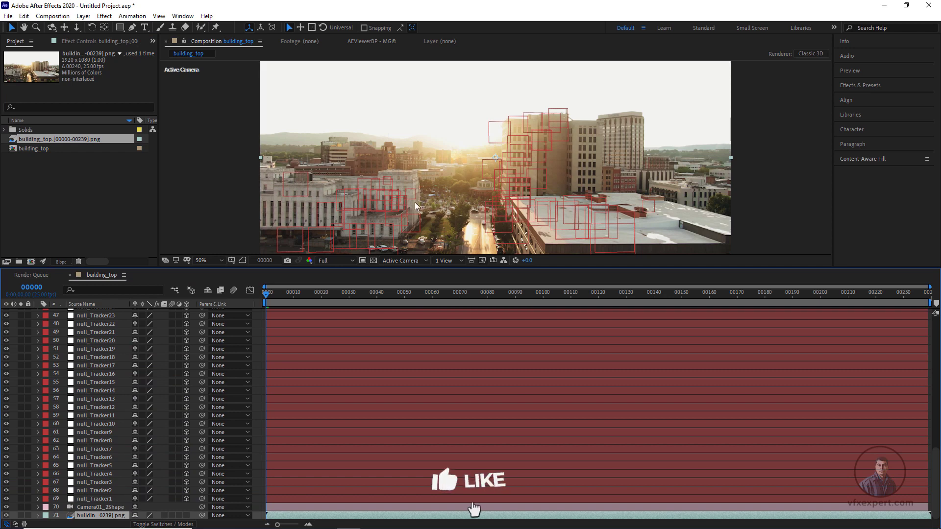
Fit the whole composition in the viewer and set the preview resolution to Half
{"action": "scroll", "coordinate": [441, 191], "scroll_direction": "down", "scroll_amount": 2}
{"action": "scroll", "coordinate": [424, 242], "scroll_direction": "up", "scroll_amount": 2}
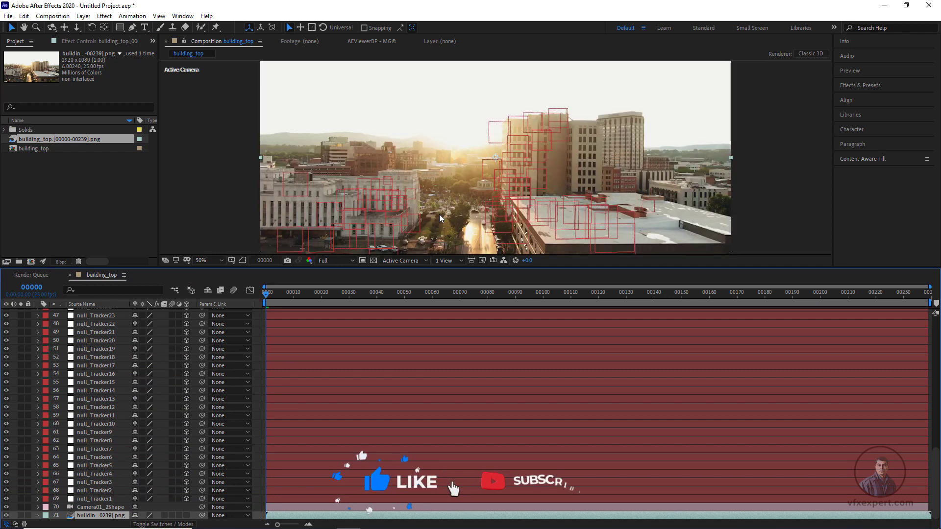
{"action": "left_click", "coordinate": [208, 260]}
{"action": "left_click", "coordinate": [214, 273]}
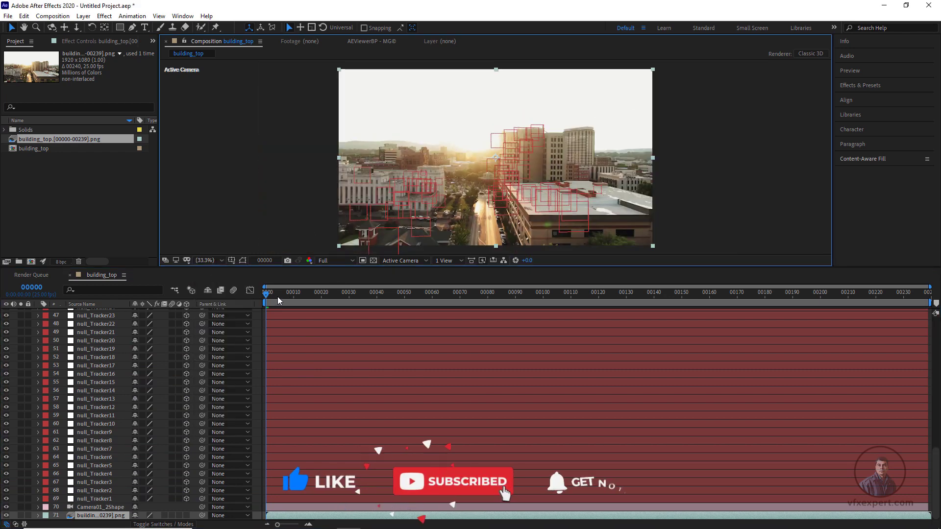
{"action": "left_click", "coordinate": [336, 261]}
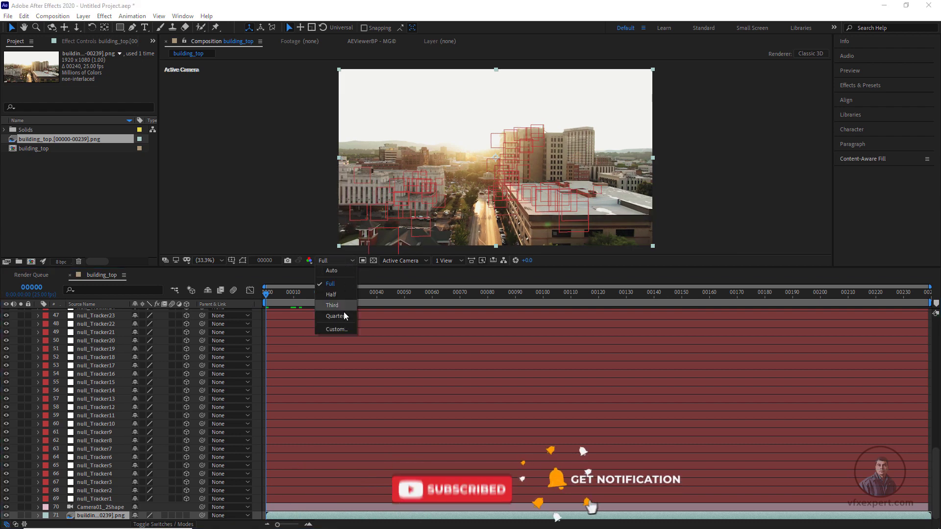
{"action": "left_click", "coordinate": [333, 296]}
Save the project as pftoae in the New Vfx Footage folder
{"action": "left_click", "coordinate": [97, 181]}
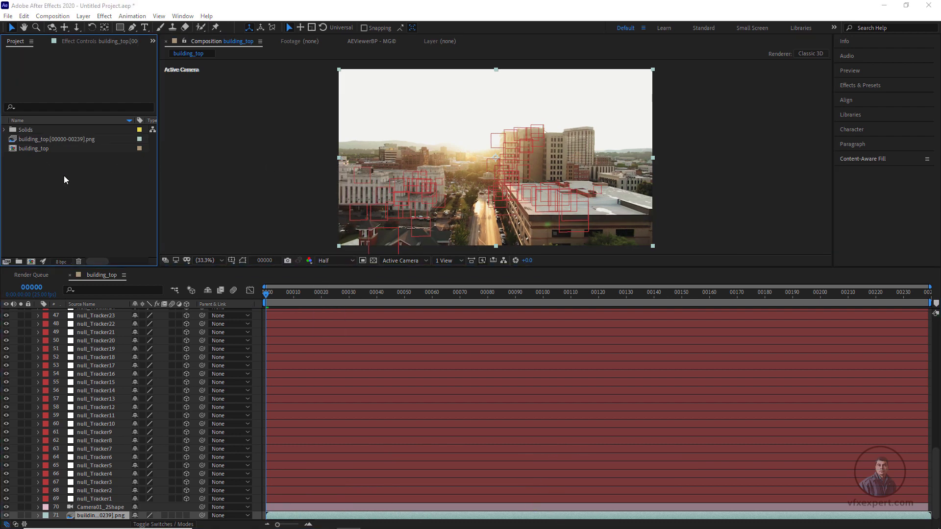
{"action": "key", "text": "ctrl+s"}
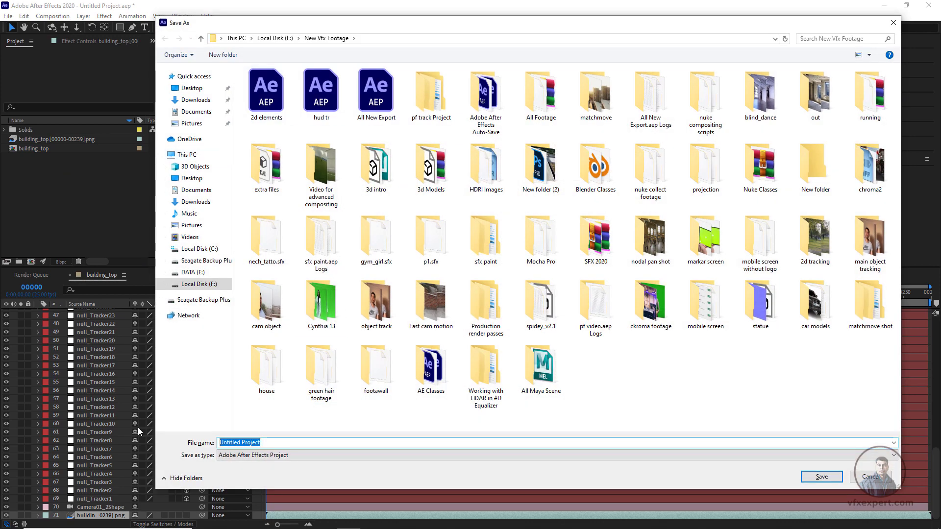
{"action": "type", "text": "pftoae"}
{"action": "key", "text": "Return"}
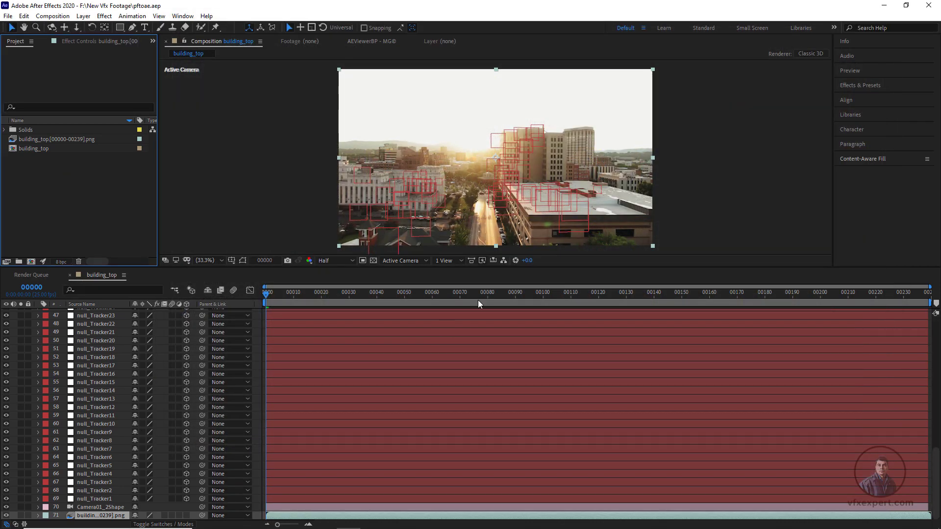
Play the composition briefly and scrub to frame 98 to check how the tracker nulls follow the footage
{"action": "key", "text": "space"}
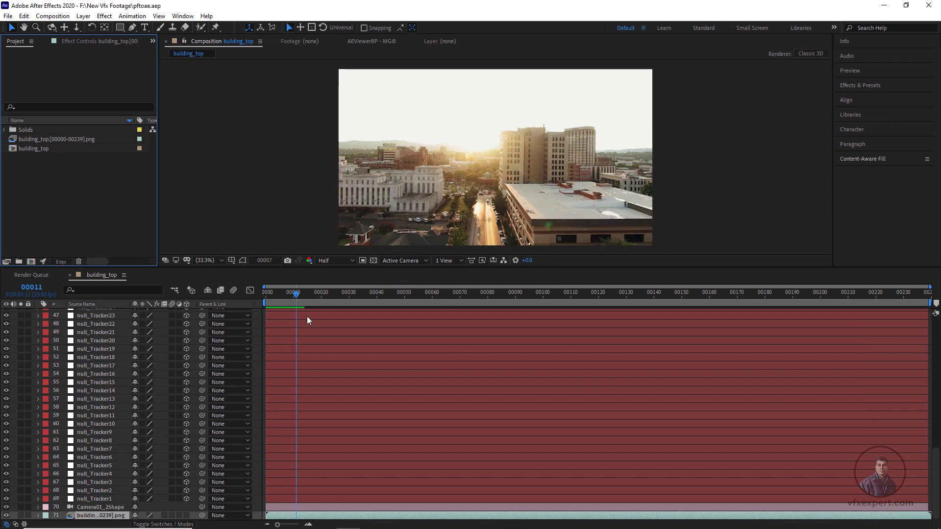
{"action": "key", "text": "space"}
{"action": "left_click_drag", "start_coordinate": [291, 298], "coordinate": [540, 333]}
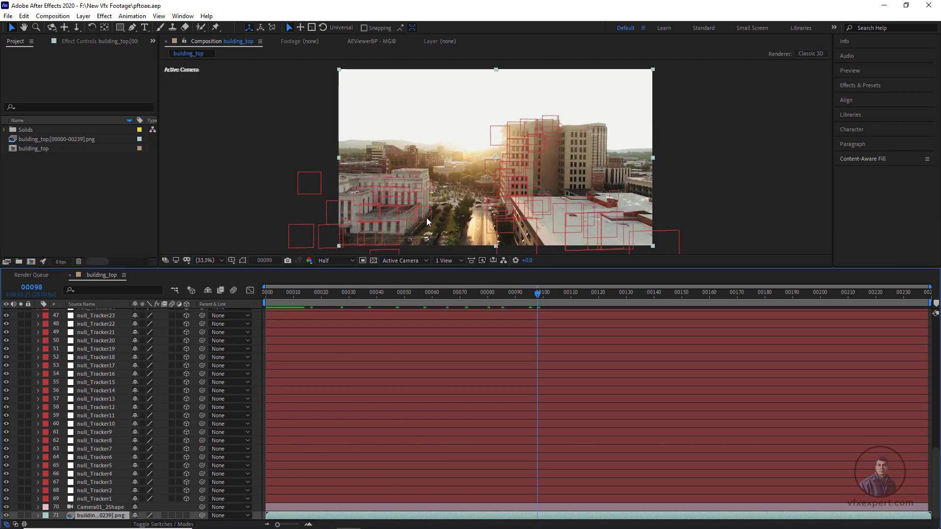
Select all layers from null_Tracker69 to null_Tracker1 and set their Scale to 10%
{"action": "scroll", "coordinate": [100, 369], "scroll_direction": "up", "scroll_amount": 15}
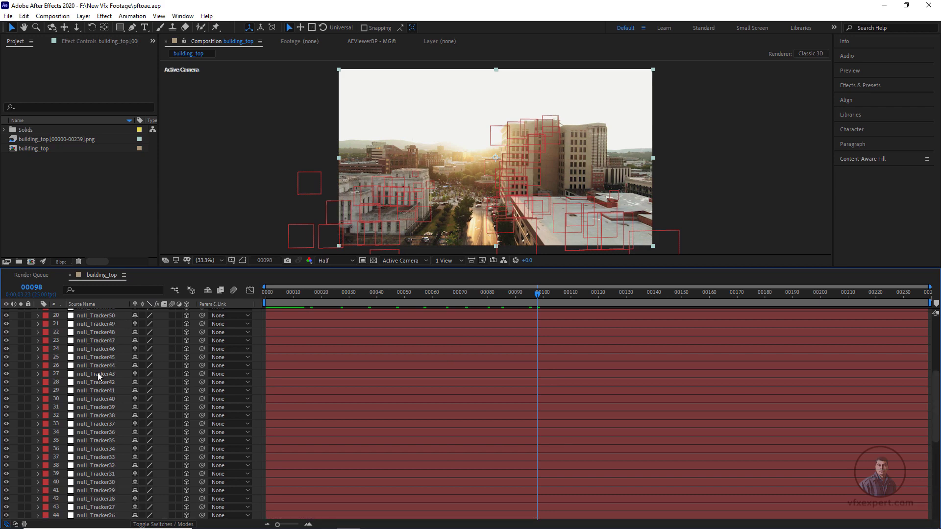
{"action": "left_click_drag", "start_coordinate": [272, 268], "coordinate": [270, 198]}
{"action": "left_click", "coordinate": [98, 242]}
{"action": "scroll", "coordinate": [128, 353], "scroll_direction": "down", "scroll_amount": 12}
{"action": "left_click", "coordinate": [107, 499], "text": "shift"}
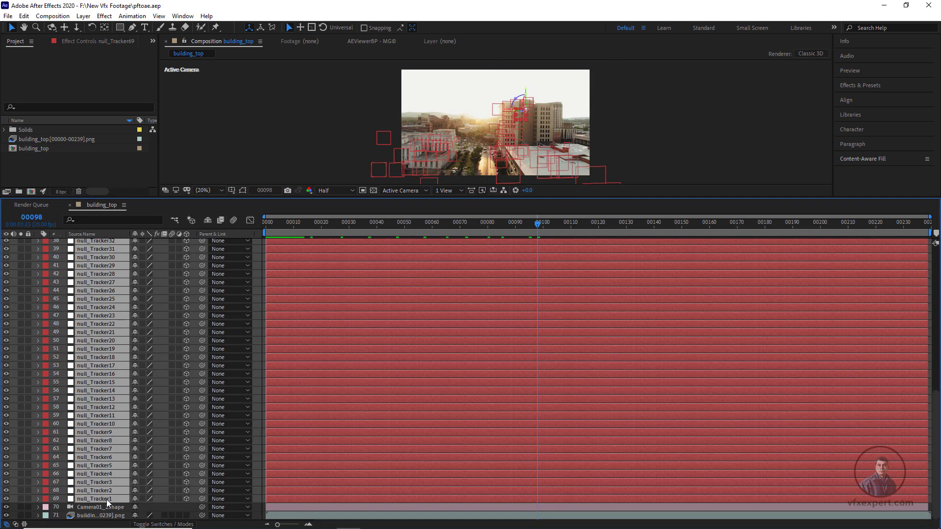
{"action": "key", "text": "s"}
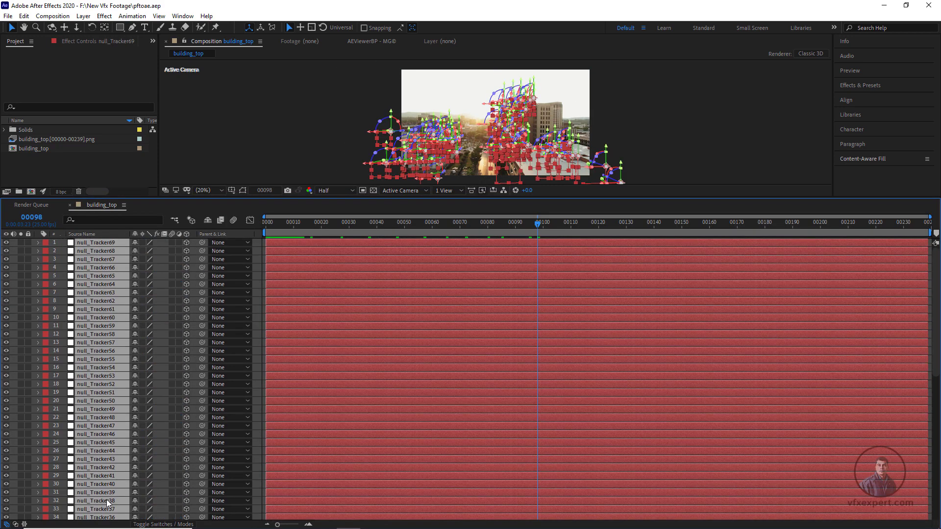
{"action": "left_click", "coordinate": [146, 334]}
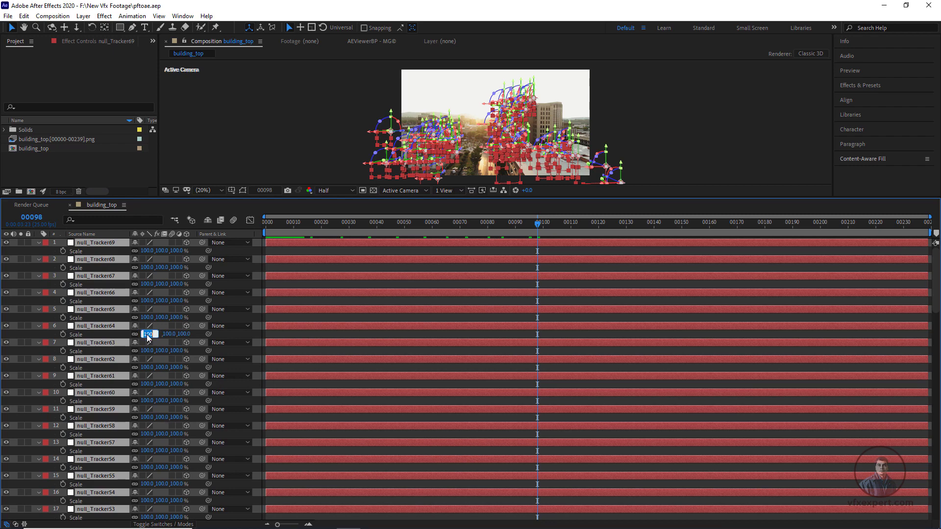
{"action": "type", "text": "10"}
{"action": "key", "text": "Return"}
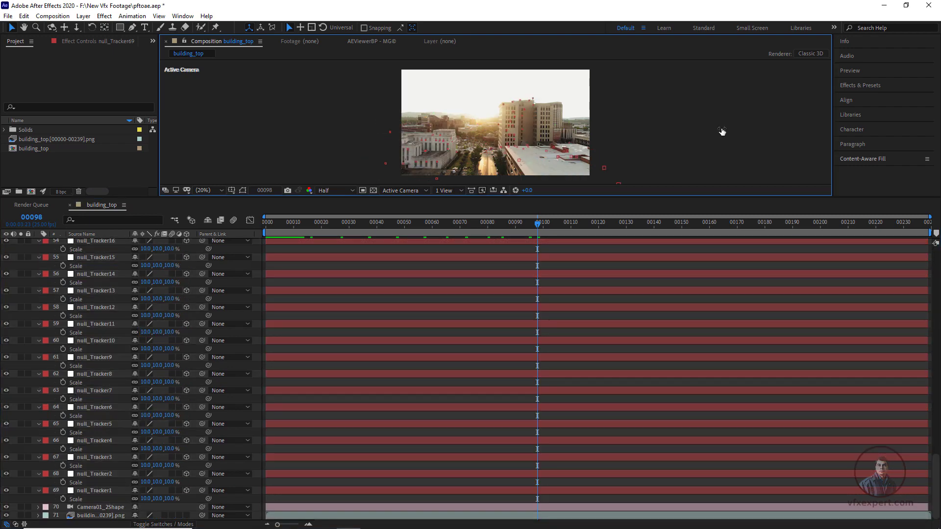
Enlarge the composition viewer at 33.3% magnification, collapse the Scale properties of all layers, and deselect them
{"action": "key", "text": "period"}
{"action": "key", "text": "period"}
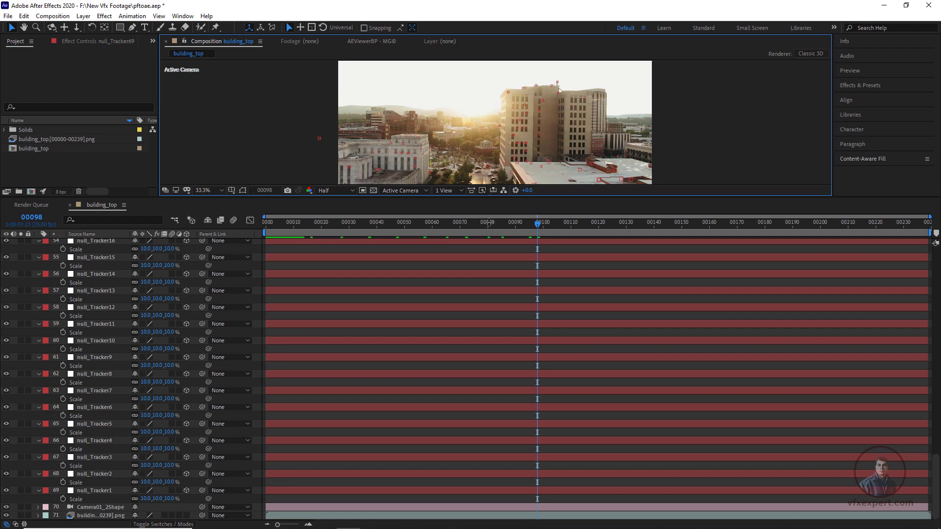
{"action": "left_click_drag", "start_coordinate": [490, 197], "coordinate": [490, 266]}
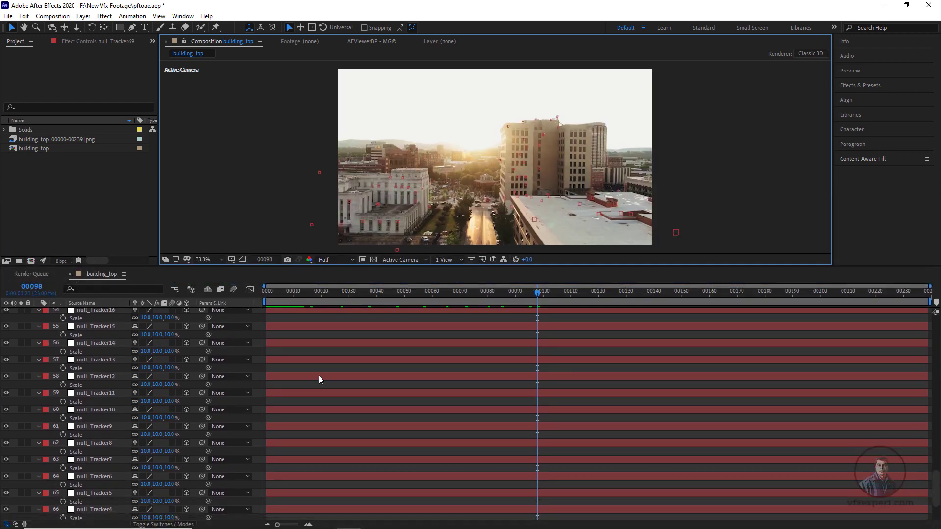
{"action": "key", "text": "ctrl+a"}
{"action": "key", "text": "s"}
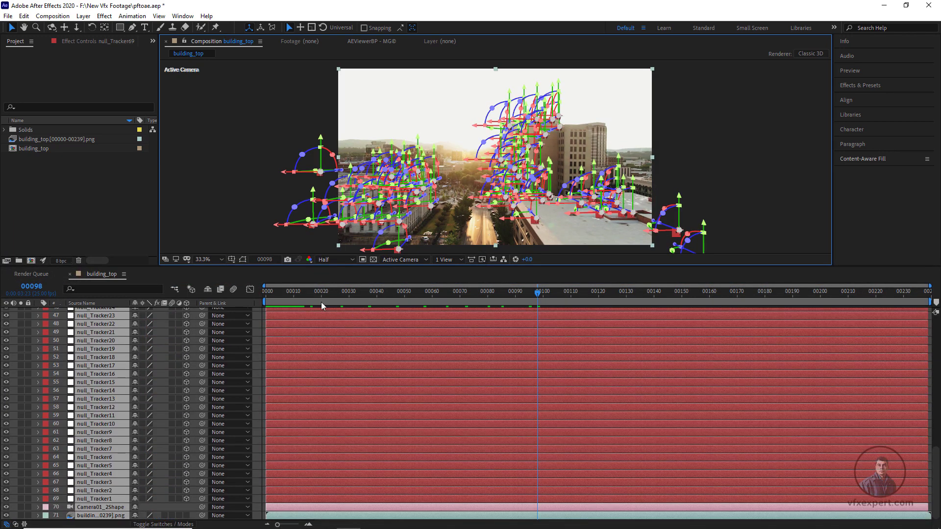
{"action": "left_click", "coordinate": [218, 212]}
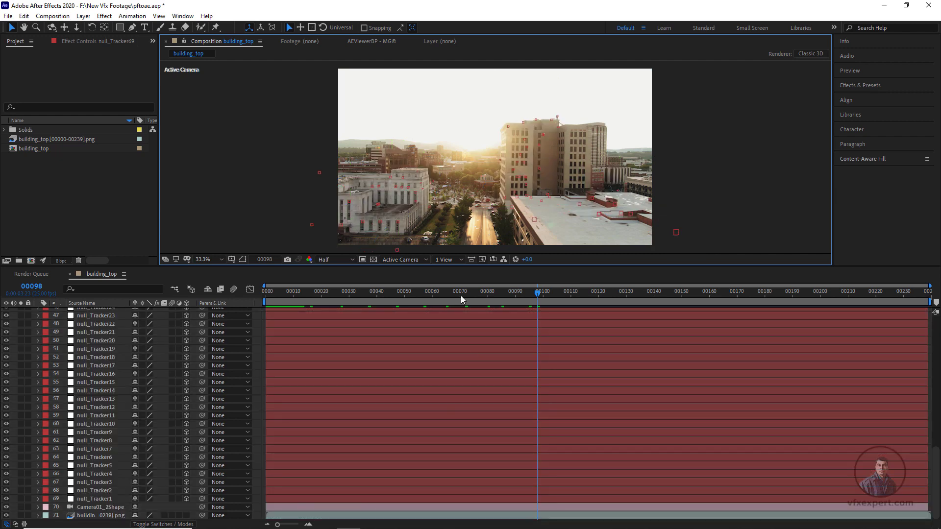
Scrub to frame 109 and examine the tracker nulls on the buildings at 50% magnification
{"action": "left_click_drag", "start_coordinate": [460, 295], "coordinate": [569, 353]}
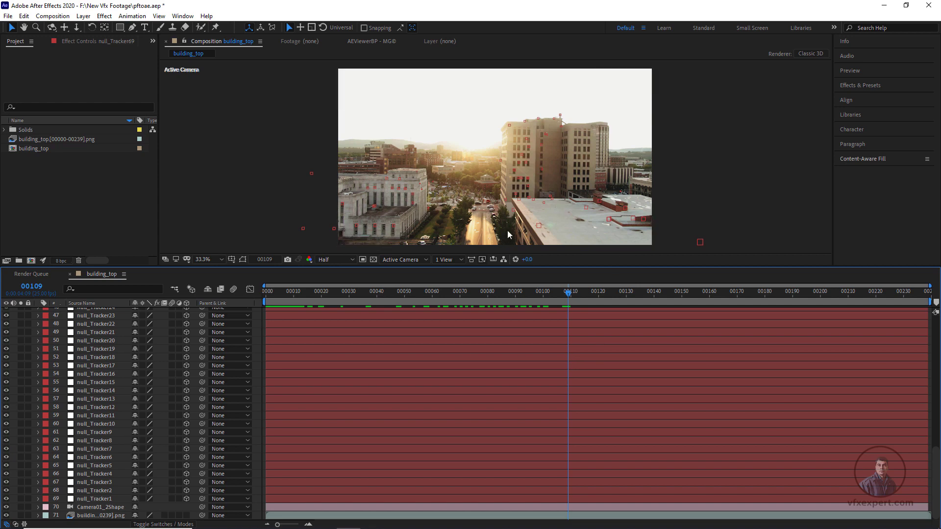
{"action": "scroll", "coordinate": [507, 230], "scroll_direction": "up", "scroll_amount": 2}
{"action": "left_click_drag", "start_coordinate": [507, 230], "coordinate": [464, 144]}
{"action": "scroll", "coordinate": [464, 144], "scroll_direction": "down", "scroll_amount": 1}
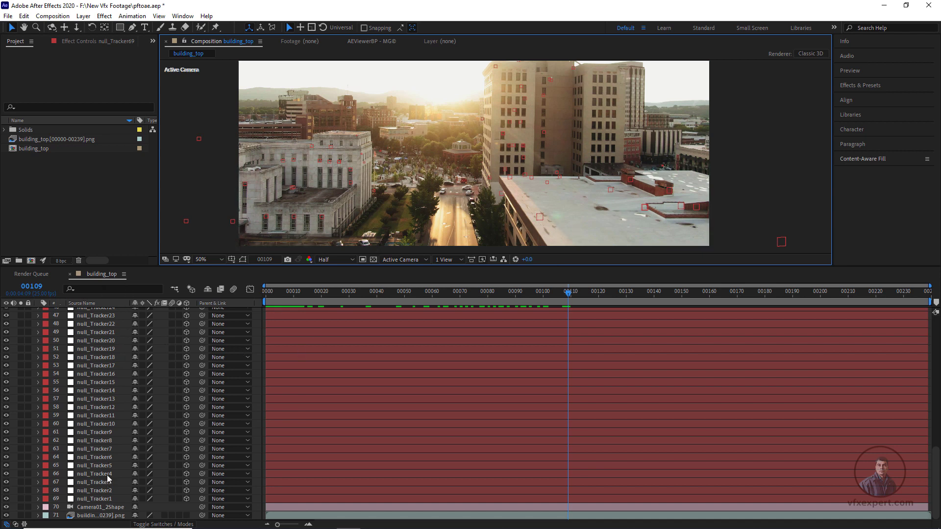
Lock the tracker nulls null_Tracker23 on the near rooftop and null_Tracker62 on the white building's facade
{"action": "left_click", "coordinate": [543, 214]}
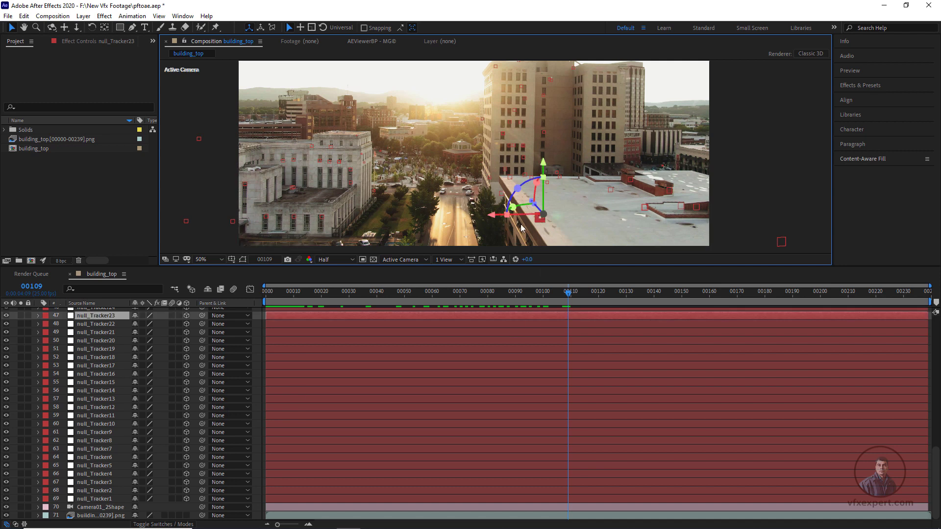
{"action": "left_click", "coordinate": [28, 316]}
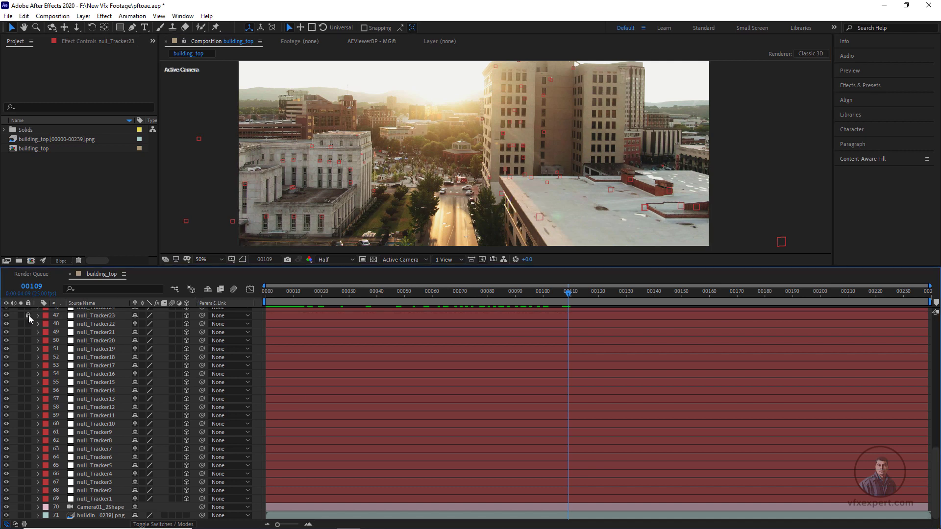
{"action": "key", "text": "slash"}
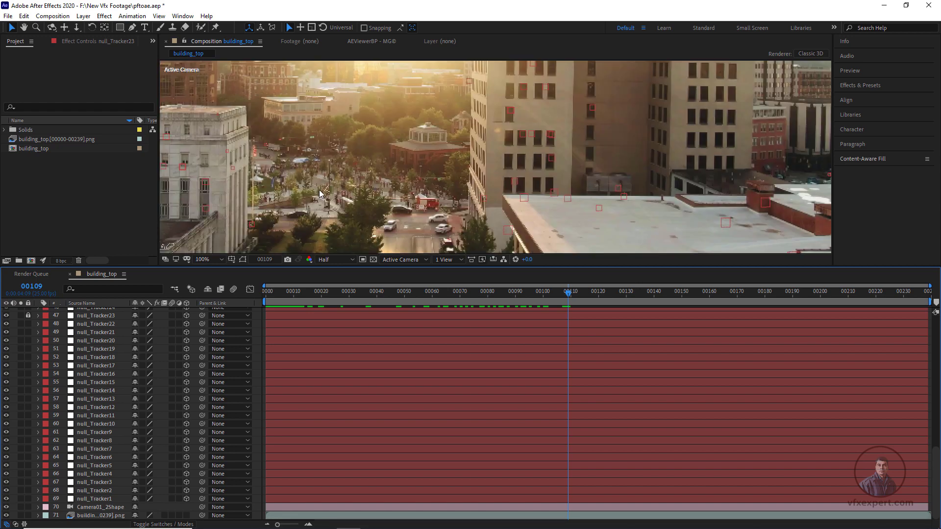
{"action": "left_click_drag", "start_coordinate": [427, 193], "coordinate": [666, 179]}
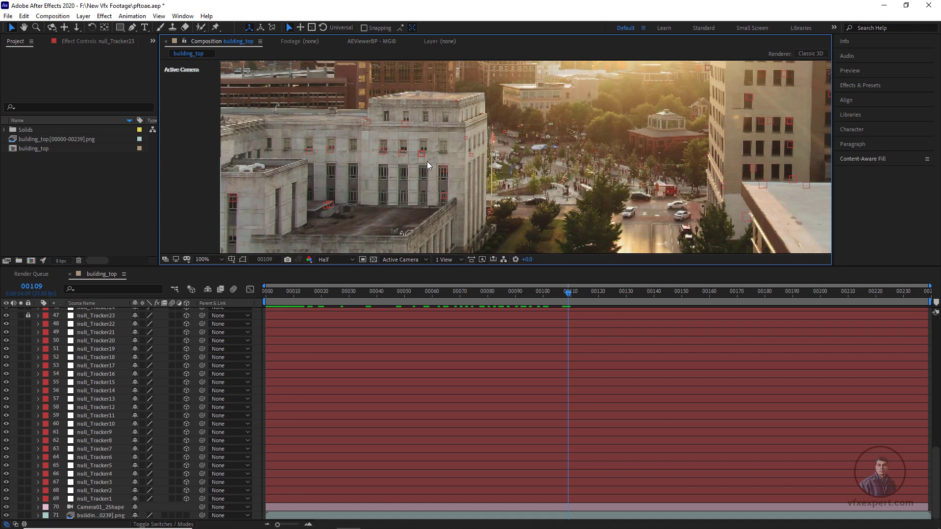
{"action": "left_click_drag", "start_coordinate": [447, 185], "coordinate": [428, 195]}
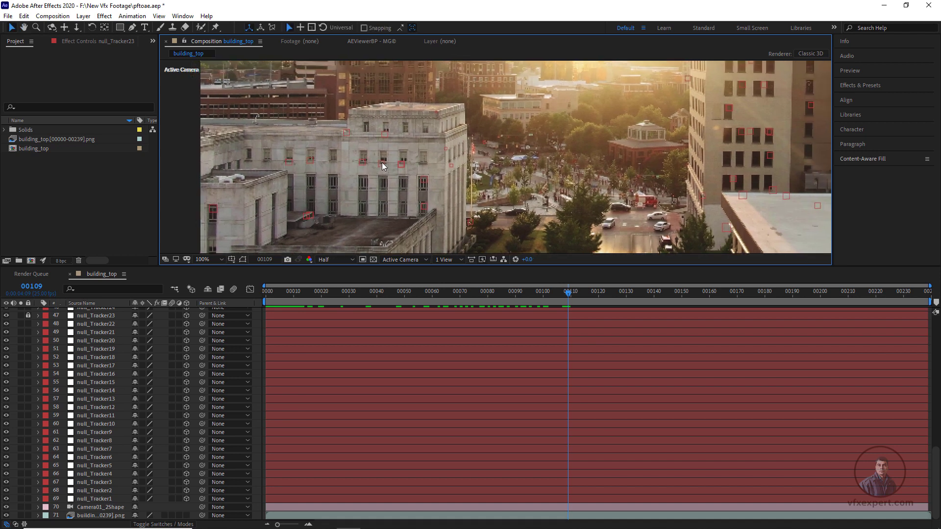
{"action": "left_click", "coordinate": [381, 163]}
{"action": "scroll", "coordinate": [98, 439], "scroll_direction": "up", "scroll_amount": 15}
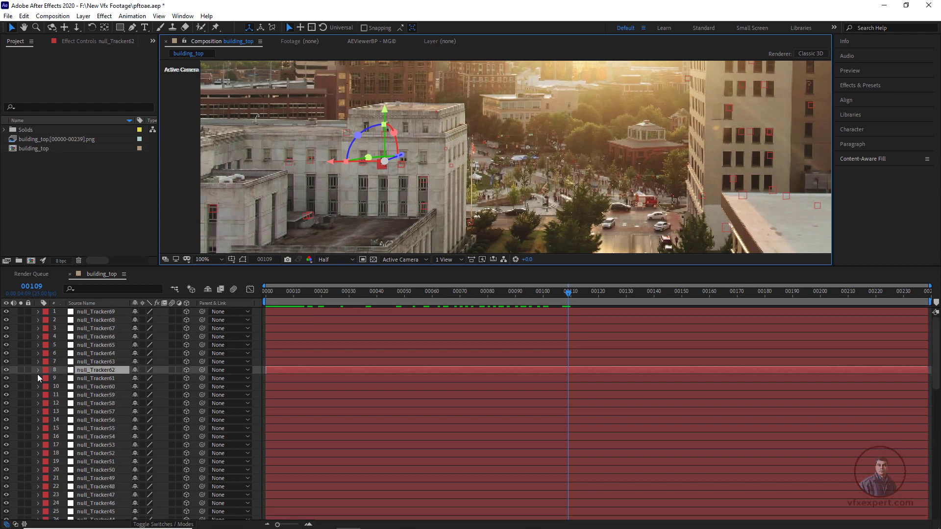
{"action": "left_click", "coordinate": [28, 370]}
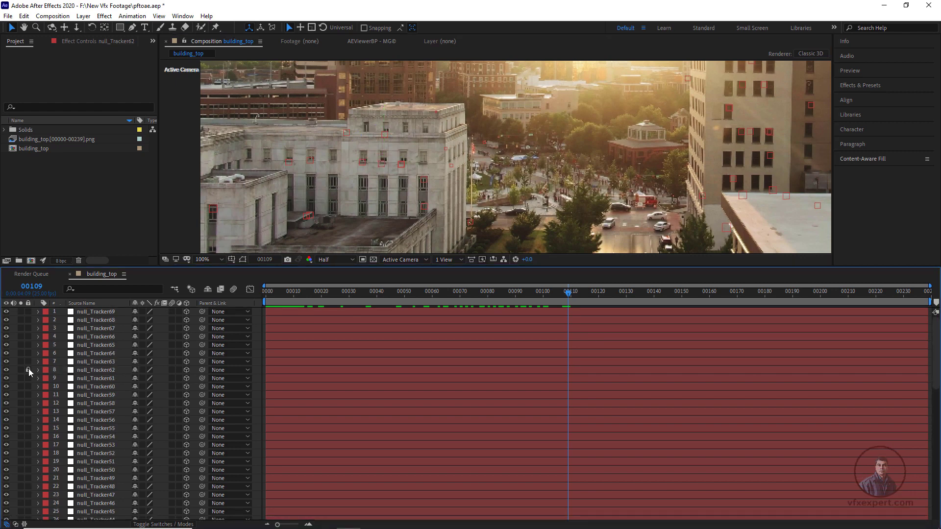
Lock null_Tracker55, null_Tracker44, null_Tracker28 and null_Tracker25 among the nulls on the white building and the near rooftop
{"action": "left_click", "coordinate": [402, 162]}
{"action": "left_click", "coordinate": [28, 429]}
{"action": "scroll", "coordinate": [606, 214], "scroll_direction": "down", "scroll_amount": 1}
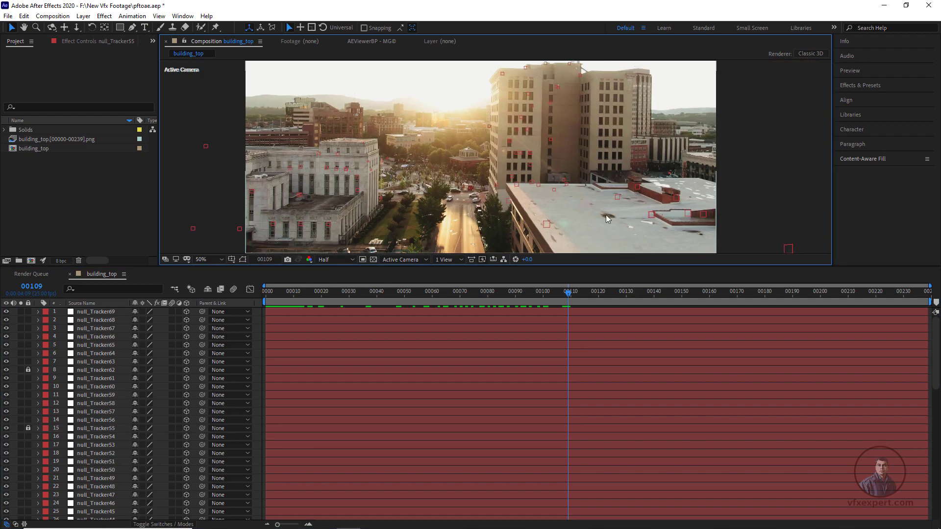
{"action": "left_click_drag", "start_coordinate": [606, 215], "coordinate": [492, 180]}
{"action": "left_click", "coordinate": [532, 187]}
{"action": "scroll", "coordinate": [83, 381], "scroll_direction": "down", "scroll_amount": 9}
{"action": "left_click", "coordinate": [34, 455]}
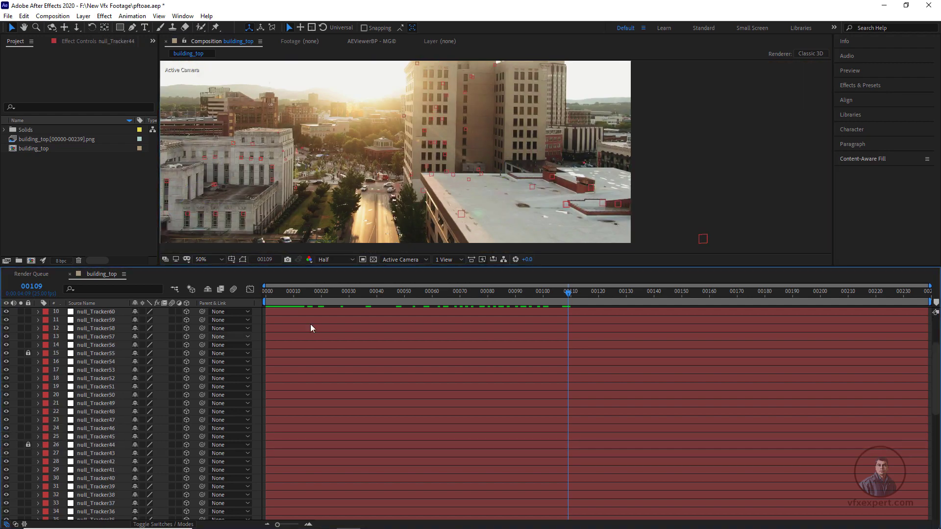
At frame 22, mark all unlocked tracker nulls except the camera and footage layers as shy and hide the shy layers
{"action": "left_click", "coordinate": [326, 293]}
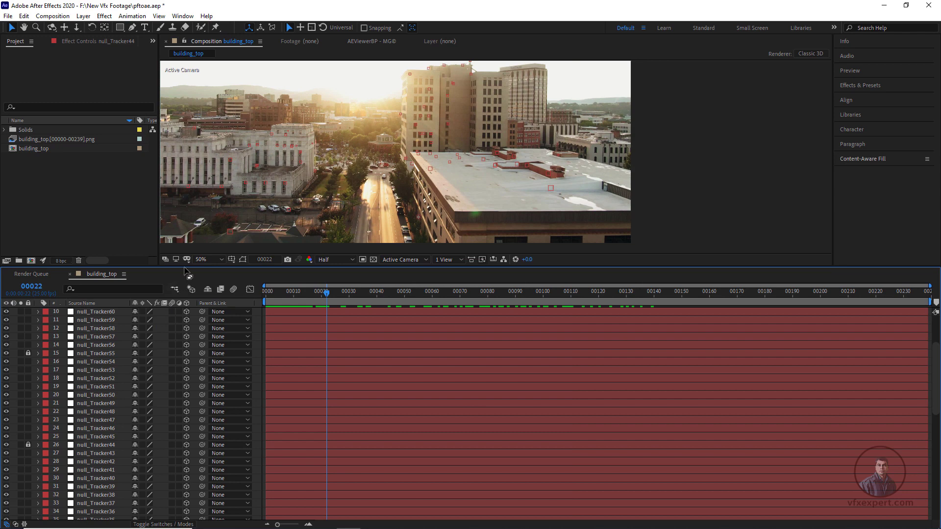
{"action": "left_click_drag", "start_coordinate": [193, 243], "coordinate": [192, 189]}
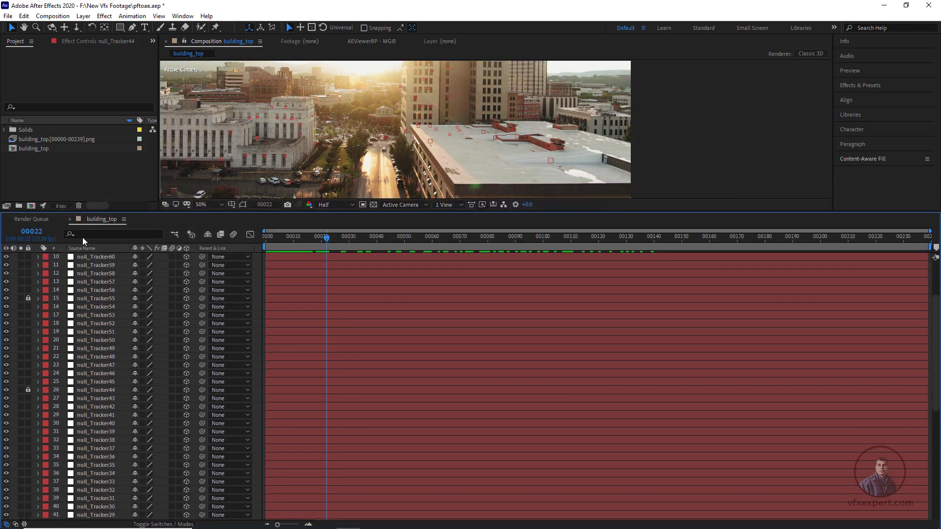
{"action": "key", "text": "ctrl+a"}
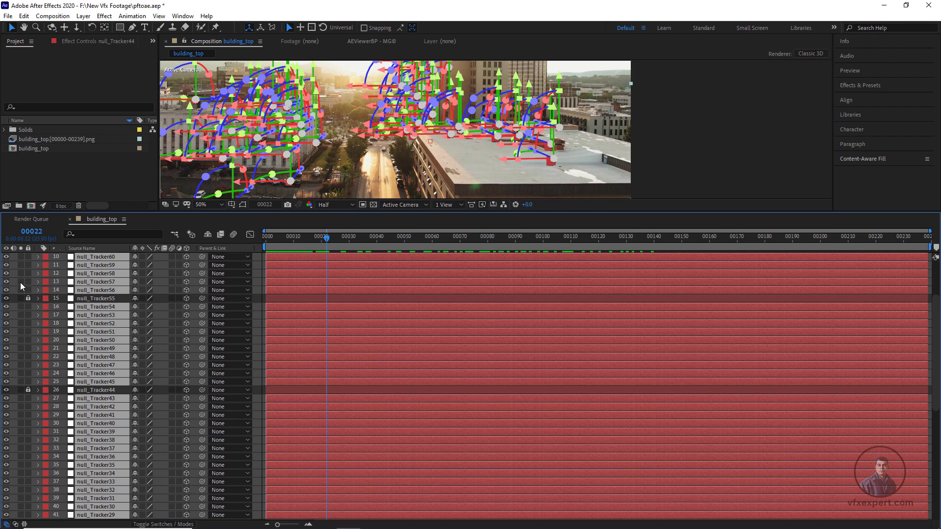
{"action": "scroll", "coordinate": [92, 384], "scroll_direction": "down", "scroll_amount": 10}
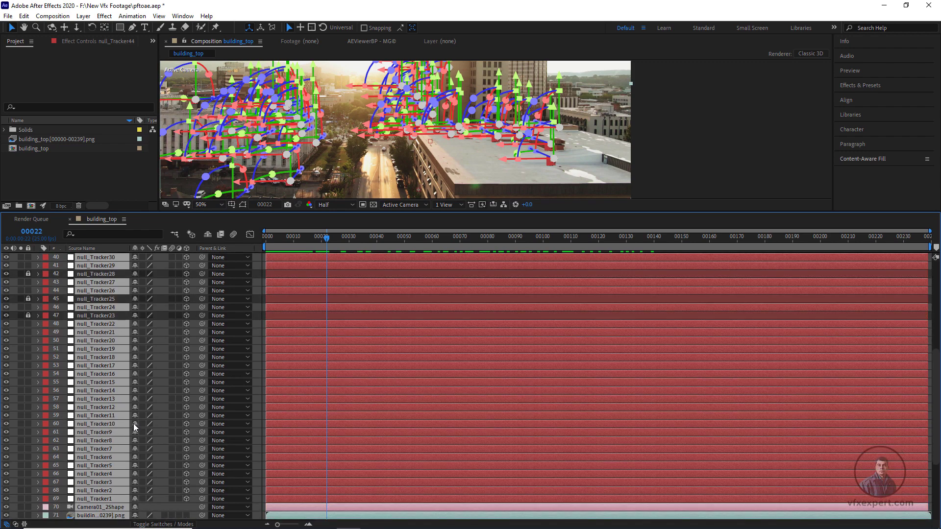
{"action": "left_click", "coordinate": [96, 516], "text": "ctrl"}
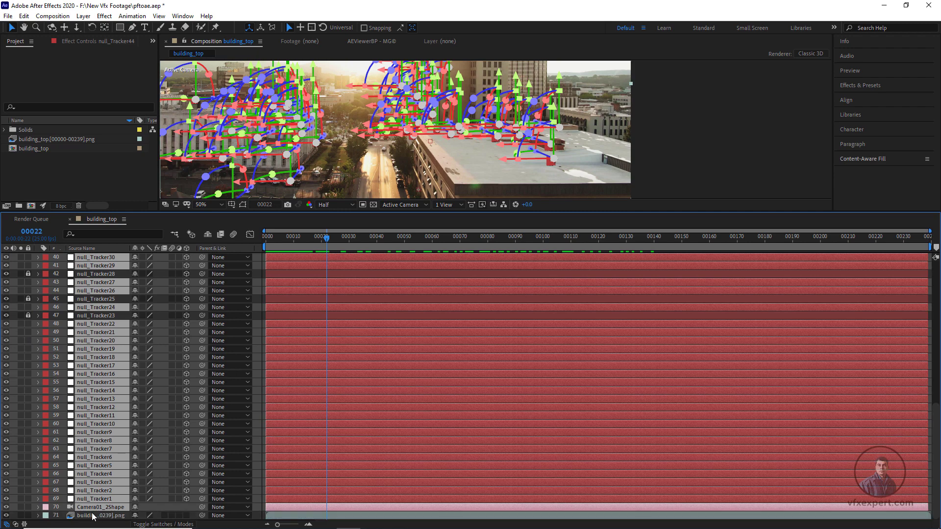
{"action": "left_click", "coordinate": [91, 507], "text": "ctrl"}
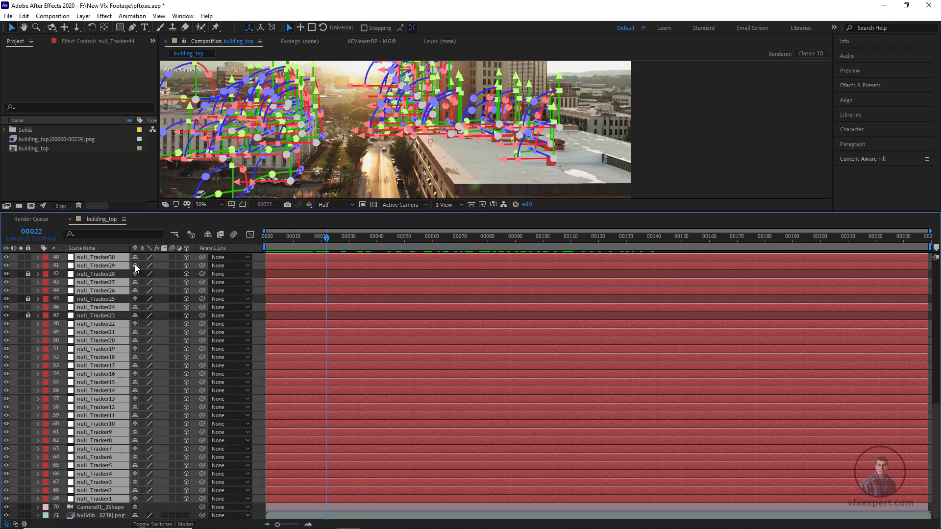
{"action": "left_click", "coordinate": [135, 382]}
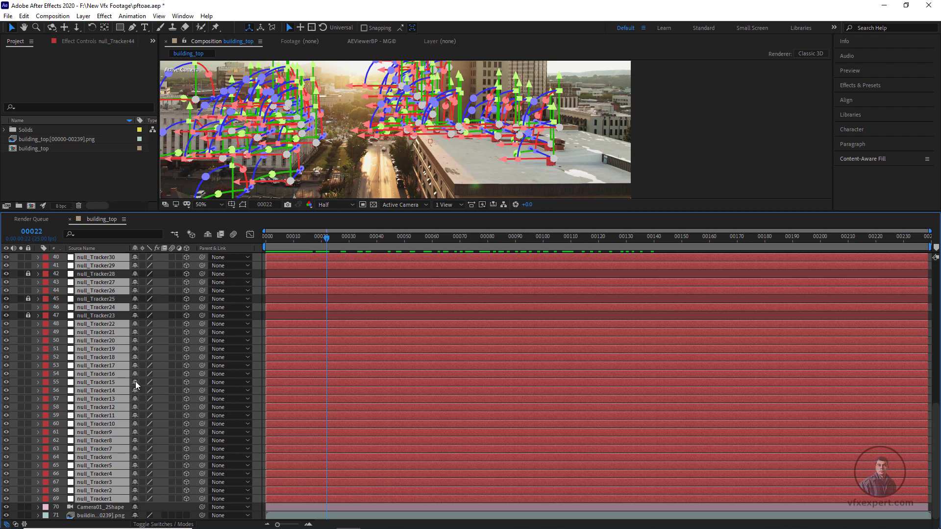
{"action": "left_click", "coordinate": [208, 234]}
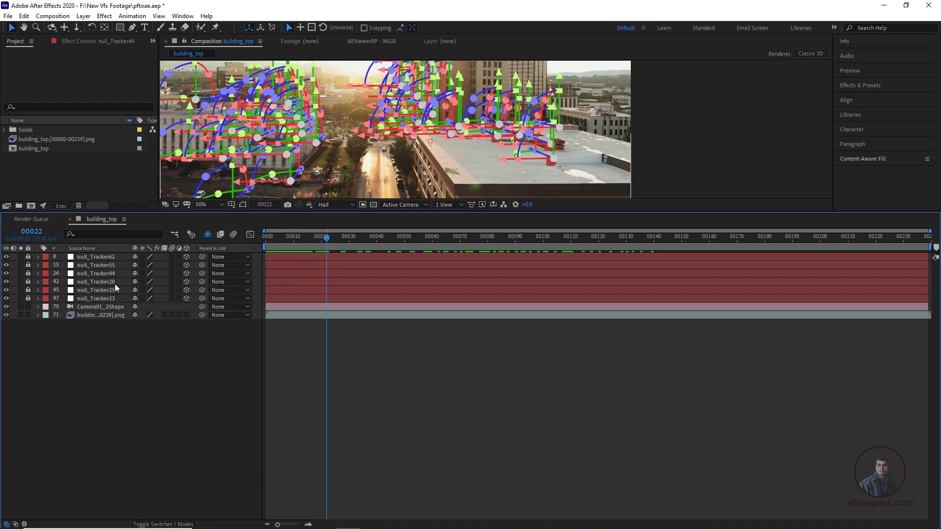
{"action": "left_click", "coordinate": [472, 451]}
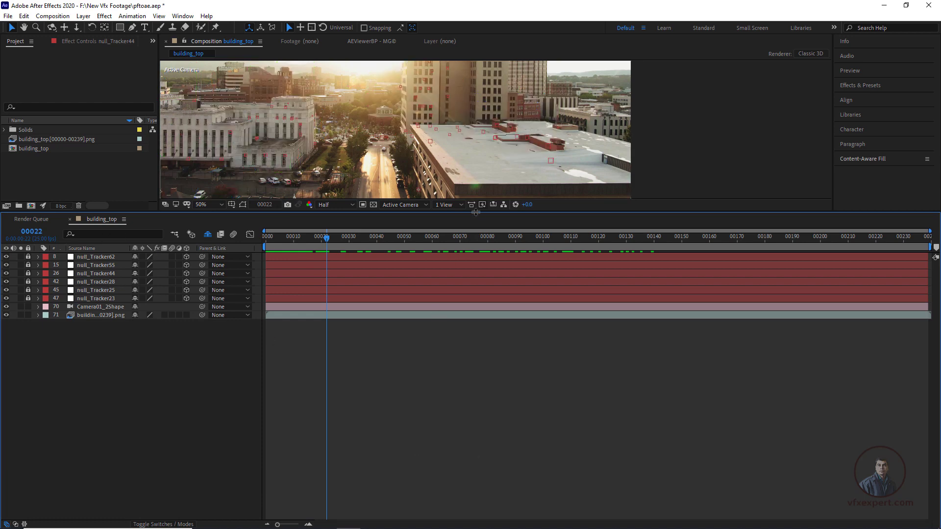
Unlock the six tracker nulls still listed and check where null_Tracker28, null_Tracker23 and null_Tracker25 sit in the enlarged composition view
{"action": "left_click_drag", "start_coordinate": [471, 223], "coordinate": [482, 379]}
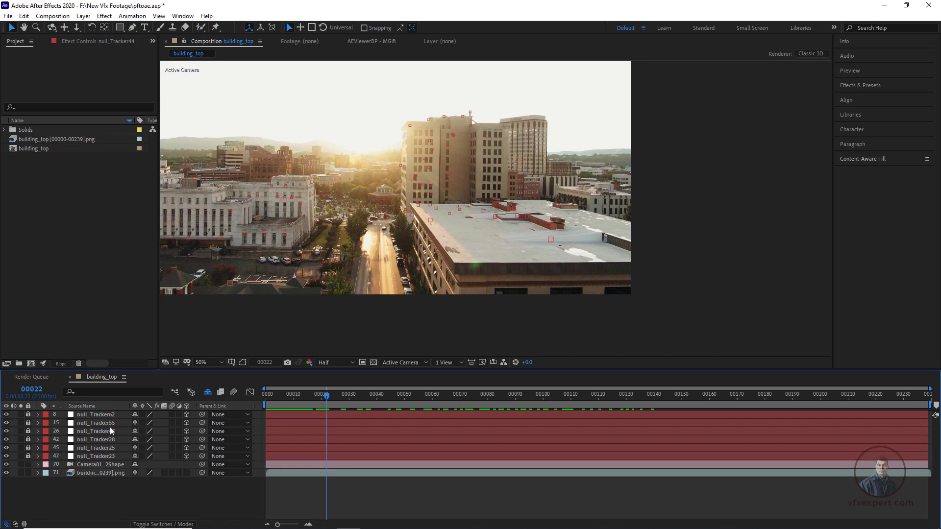
{"action": "left_click_drag", "start_coordinate": [29, 417], "coordinate": [33, 454]}
{"action": "left_click", "coordinate": [101, 439]}
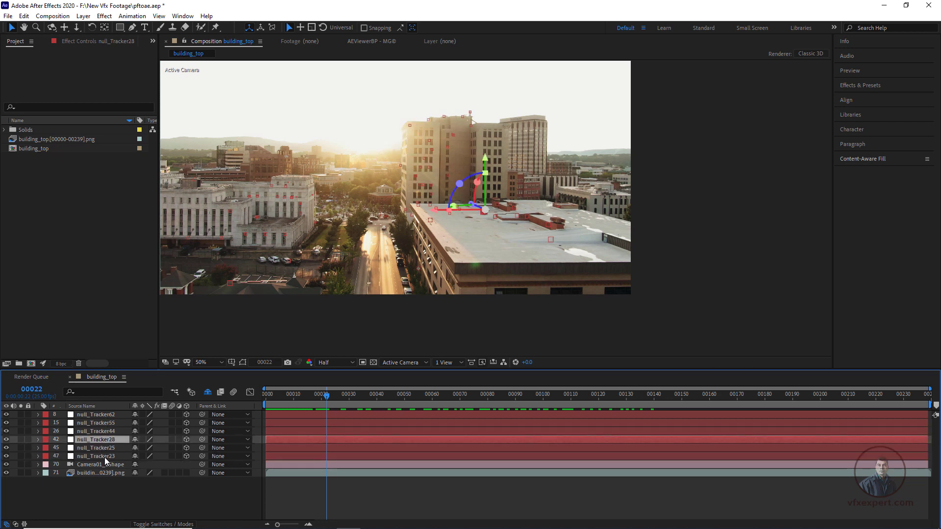
{"action": "left_click", "coordinate": [105, 456]}
{"action": "left_click", "coordinate": [106, 449]}
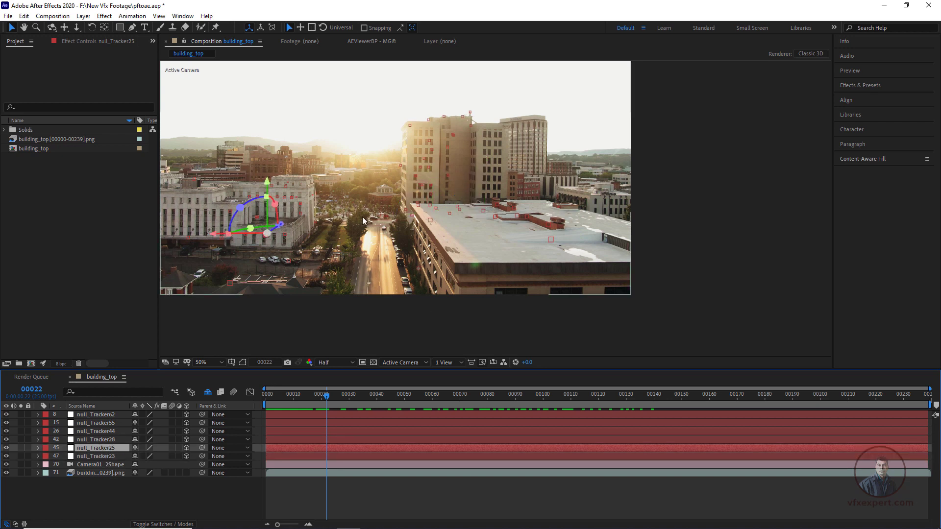
Check the camera and footage layers in turn, deselect everything, and save the project
{"action": "left_click", "coordinate": [116, 464]}
{"action": "left_click", "coordinate": [116, 474]}
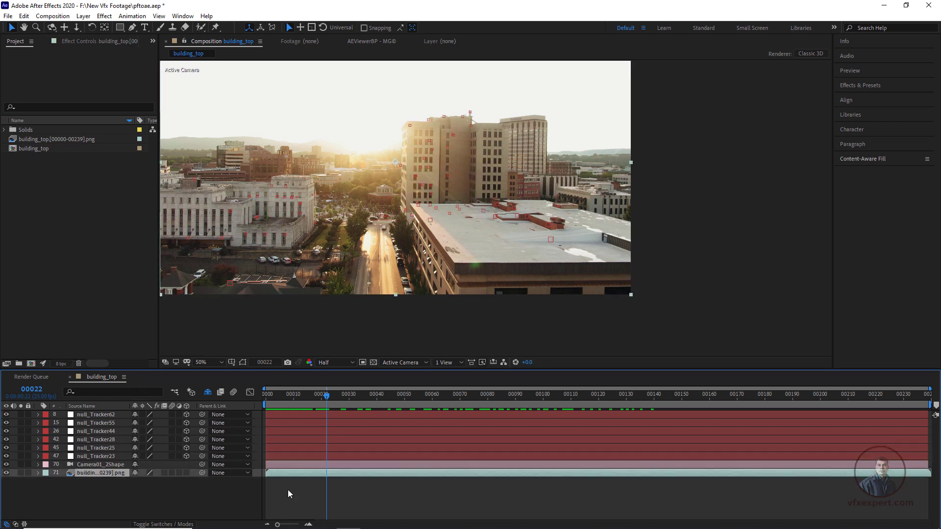
{"action": "left_click", "coordinate": [374, 492]}
{"action": "key", "text": "ctrl+s"}
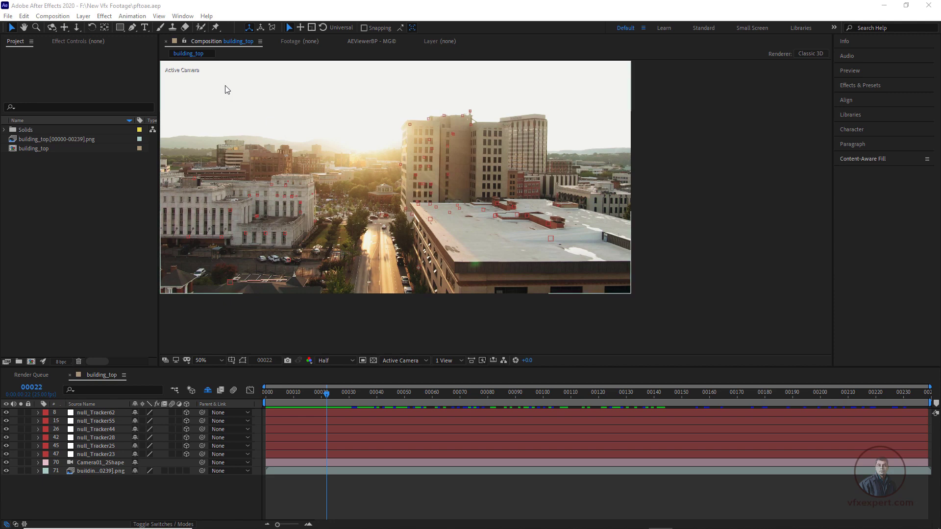
Create a text layer reading AE3D over the street in the middle of the footage
{"action": "left_click", "coordinate": [145, 27]}
{"action": "left_click", "coordinate": [345, 219]}
{"action": "type", "text": "AE3D"}
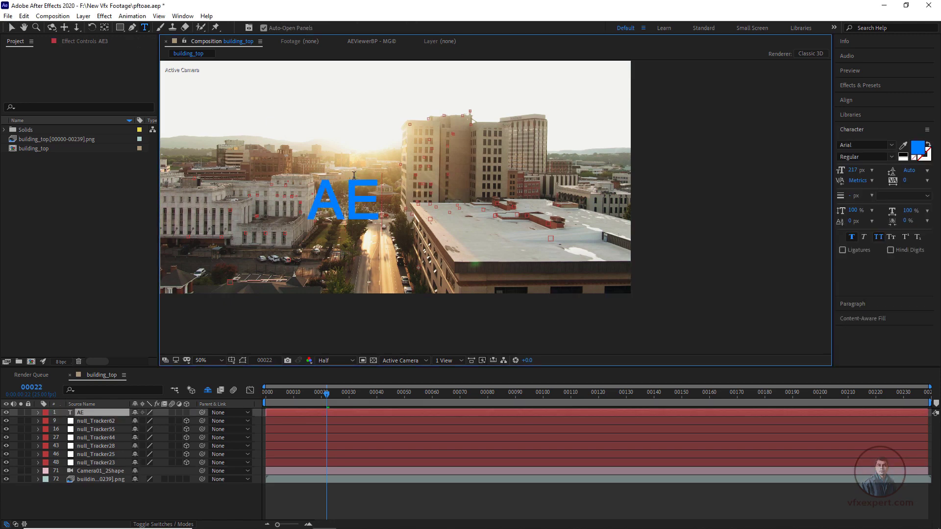
{"action": "key", "text": "Escape"}
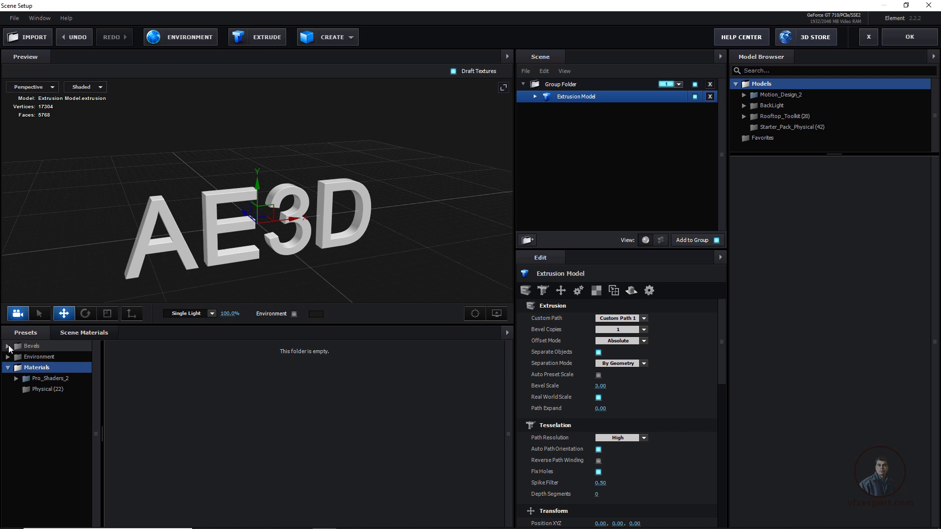
In Element's Scene Setup, give the extruded AE3D text three bevel copies with metal_gold_dark, clean_metal_clean_02 and clean_metal_brushed_clean_02 materials
{"action": "left_click", "coordinate": [49, 356]}
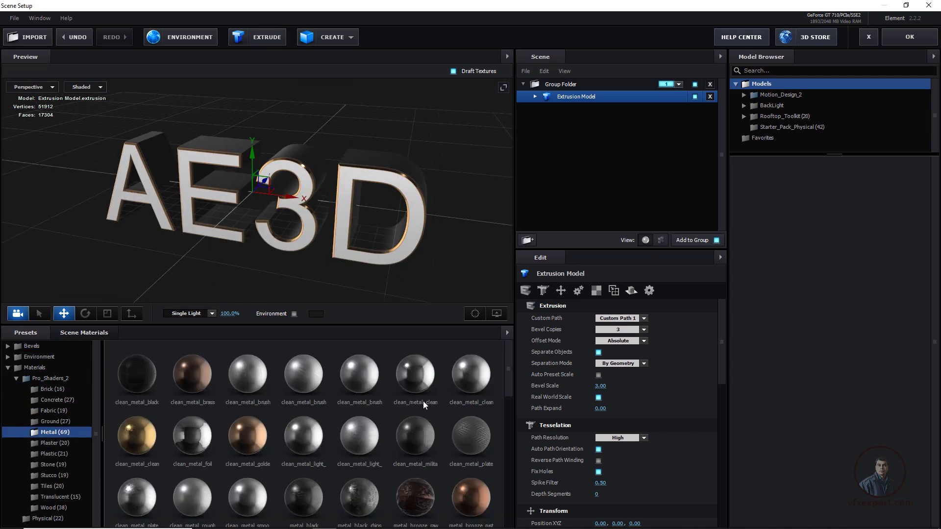
{"action": "scroll", "coordinate": [346, 417], "scroll_direction": "up", "scroll_amount": 1}
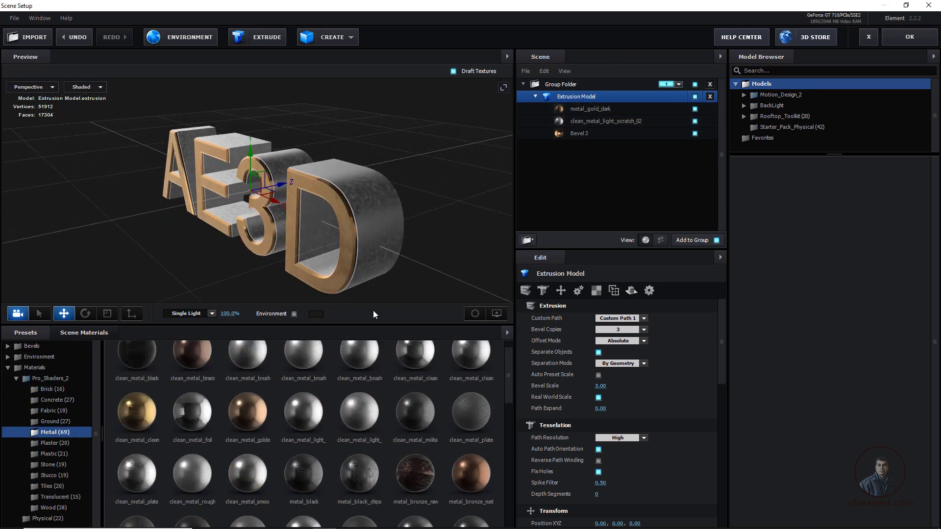
{"action": "left_click", "coordinate": [368, 377]}
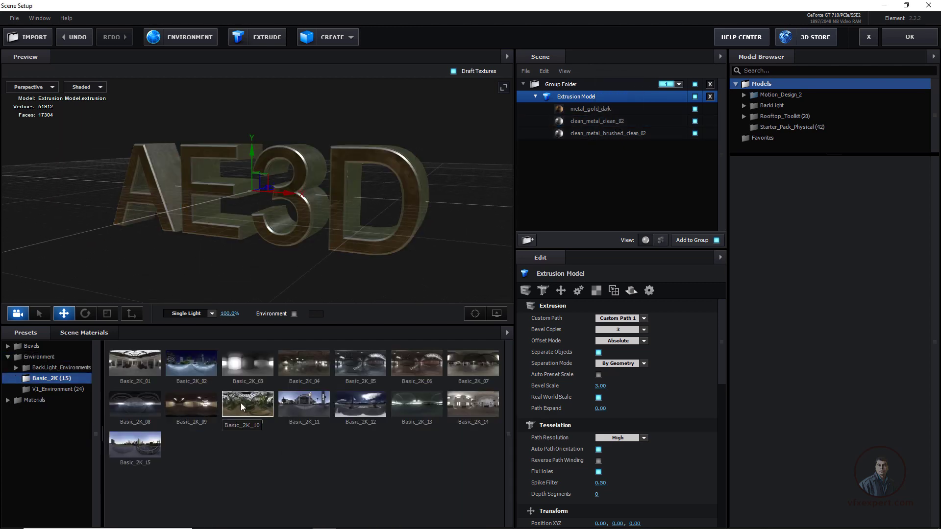
Apply the Basic_2K_14 environment to the scene and inspect its reflections on the AE3D text
{"action": "left_click", "coordinate": [473, 404]}
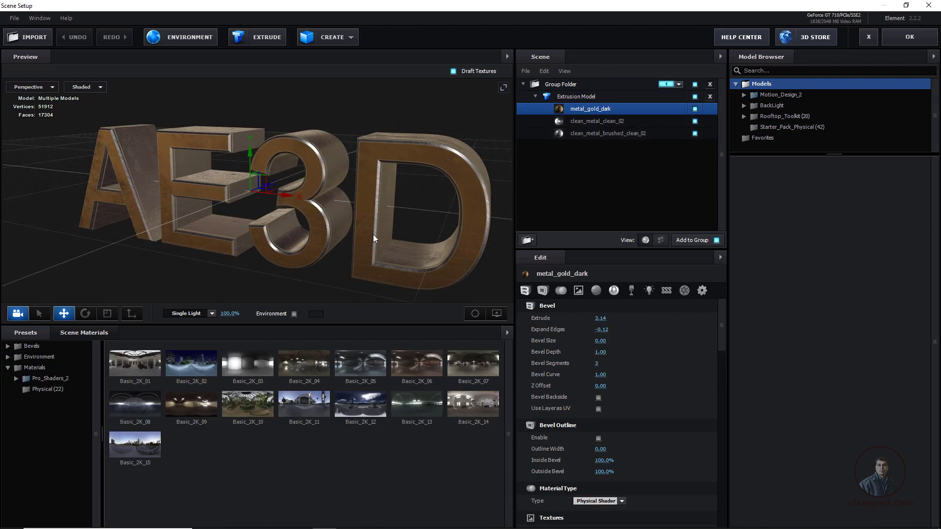
{"action": "left_click_drag", "start_coordinate": [374, 208], "coordinate": [346, 222]}
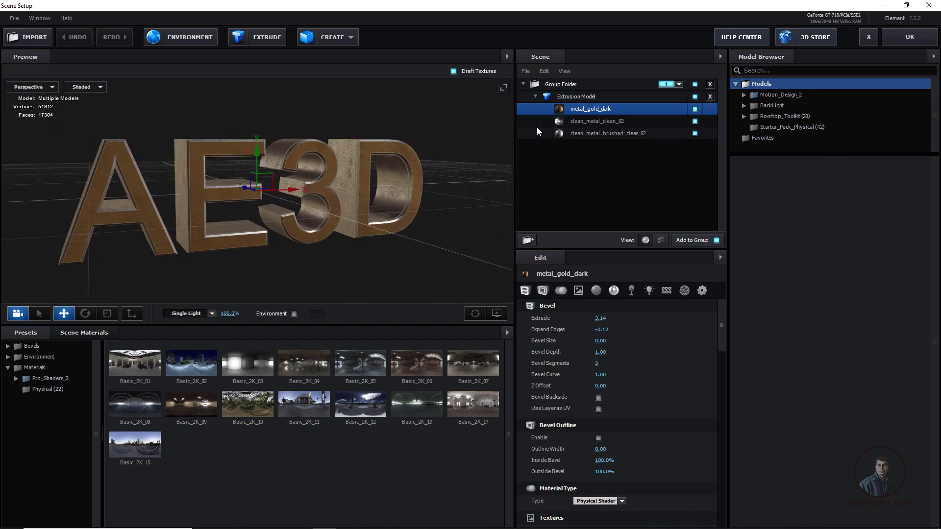
Set the Extrusion Model's transform alignment to Bottom and check the anchor at the base of the text
{"action": "left_click", "coordinate": [534, 96]}
{"action": "left_click", "coordinate": [566, 97]}
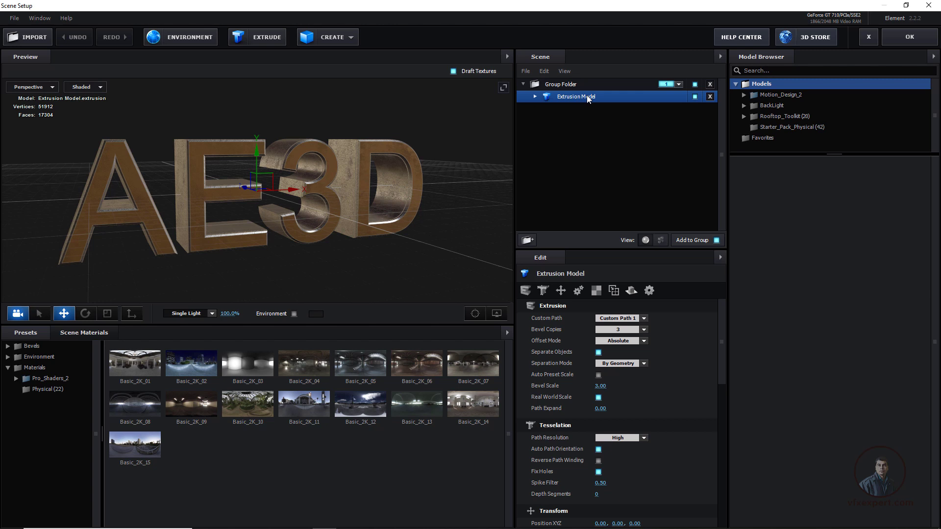
{"action": "scroll", "coordinate": [555, 375], "scroll_direction": "down", "scroll_amount": 5}
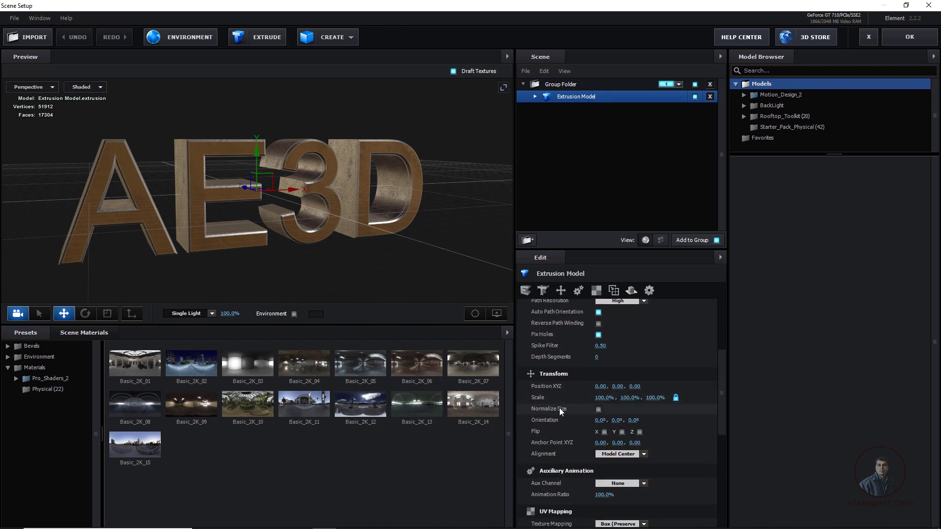
{"action": "left_click", "coordinate": [640, 455]}
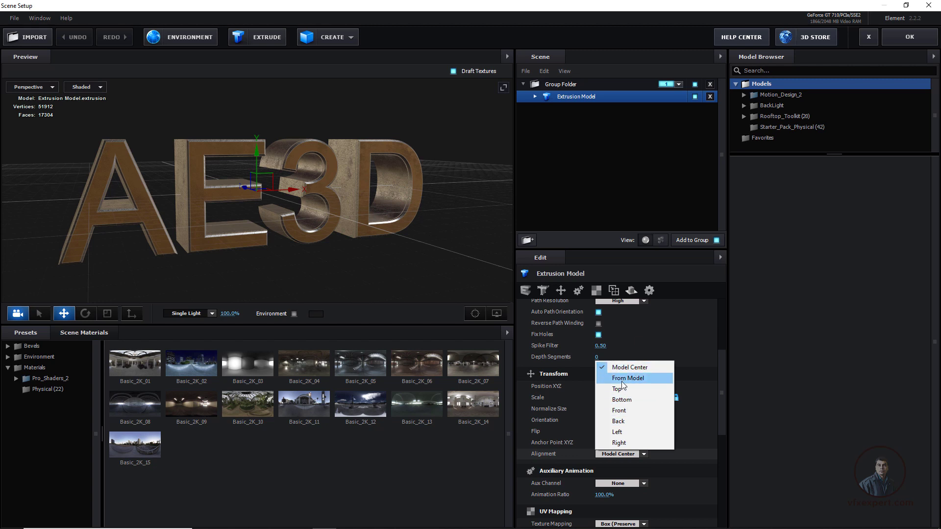
{"action": "left_click", "coordinate": [622, 400]}
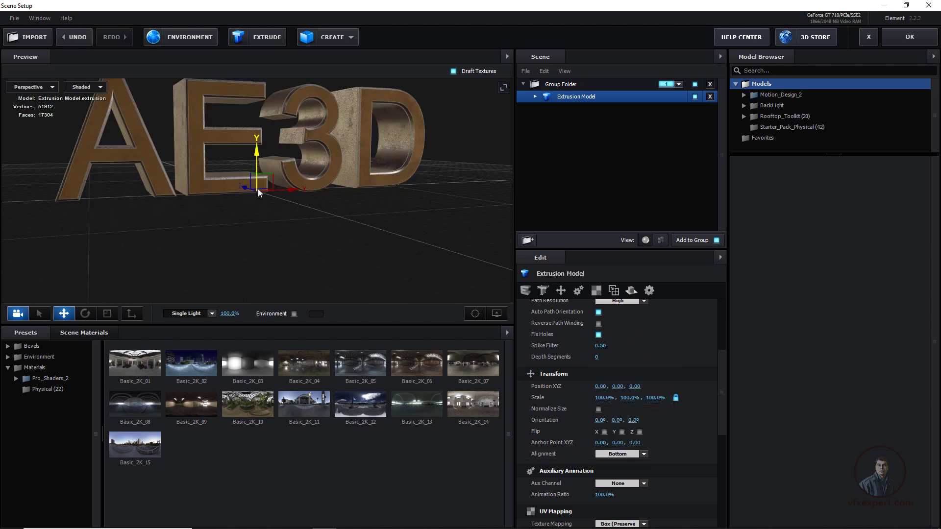
{"action": "left_click_drag", "start_coordinate": [328, 225], "coordinate": [370, 238]}
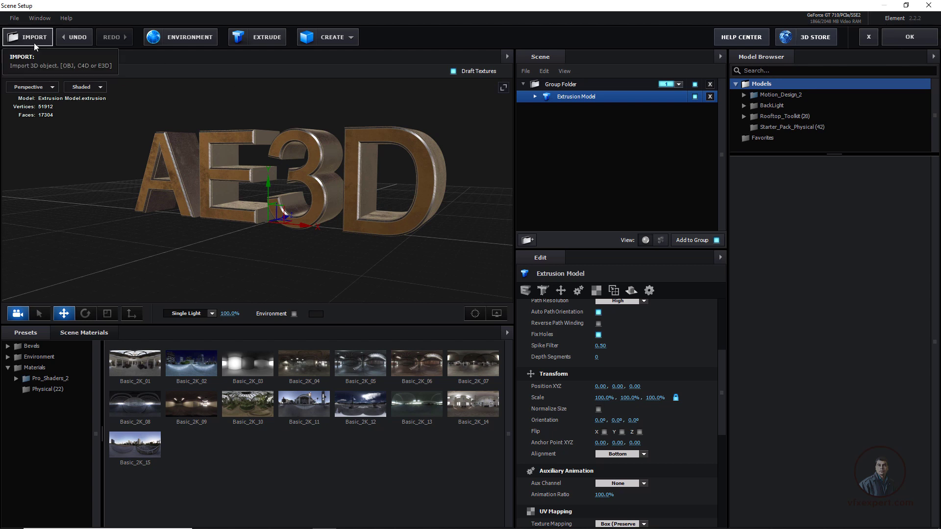
Accept the Element scene and hide the flat AE3D text layer in the building_top composition
{"action": "left_click", "coordinate": [777, 127]}
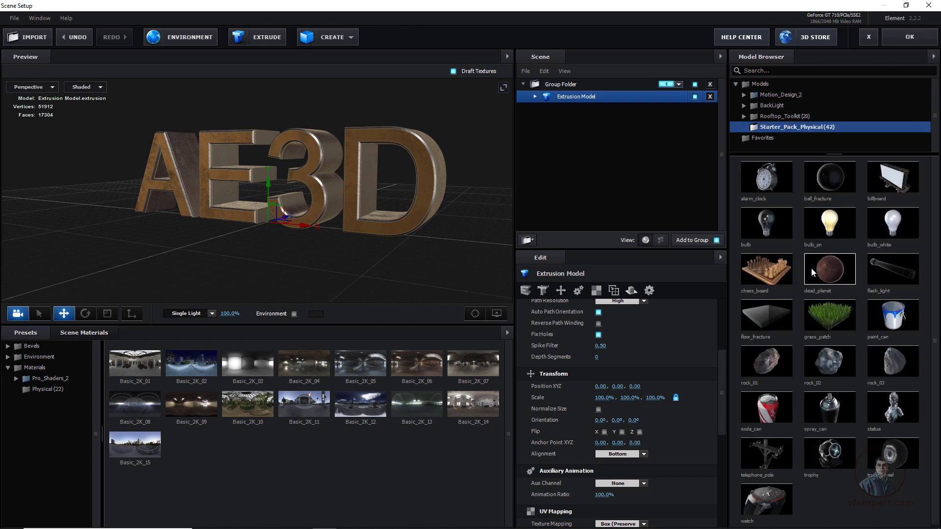
{"action": "left_click", "coordinate": [909, 38]}
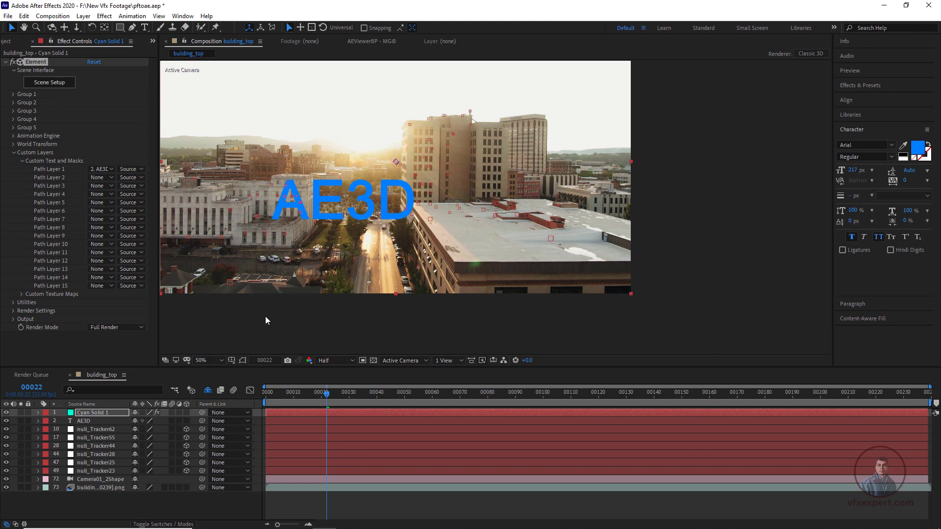
{"action": "left_click", "coordinate": [6, 421]}
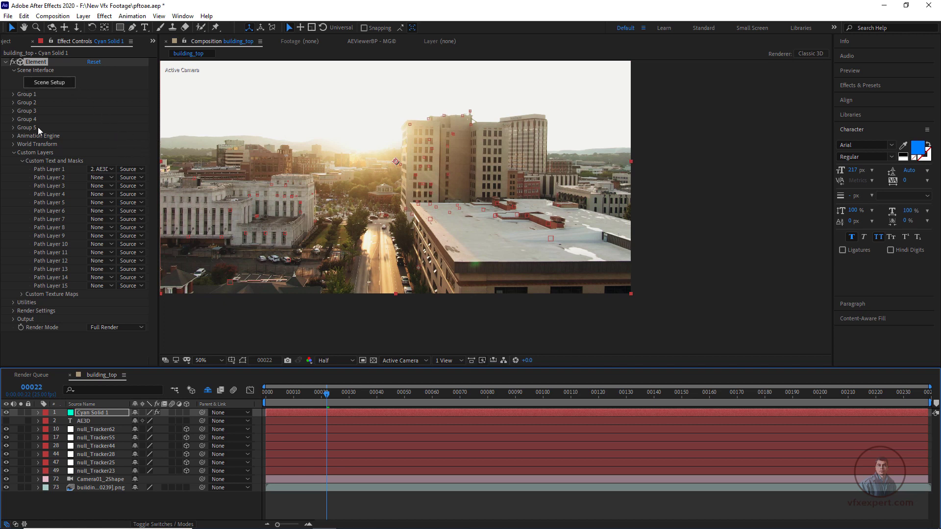
Create a group null for Group 1 of the Element effect on Cyan Solid 1
{"action": "left_click", "coordinate": [12, 95]}
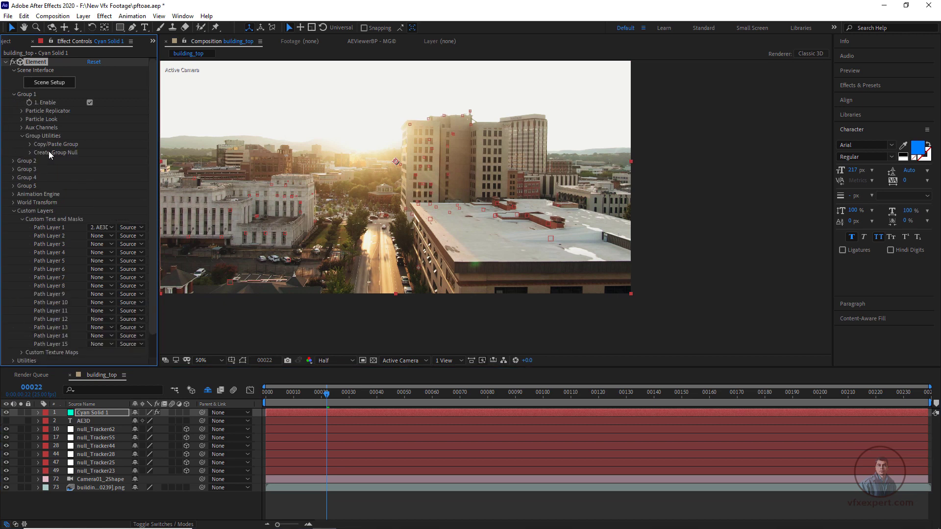
{"action": "left_click", "coordinate": [30, 153]}
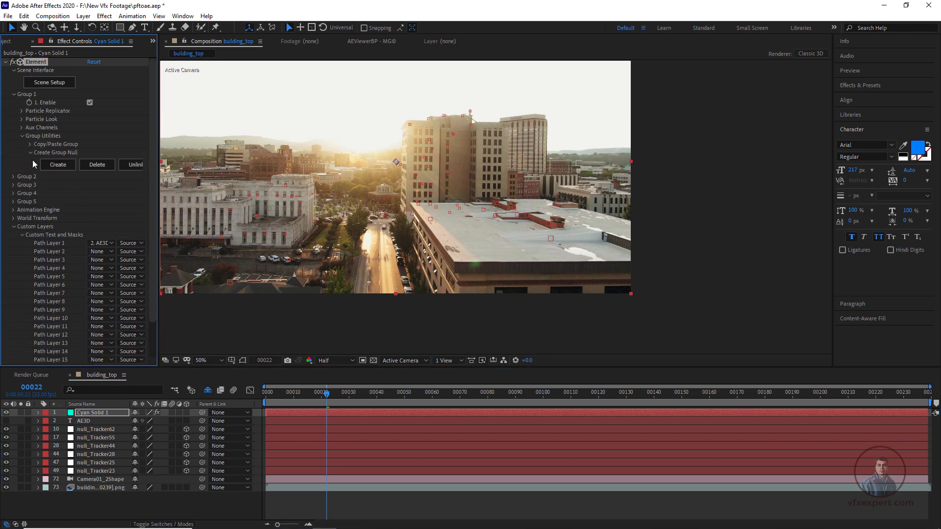
{"action": "left_click", "coordinate": [61, 167]}
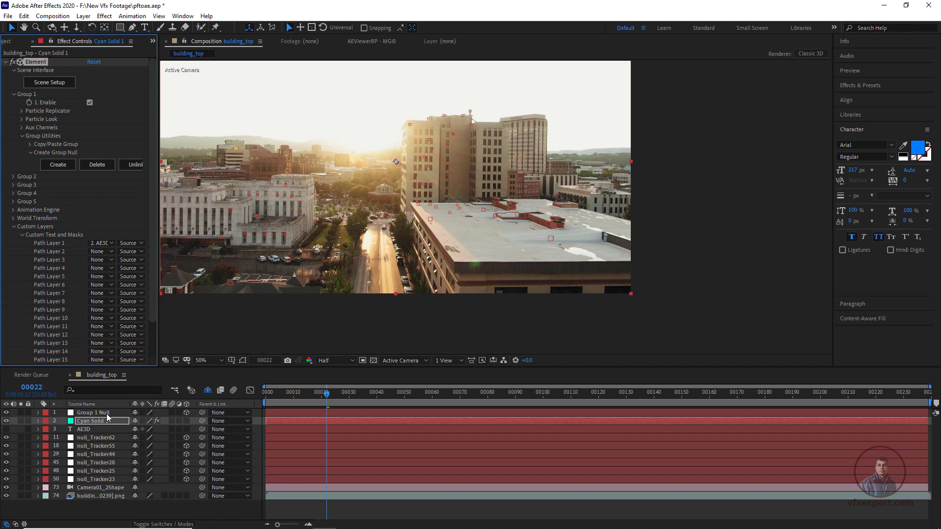
Check where the tracker nulls sit in the footage and parent Group 1 Null to null_Tracker23 at the roof corner
{"action": "left_click", "coordinate": [111, 479]}
{"action": "left_click", "coordinate": [110, 469]}
{"action": "left_click", "coordinate": [107, 454]}
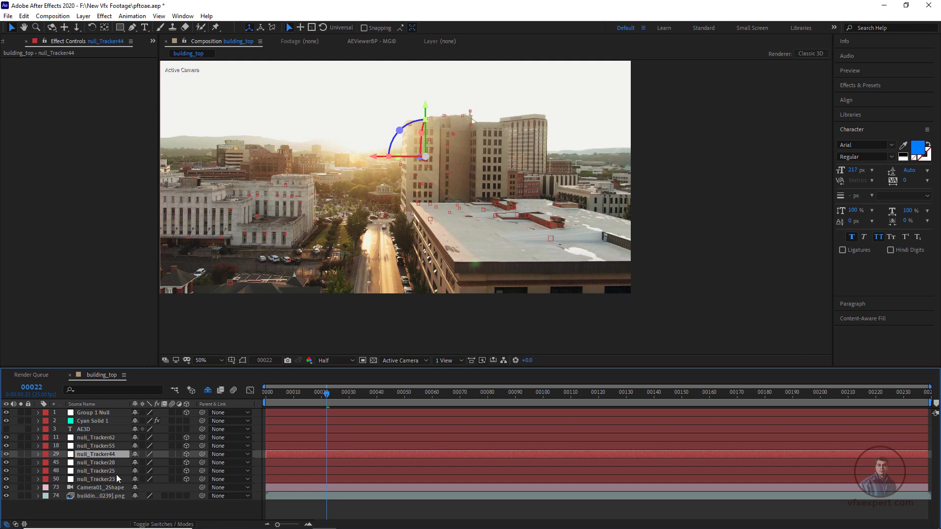
{"action": "left_click", "coordinate": [109, 478]}
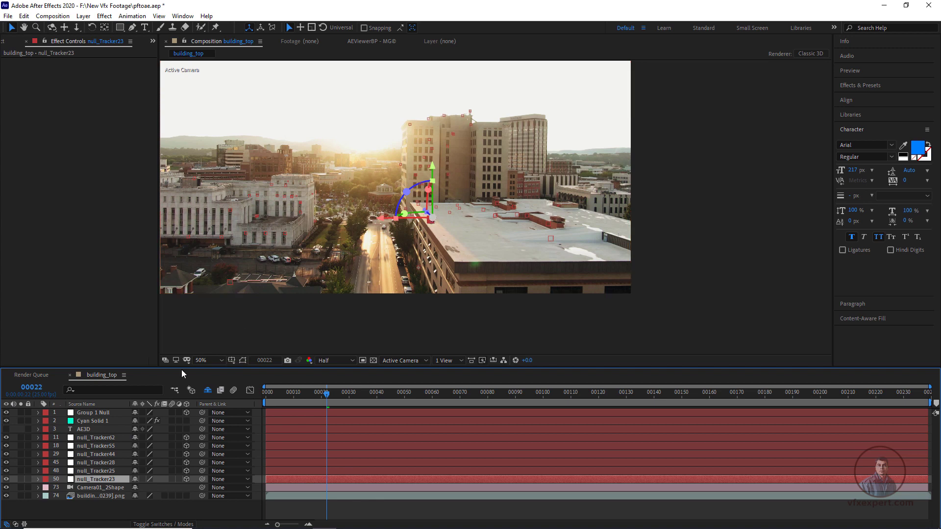
{"action": "left_click", "coordinate": [100, 414]}
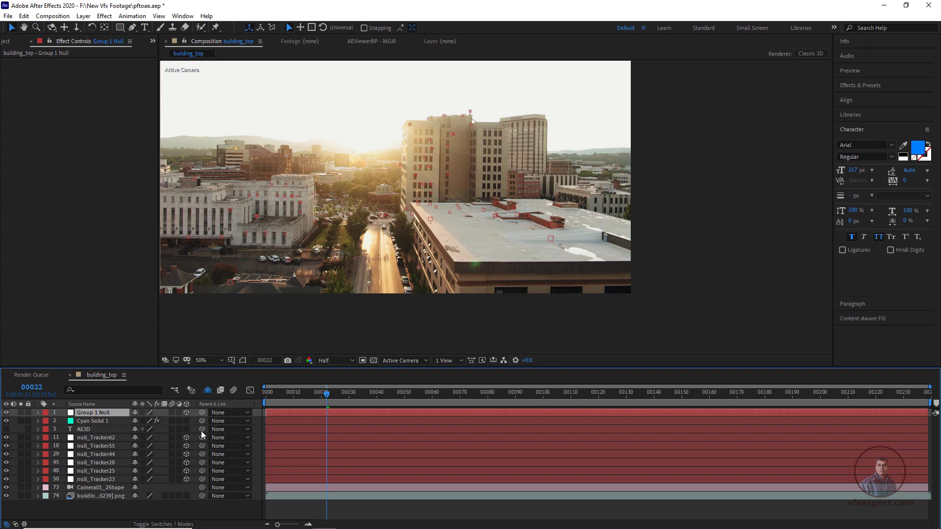
{"action": "left_click_drag", "start_coordinate": [201, 414], "coordinate": [102, 479]}
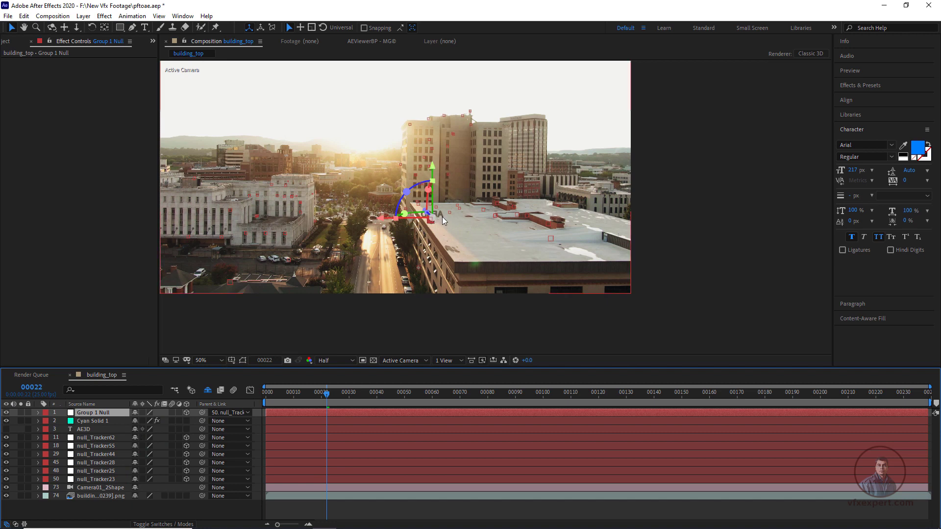
Enlarge the 3D text by setting Group 1's Particle Size to 46.40 in the Element effect
{"action": "left_click", "coordinate": [94, 420]}
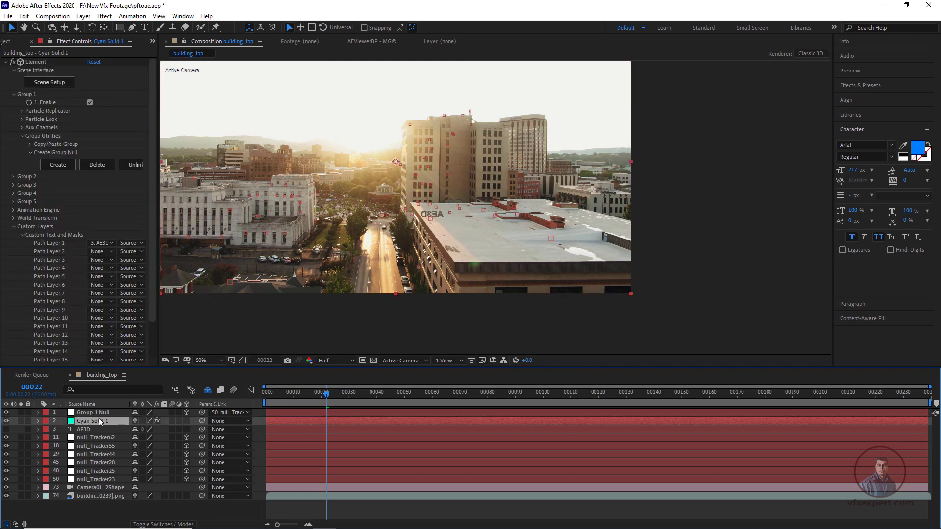
{"action": "left_click", "coordinate": [21, 120]}
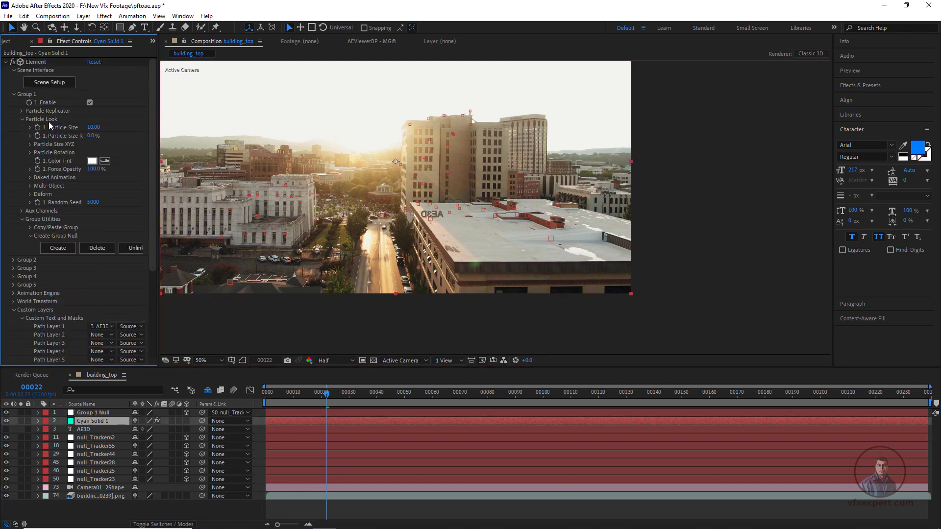
{"action": "left_click_drag", "start_coordinate": [93, 130], "coordinate": [261, 118]}
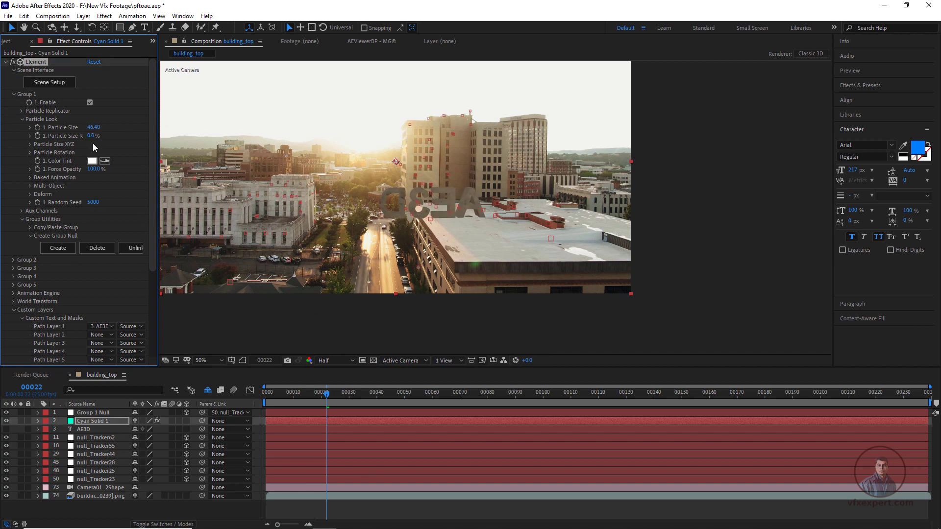
Set Group 1 Null's Y Rotation to -92° to align the AE3D text with the roof edge
{"action": "left_click", "coordinate": [93, 413]}
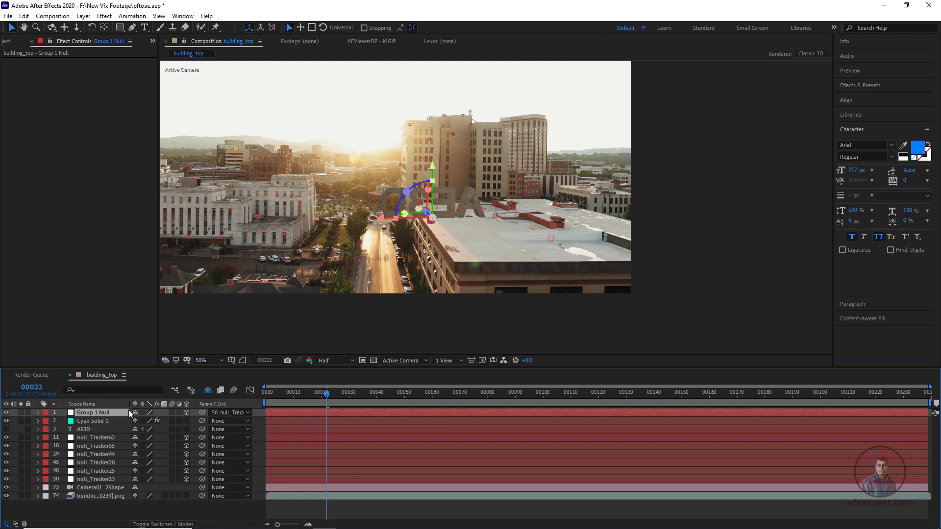
{"action": "key", "text": "r"}
{"action": "left_click_drag", "start_coordinate": [147, 441], "coordinate": [88, 423]}
Scrub and play the composition from frame 0 to check how the AE3D text tracks with the rooftop
{"action": "left_click_drag", "start_coordinate": [325, 393], "coordinate": [550, 389]}
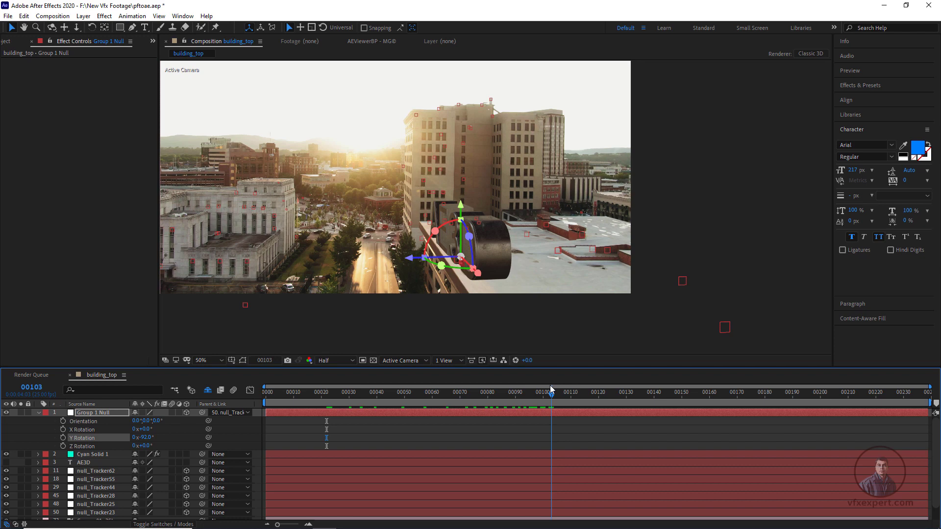
{"action": "left_click", "coordinate": [499, 319]}
{"action": "key", "text": "period"}
{"action": "left_click_drag", "start_coordinate": [455, 297], "coordinate": [555, 315]}
{"action": "key", "text": "comma"}
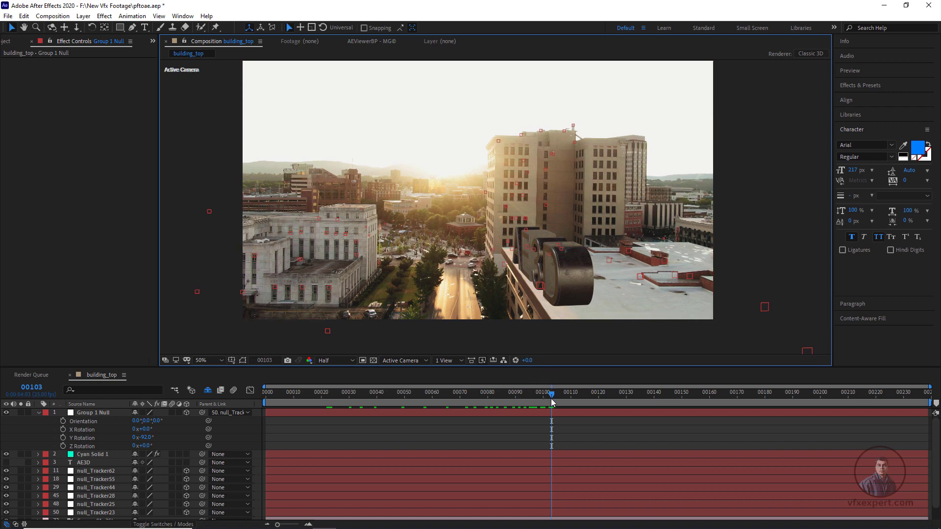
{"action": "left_click_drag", "start_coordinate": [551, 399], "coordinate": [265, 416]}
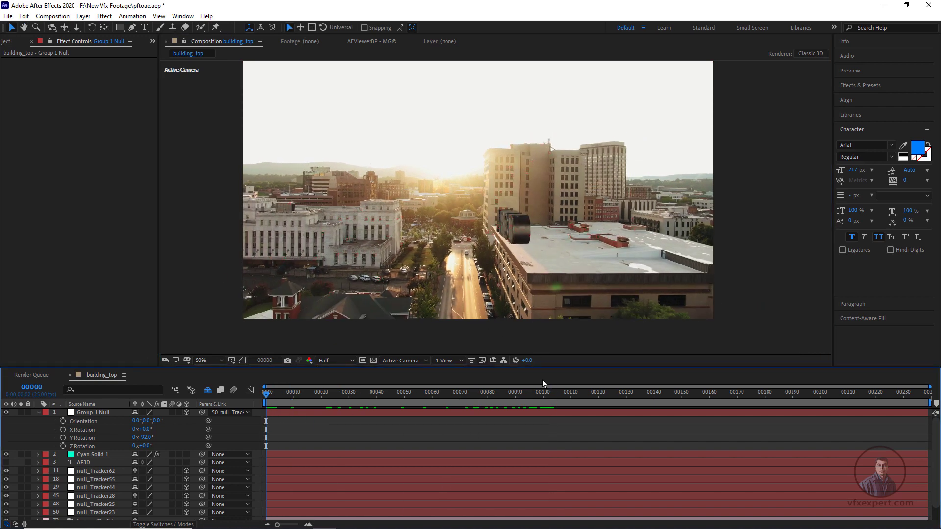
{"action": "key", "text": "space"}
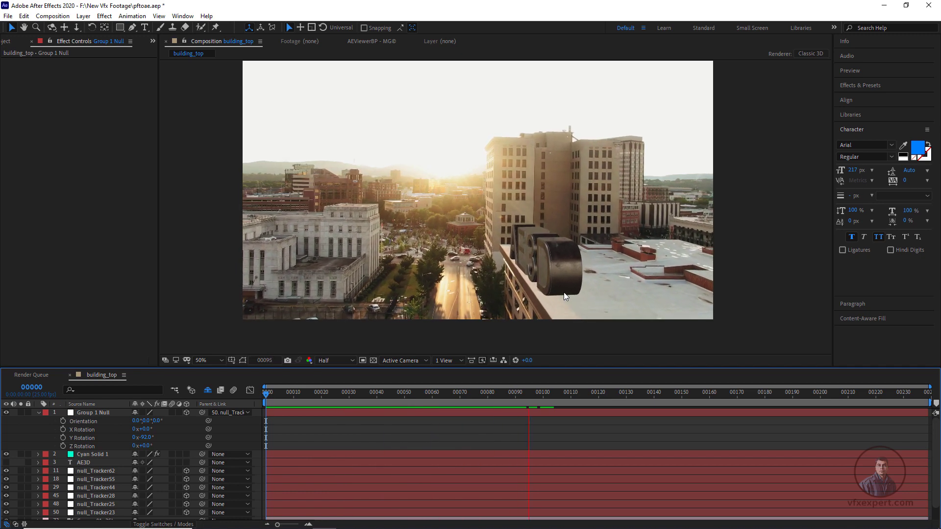
{"action": "left_click_drag", "start_coordinate": [503, 402], "coordinate": [591, 405]}
{"action": "left_click", "coordinate": [39, 413]}
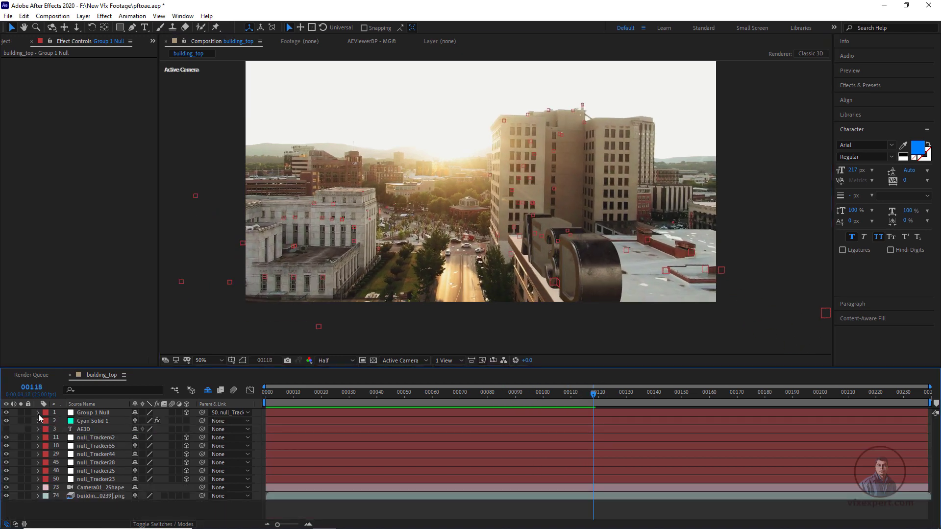
Add a white point light parented to null_Tracker23 and shift it along X toward the street side of the text
{"action": "right_click", "coordinate": [98, 503]}
{"action": "mouse_move", "coordinate": [142, 401]}
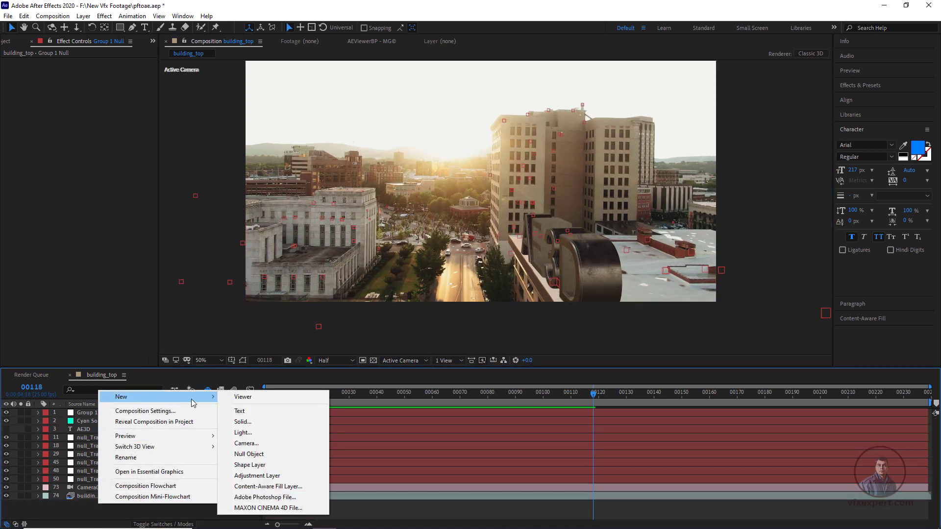
{"action": "left_click", "coordinate": [246, 433]}
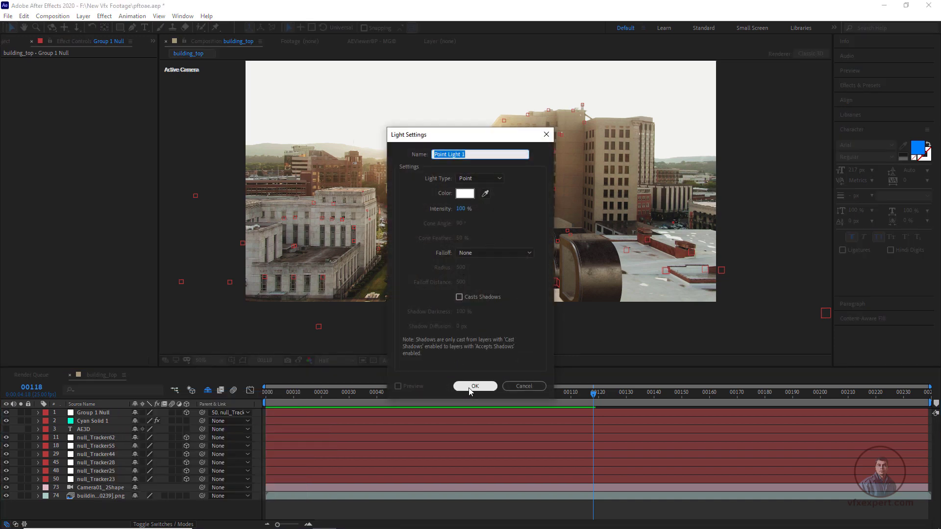
{"action": "left_click", "coordinate": [473, 386]}
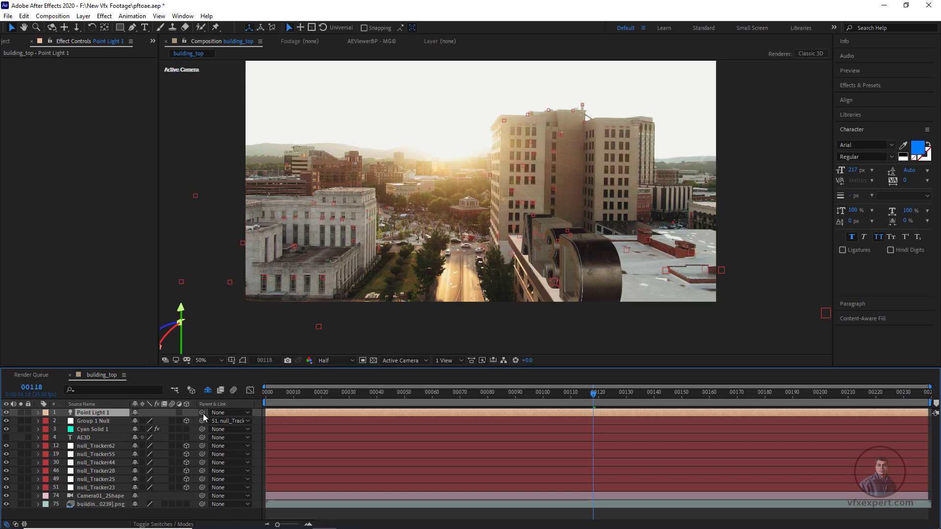
{"action": "left_click_drag", "start_coordinate": [203, 413], "coordinate": [113, 490]}
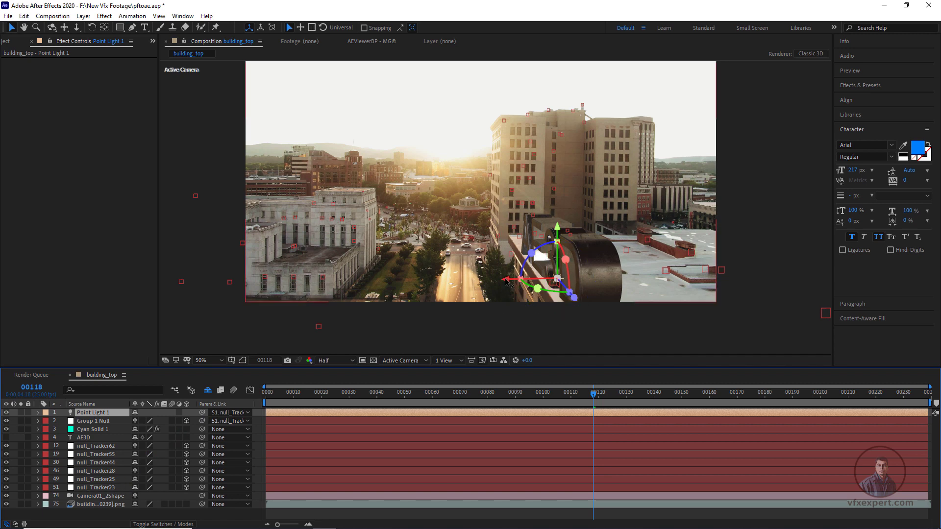
{"action": "left_click_drag", "start_coordinate": [506, 281], "coordinate": [431, 291]}
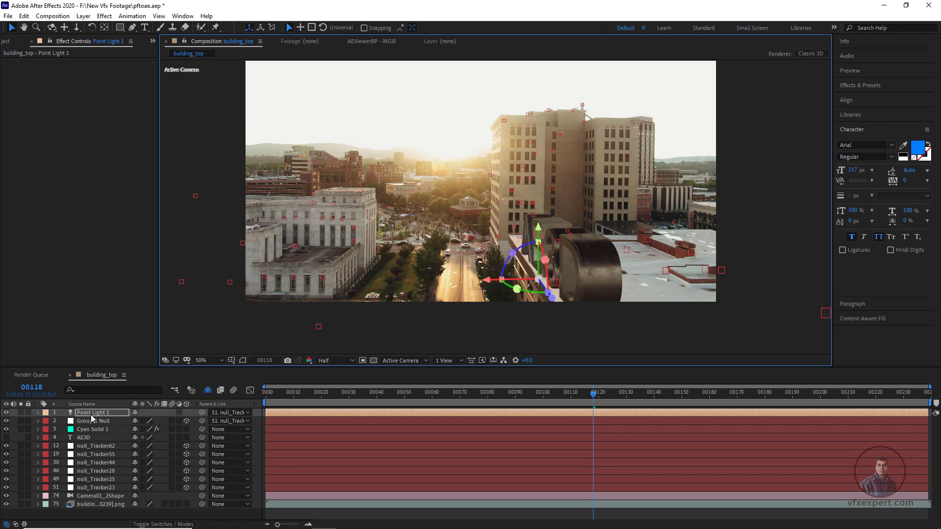
Set the intensity of Point Light 1 to 680%
{"action": "left_click", "coordinate": [38, 413]}
{"action": "left_click", "coordinate": [46, 429]}
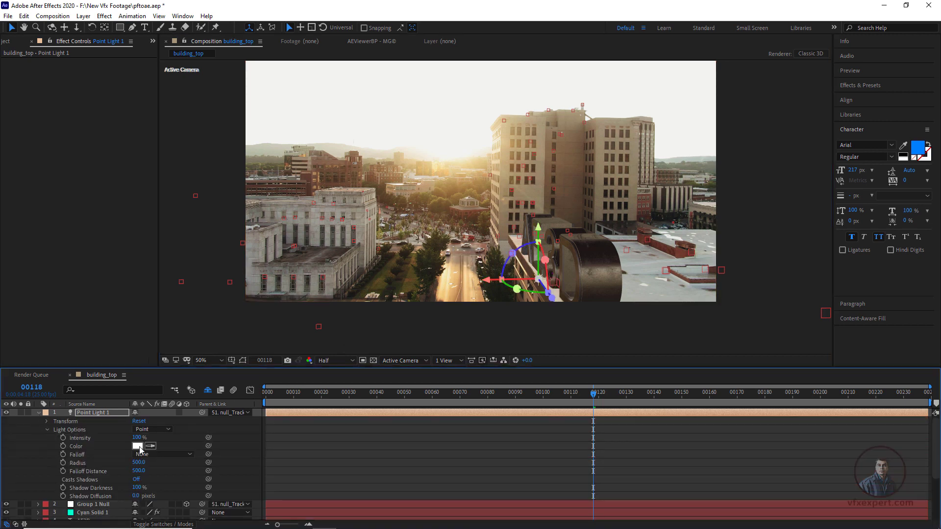
{"action": "left_click", "coordinate": [517, 240]}
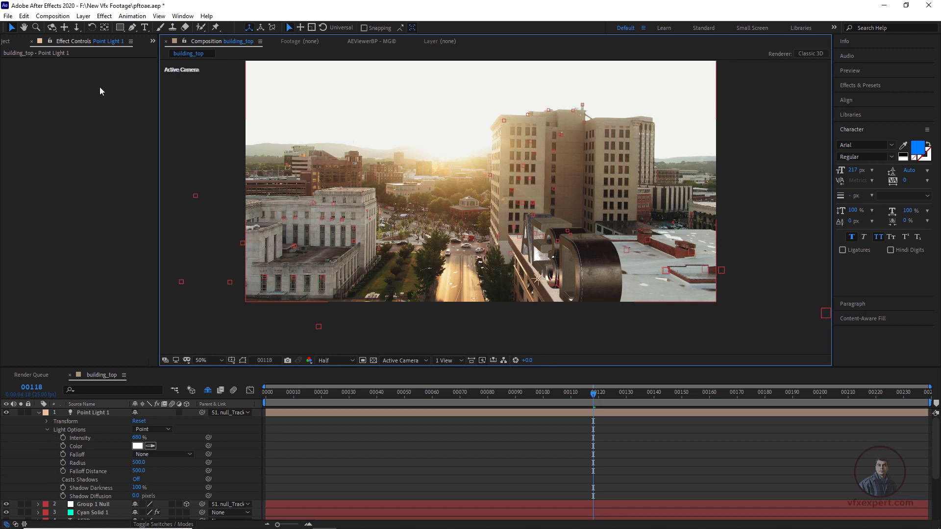
Save the project under the new name pftoae_02 in the New Vfx Footage folder
{"action": "left_click", "coordinate": [8, 16]}
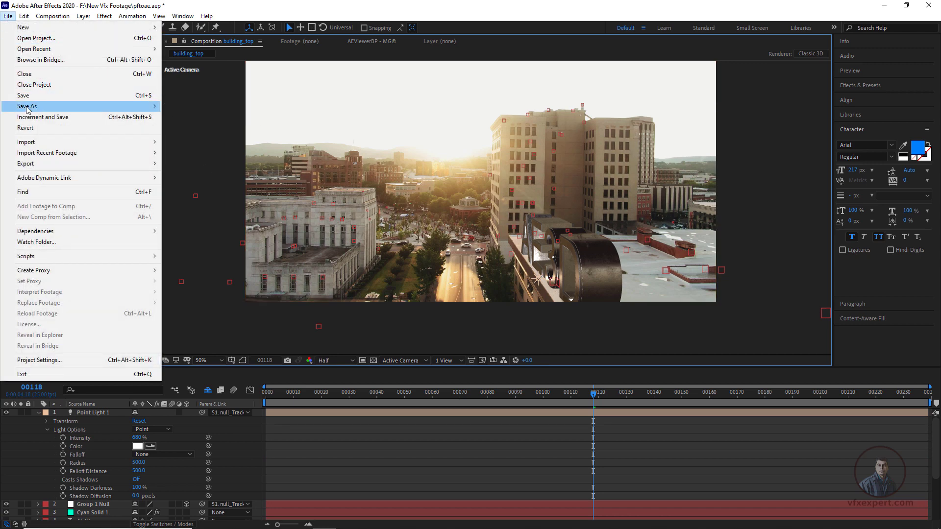
{"action": "mouse_move", "coordinate": [73, 106]}
{"action": "left_click", "coordinate": [253, 106]}
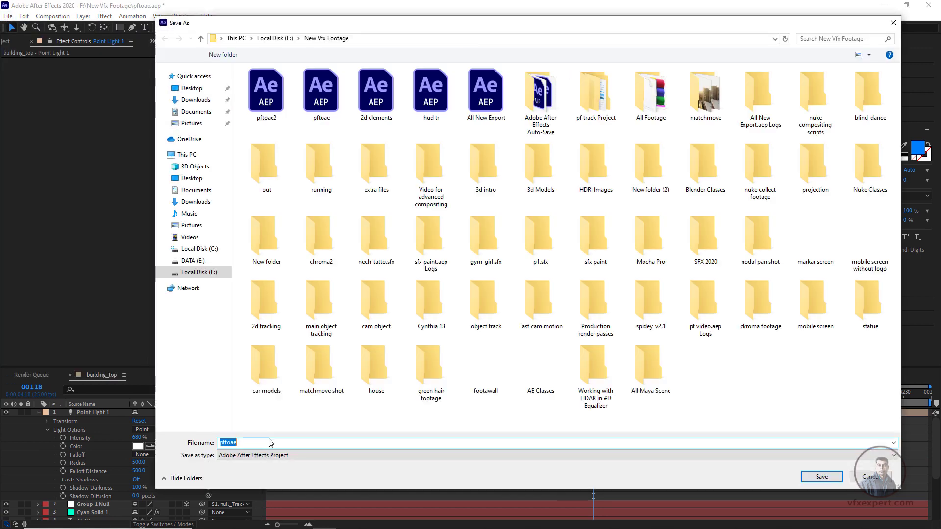
{"action": "left_click", "coordinate": [243, 443]}
{"action": "type", "text": "_02"}
{"action": "key", "text": "Return"}
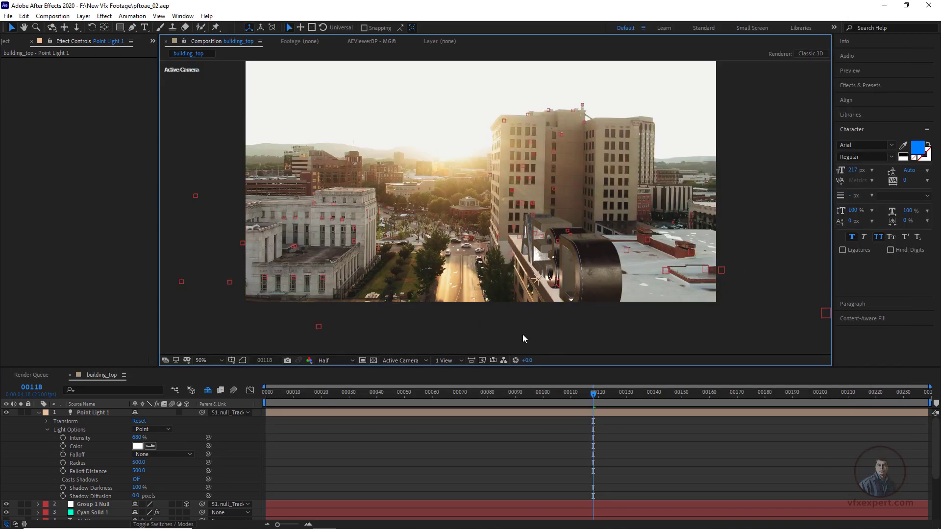
Duplicate Point Light 1, raise the copy above the AE3D text and shift it along X toward the street
{"action": "scroll", "coordinate": [460, 240], "scroll_direction": "up", "scroll_amount": 1}
{"action": "left_click_drag", "start_coordinate": [553, 250], "coordinate": [554, 201]}
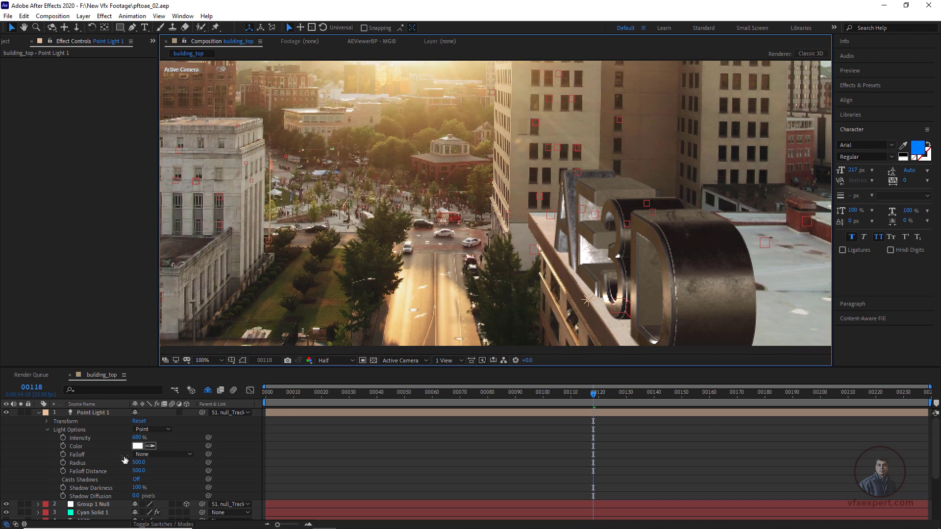
{"action": "left_click", "coordinate": [97, 415]}
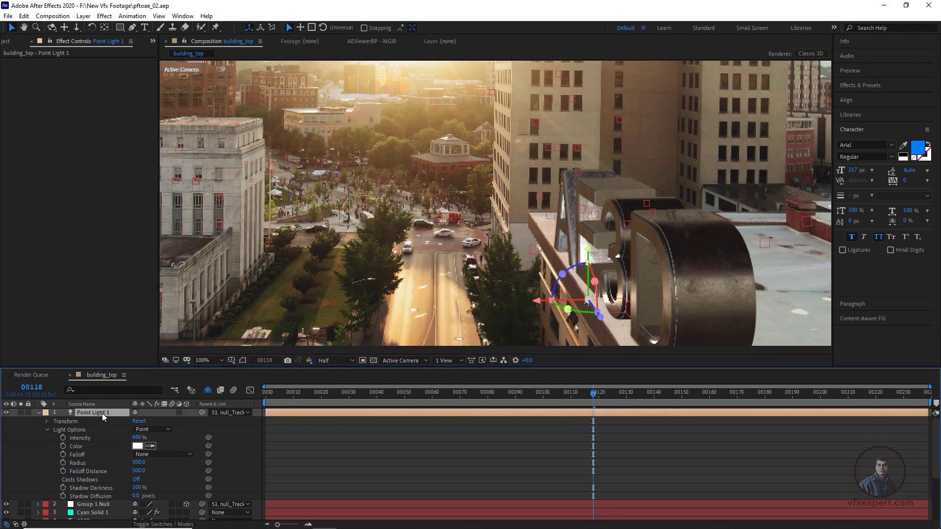
{"action": "key", "text": "ctrl+d"}
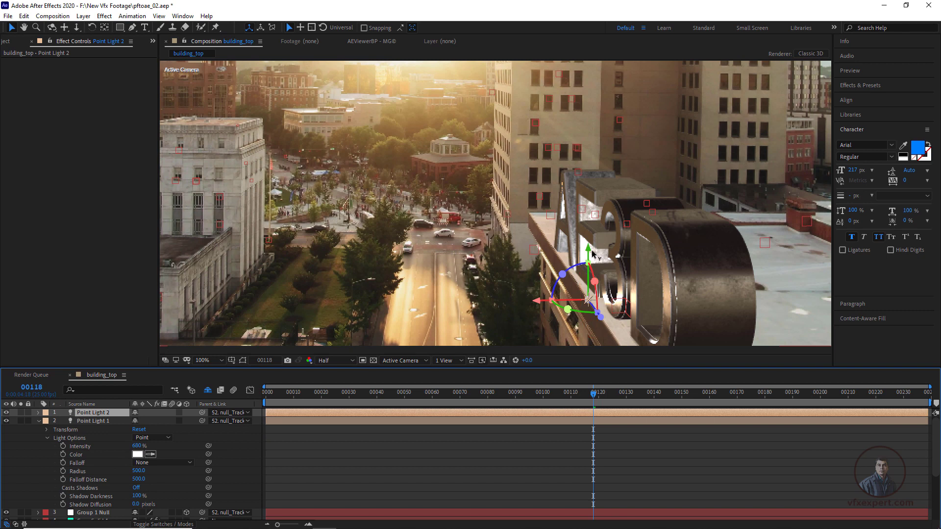
{"action": "left_click_drag", "start_coordinate": [593, 254], "coordinate": [597, 98]}
{"action": "left_click_drag", "start_coordinate": [537, 184], "coordinate": [411, 235]}
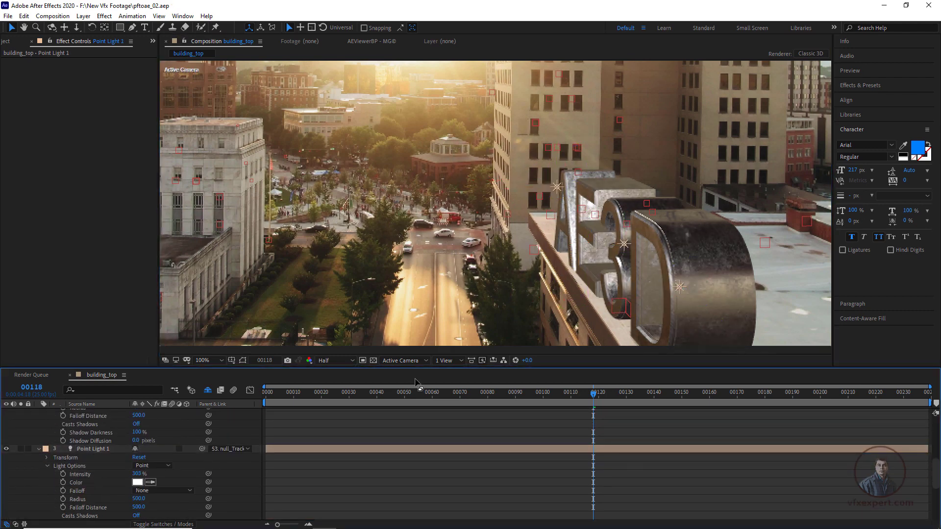
Play the composition from the first frame to review the lit AE3D text on the rooftop
{"action": "left_click_drag", "start_coordinate": [343, 395], "coordinate": [243, 409]}
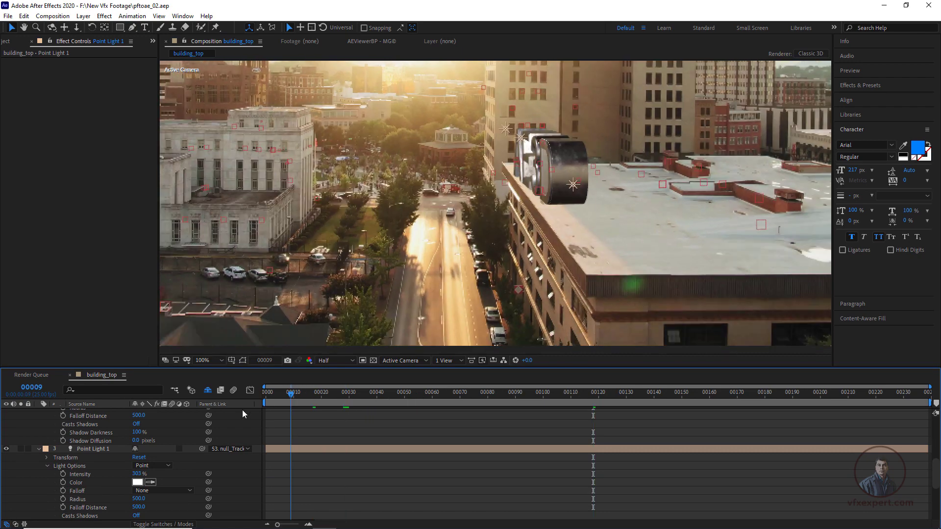
{"action": "key", "text": "space"}
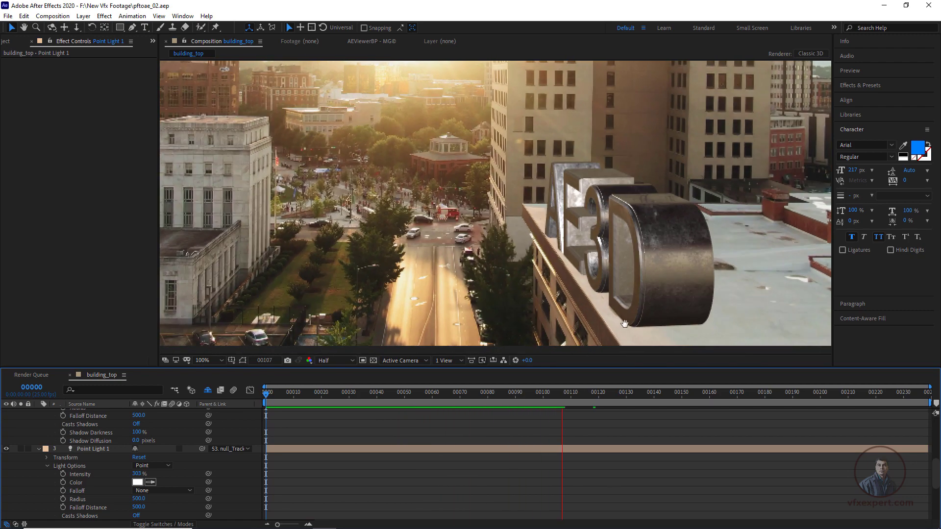
Set the composition's preview resolution to Full and play it from the first frame
{"action": "key", "text": "space"}
{"action": "left_click", "coordinate": [349, 359]}
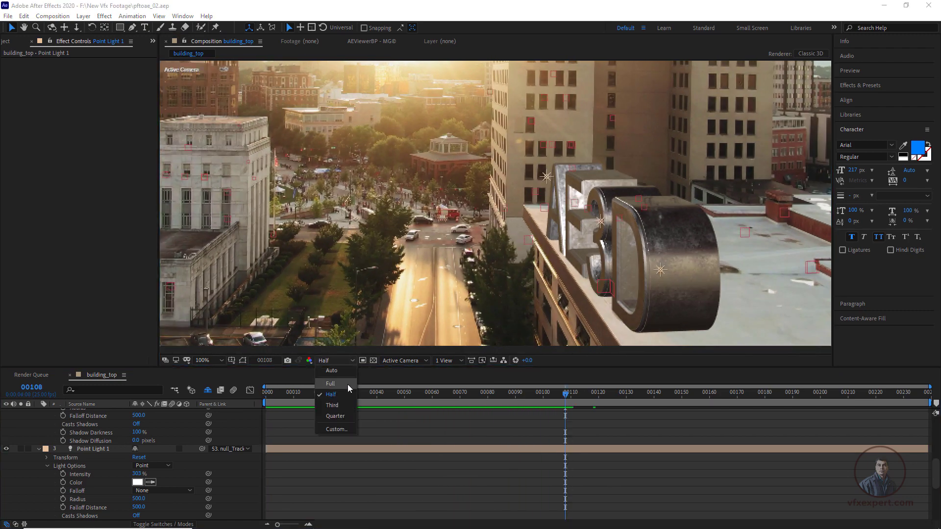
{"action": "left_click", "coordinate": [342, 385]}
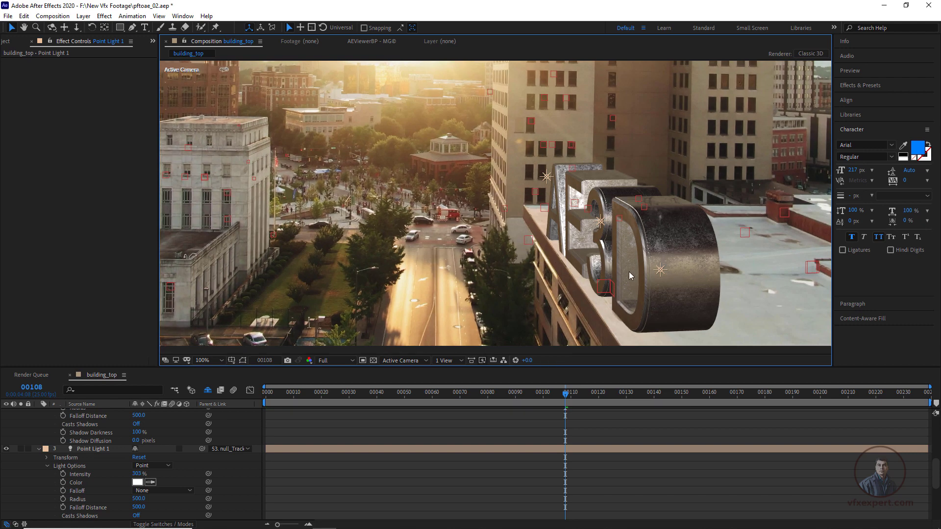
{"action": "left_click_drag", "start_coordinate": [274, 393], "coordinate": [262, 396]}
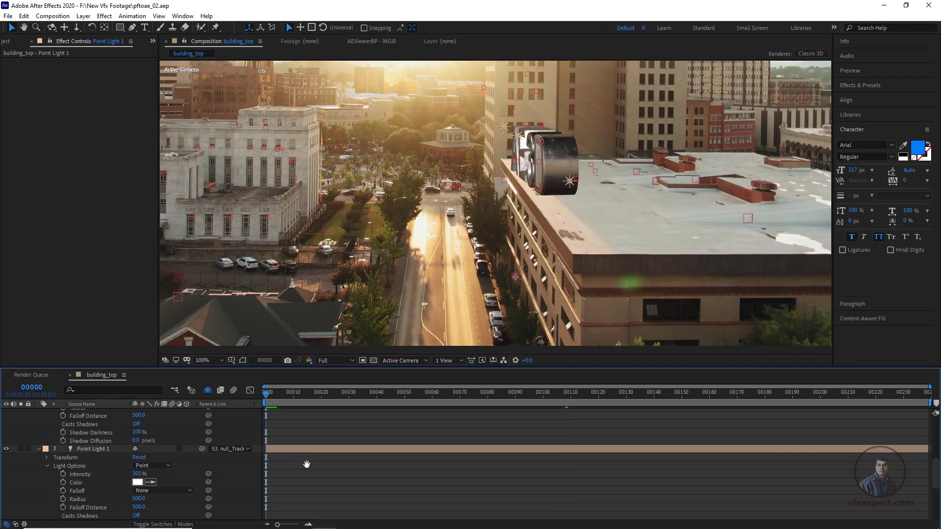
{"action": "key", "text": "space"}
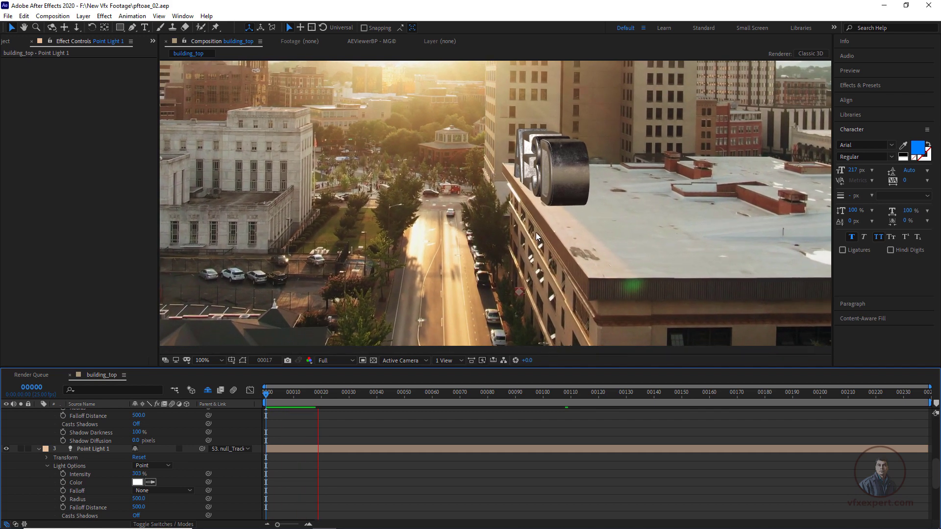
{"action": "key", "text": "space"}
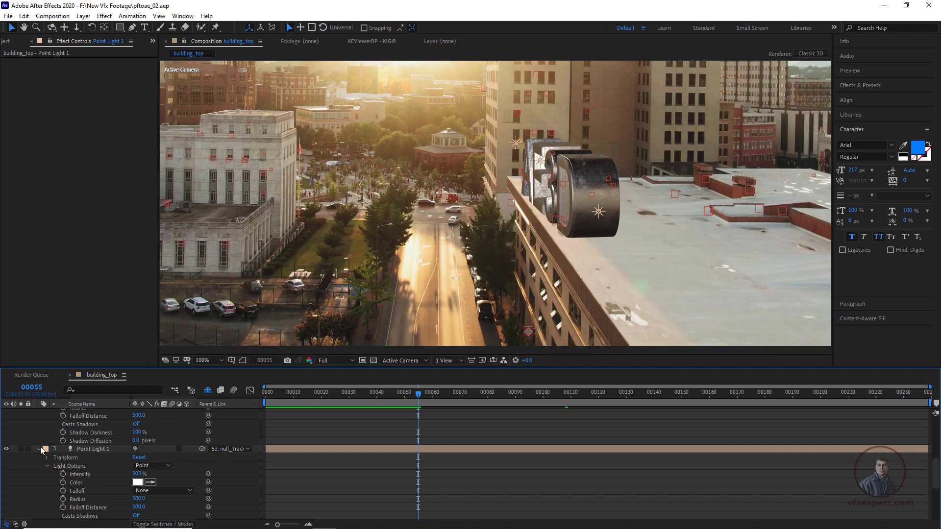
Collapse the three point light layers and open the Element scene setup of Cyan Solid 1
{"action": "scroll", "coordinate": [37, 427], "scroll_direction": "up", "scroll_amount": 4}
{"action": "scroll", "coordinate": [53, 423], "scroll_direction": "up", "scroll_amount": 3}
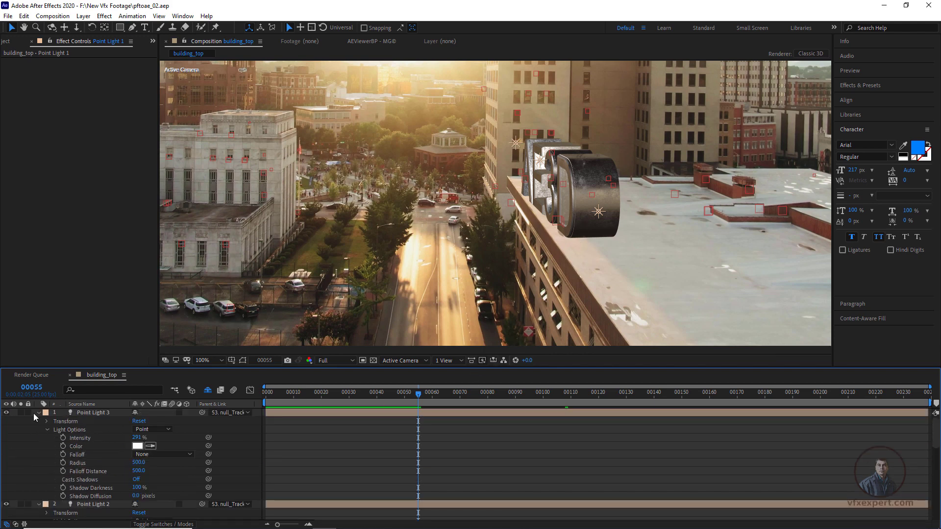
{"action": "left_click", "coordinate": [39, 413]}
{"action": "left_click", "coordinate": [39, 421]}
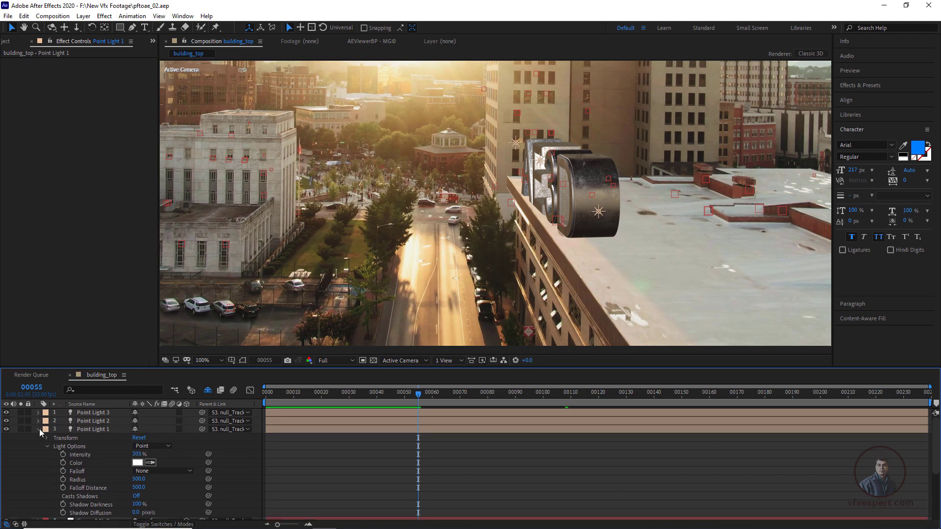
{"action": "left_click", "coordinate": [40, 429]}
{"action": "left_click", "coordinate": [101, 445]}
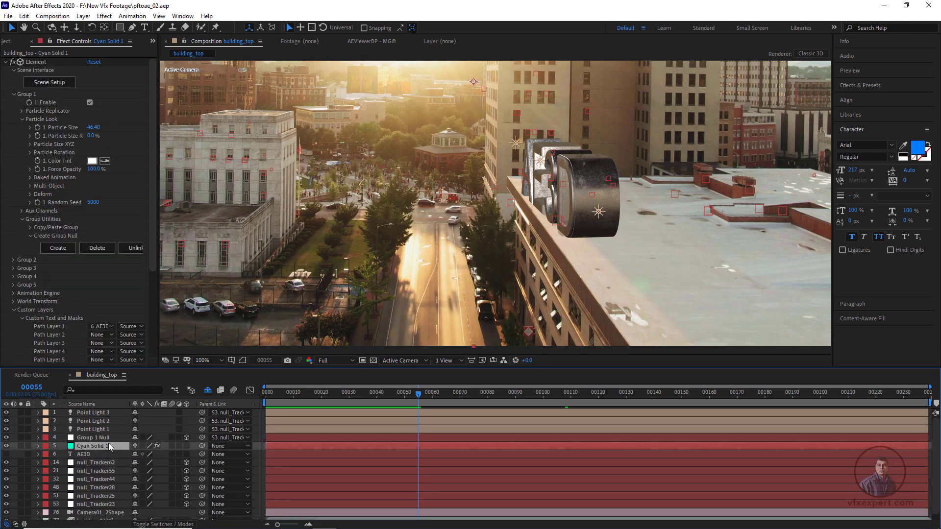
{"action": "left_click", "coordinate": [49, 82]}
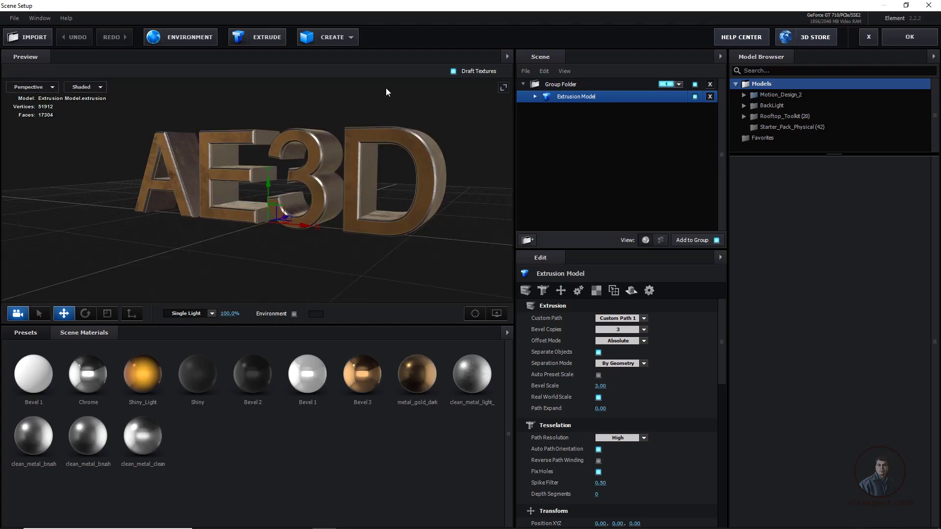
Add a plane model beneath the AE3D text and scale it uniformly to 371.5%
{"action": "left_click", "coordinate": [345, 43]}
{"action": "left_click", "coordinate": [463, 60]}
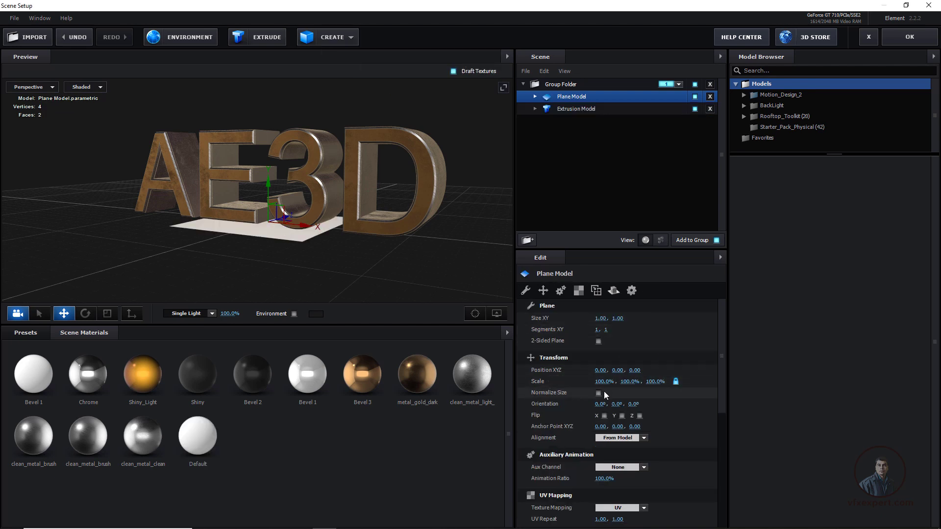
{"action": "left_click_drag", "start_coordinate": [607, 385], "coordinate": [695, 385]}
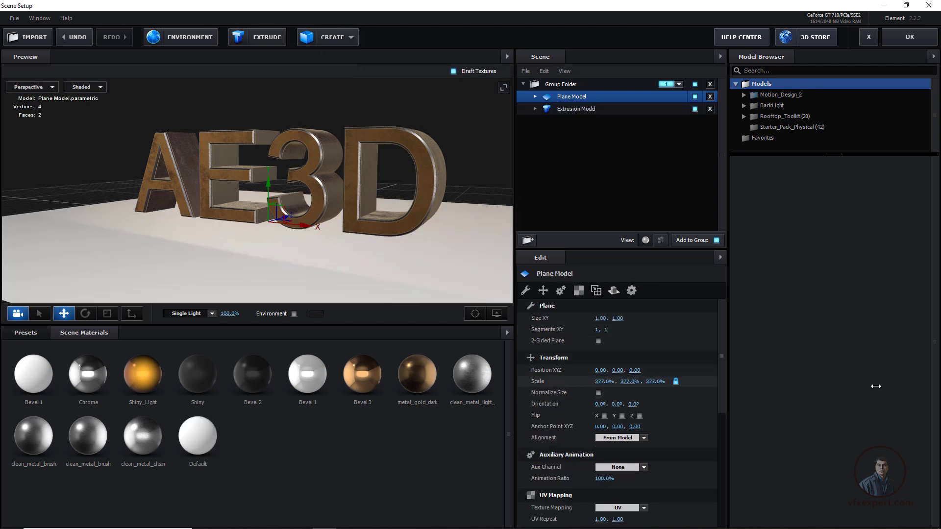
Enable Matte Shadow in the plane's Default material and accept the scene setup
{"action": "left_click", "coordinate": [535, 97]}
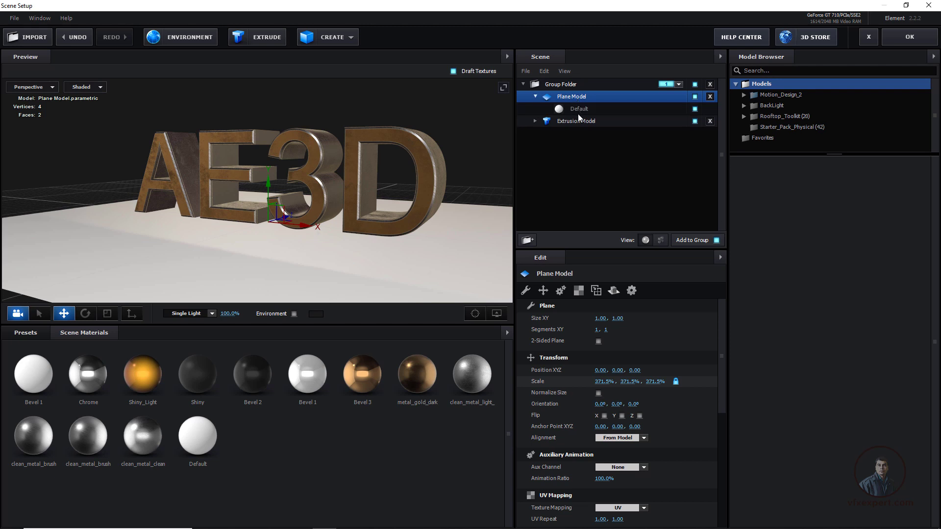
{"action": "left_click", "coordinate": [577, 110]}
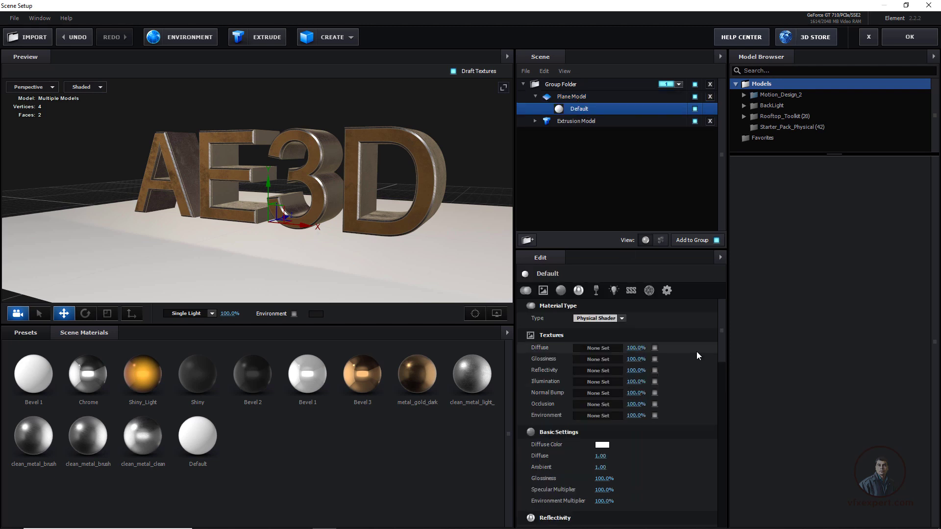
{"action": "left_click_drag", "start_coordinate": [722, 350], "coordinate": [730, 519]}
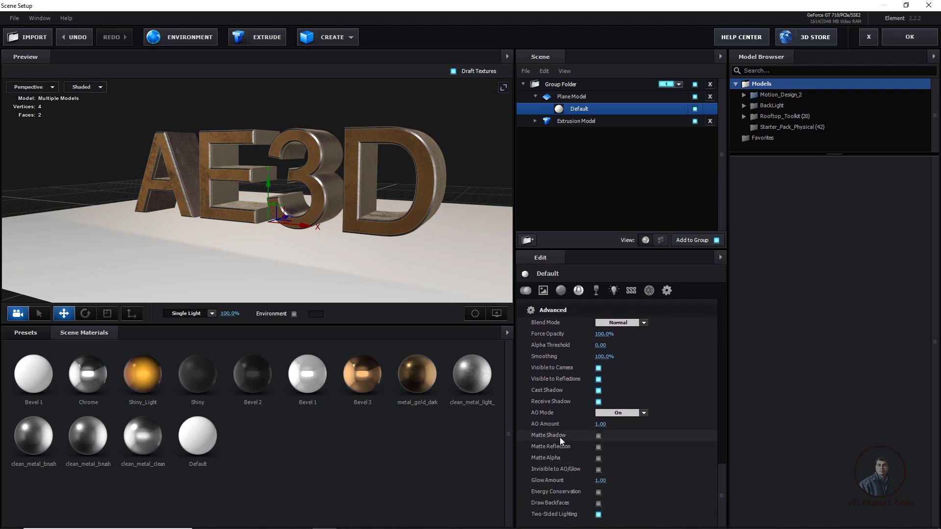
{"action": "left_click", "coordinate": [598, 436]}
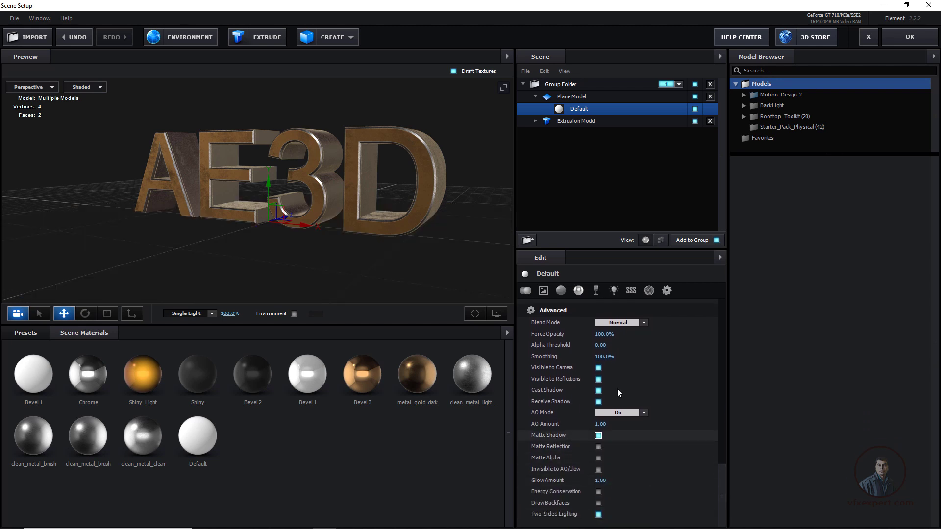
{"action": "left_click", "coordinate": [892, 38]}
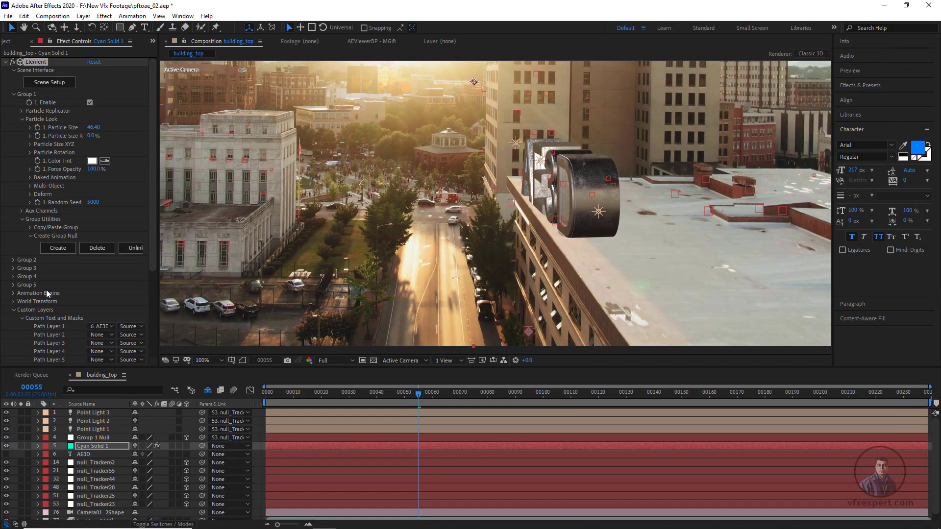
Enable ambient occlusion in the Element render settings and set the AO mode to Ray-Traced
{"action": "scroll", "coordinate": [47, 290], "scroll_direction": "down", "scroll_amount": 5}
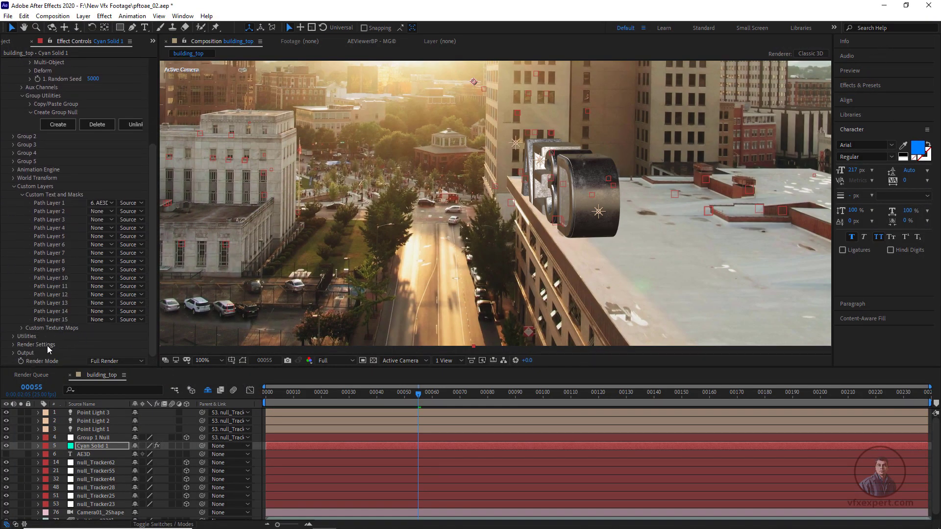
{"action": "left_click", "coordinate": [13, 344]}
{"action": "scroll", "coordinate": [87, 276], "scroll_direction": "down", "scroll_amount": 4}
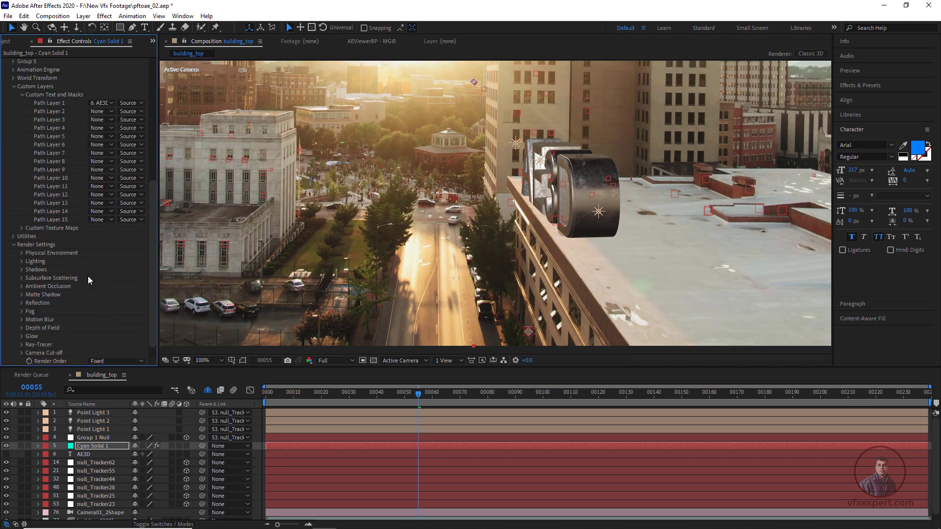
{"action": "scroll", "coordinate": [58, 269], "scroll_direction": "down", "scroll_amount": 1}
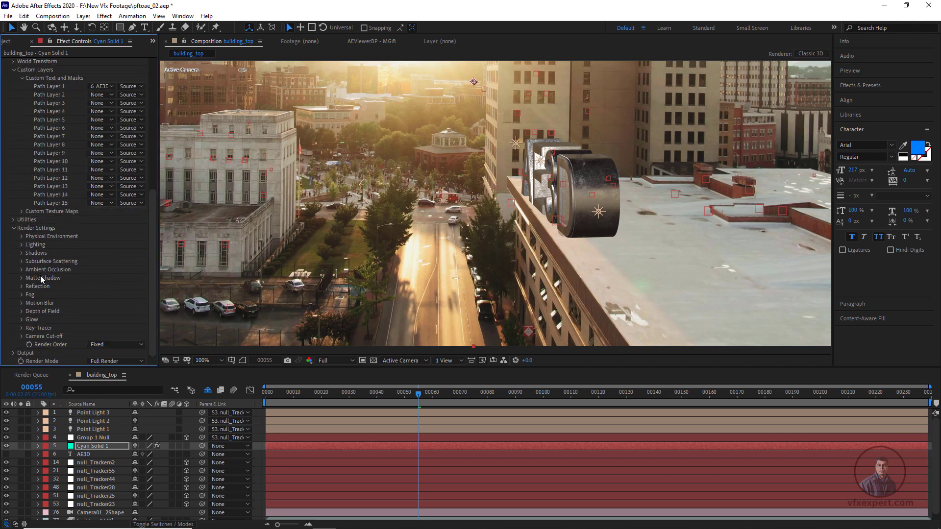
{"action": "left_click", "coordinate": [21, 270]}
{"action": "scroll", "coordinate": [21, 271], "scroll_direction": "down", "scroll_amount": 2}
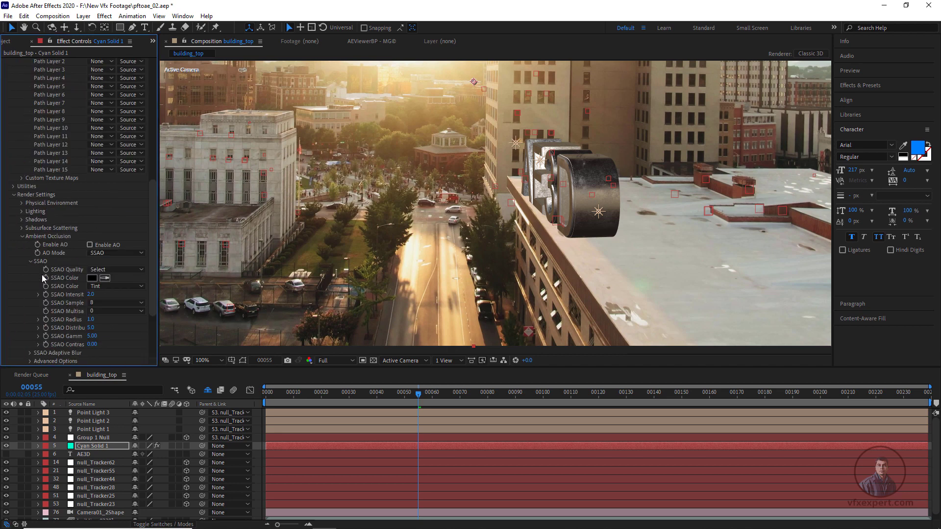
{"action": "left_click", "coordinate": [90, 245]}
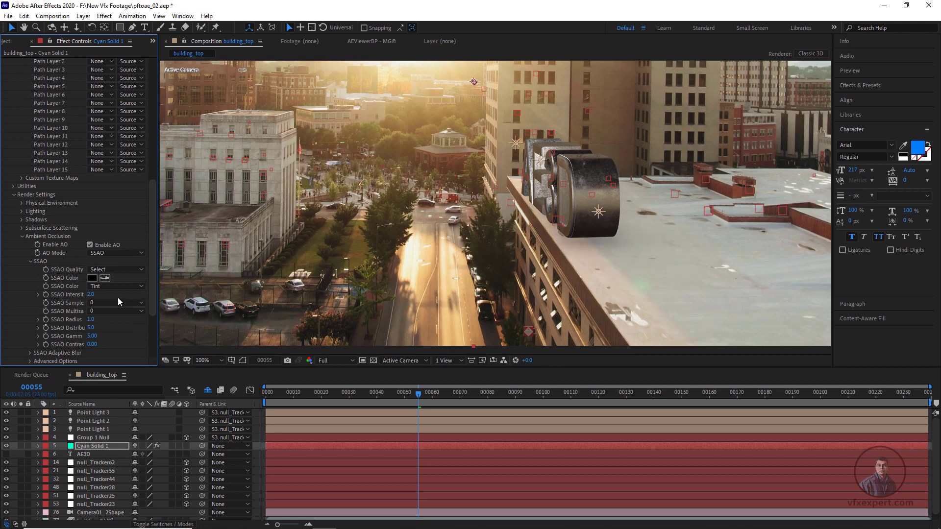
{"action": "left_click", "coordinate": [126, 253]}
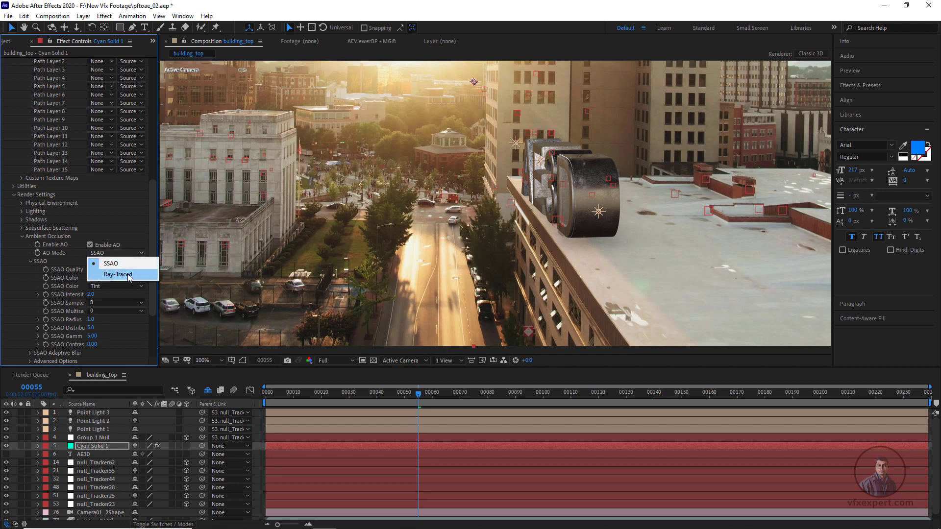
{"action": "left_click", "coordinate": [129, 276]}
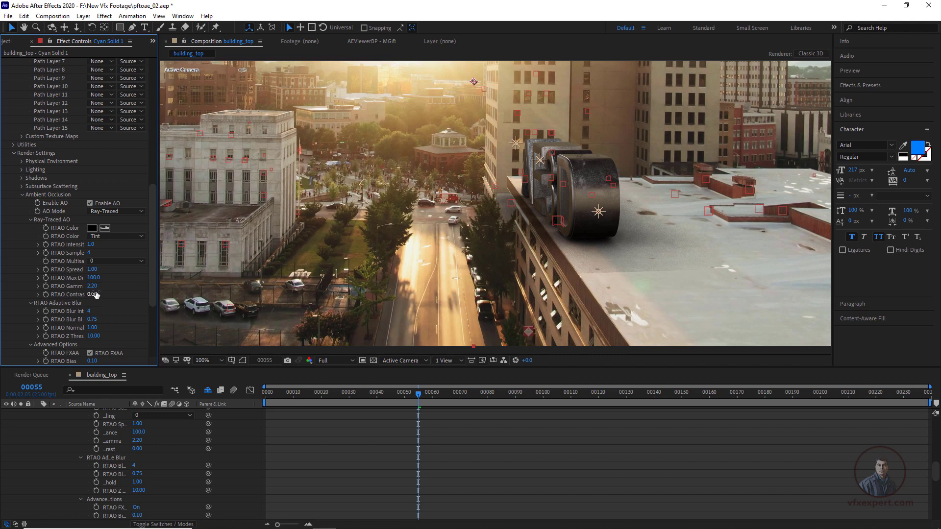
Set the RTAO Max Distance to 93, Multisampling to 4 and Gamma to 1.44
{"action": "left_click", "coordinate": [95, 269]}
{"action": "left_click_drag", "start_coordinate": [93, 278], "coordinate": [78, 277]}
{"action": "left_click_drag", "start_coordinate": [92, 286], "coordinate": [75, 286]}
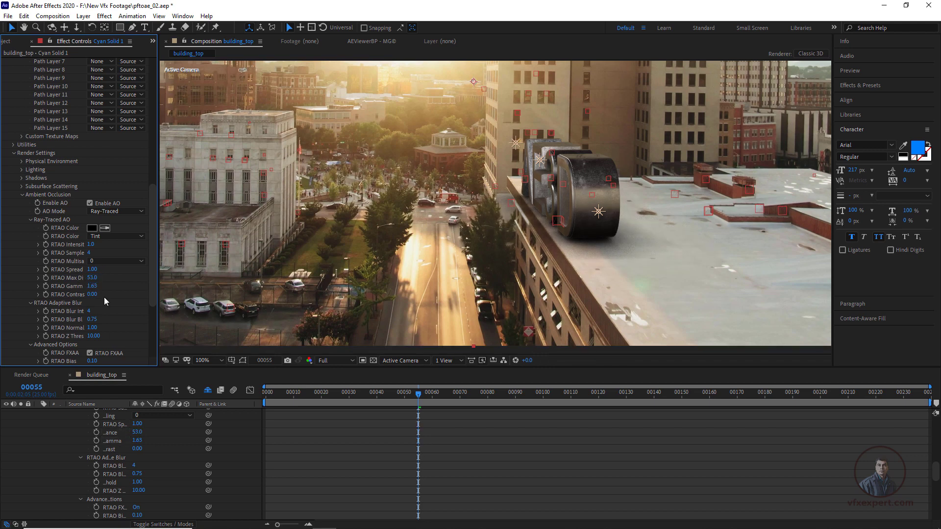
{"action": "left_click", "coordinate": [115, 261]}
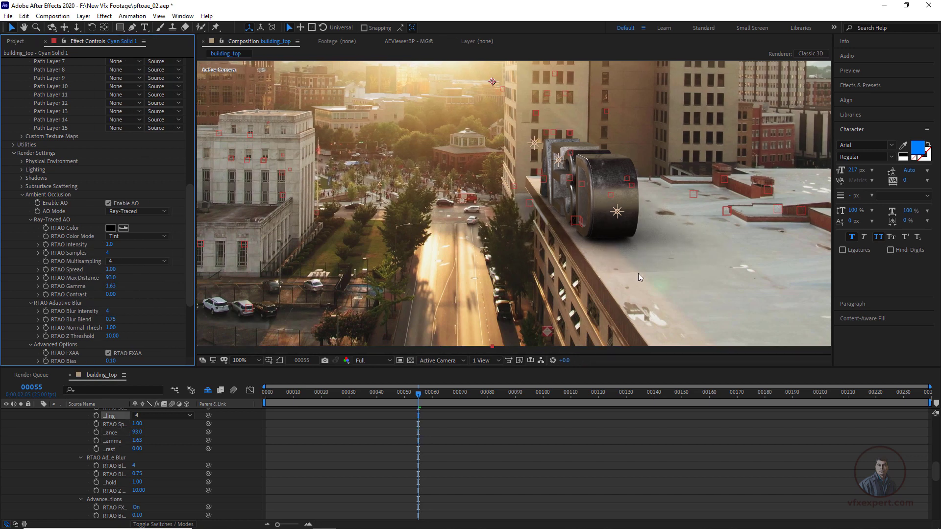
{"action": "left_click_drag", "start_coordinate": [110, 286], "coordinate": [101, 287]}
End the work area at frame 43 and play it from the first frame to review the rooftop shadow
{"action": "key", "text": "space"}
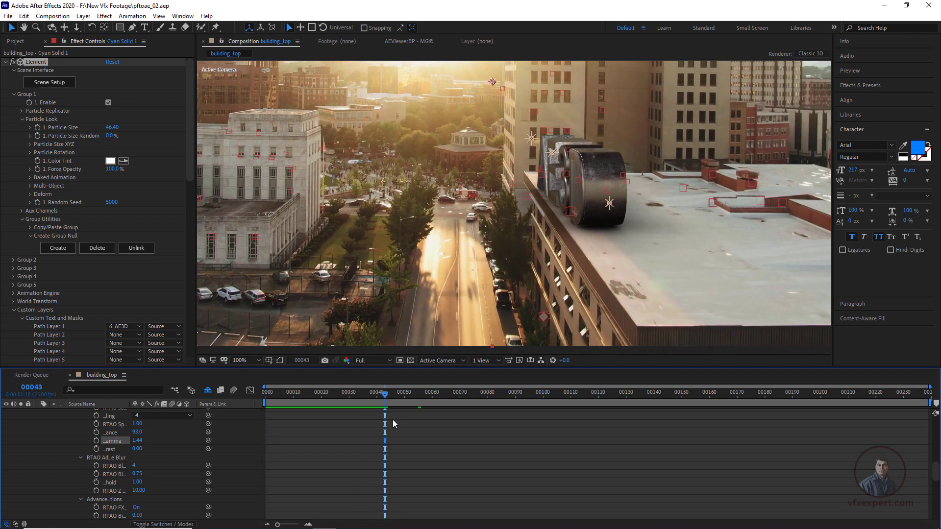
{"action": "key", "text": "n"}
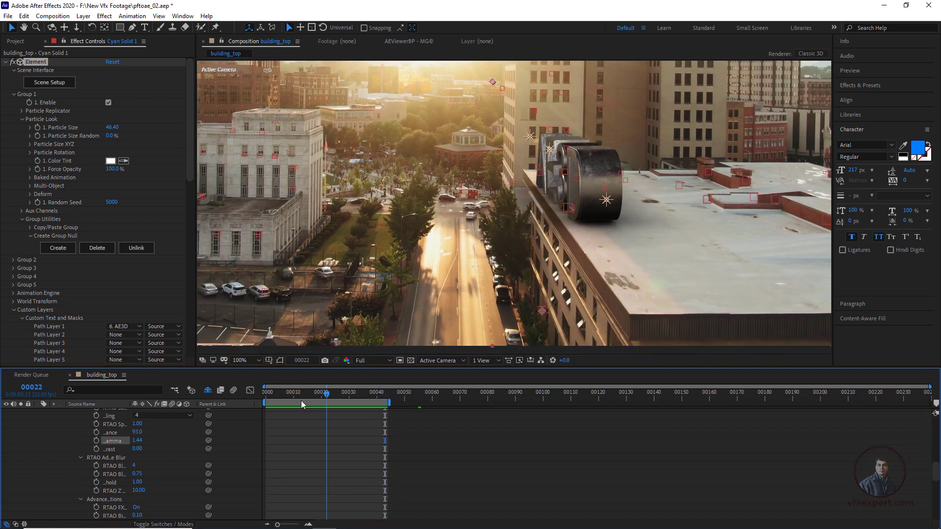
{"action": "left_click_drag", "start_coordinate": [300, 395], "coordinate": [263, 410]}
{"action": "key", "text": "space"}
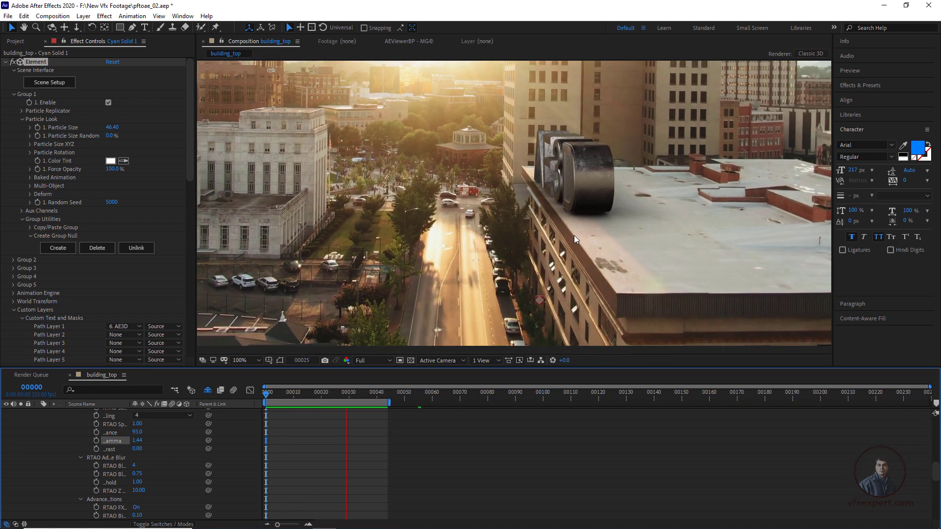
{"action": "key", "text": "space"}
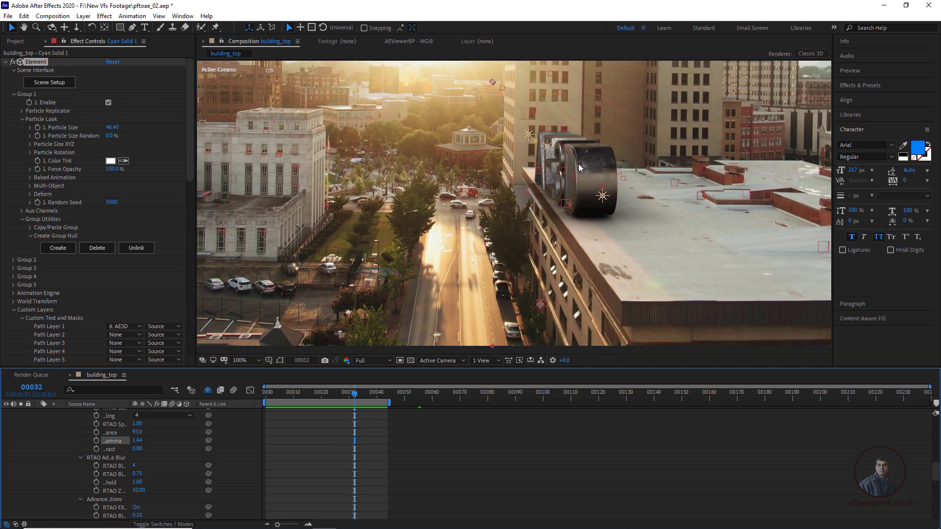
Enlarge the timeline area and set Add Lighting to Cinema in the Element render settings
{"action": "scroll", "coordinate": [86, 459], "scroll_direction": "up", "scroll_amount": 5}
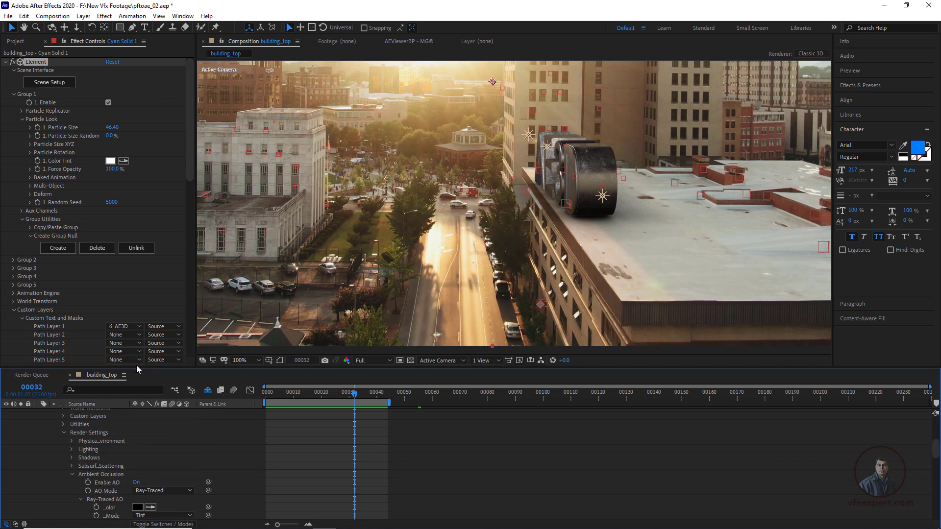
{"action": "left_click_drag", "start_coordinate": [141, 374], "coordinate": [141, 337]}
{"action": "scroll", "coordinate": [148, 264], "scroll_direction": "down", "scroll_amount": 4}
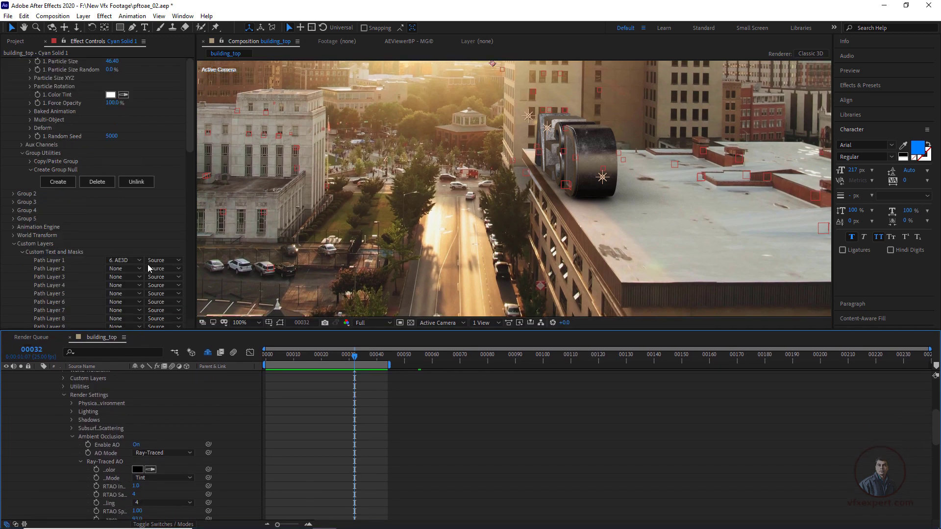
{"action": "left_click", "coordinate": [13, 222]}
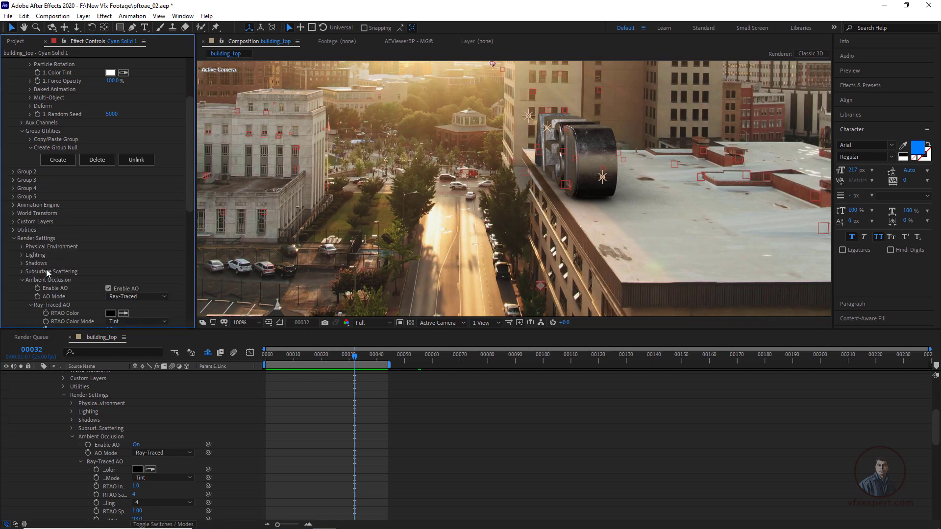
{"action": "left_click", "coordinate": [23, 255]}
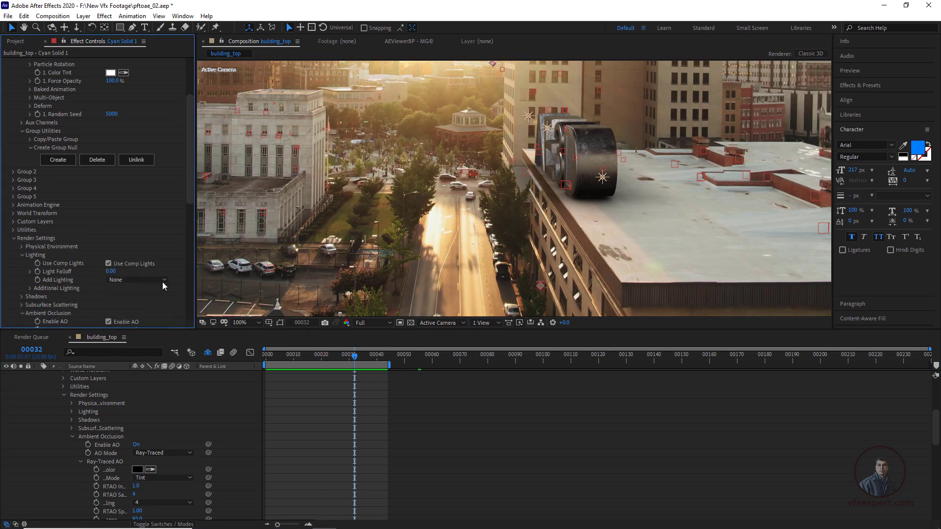
{"action": "left_click", "coordinate": [117, 280]}
{"action": "left_click", "coordinate": [140, 399]}
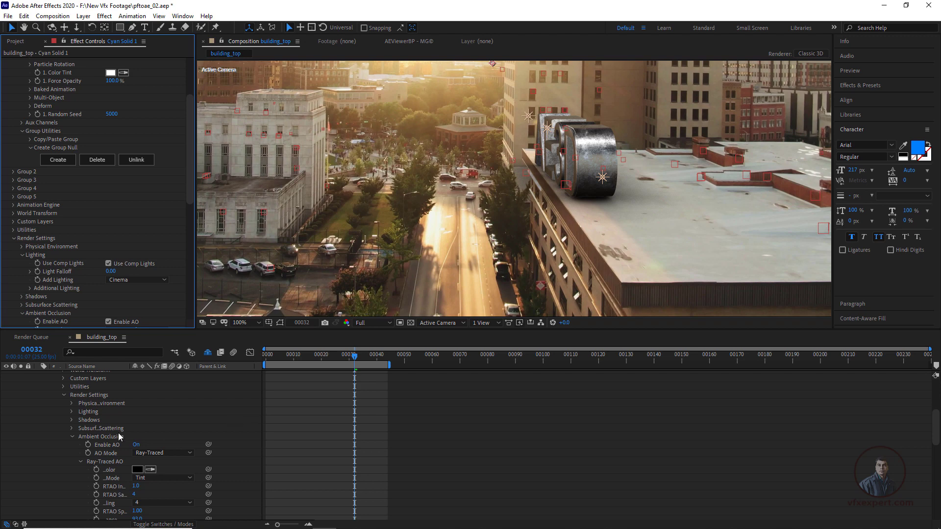
{"action": "scroll", "coordinate": [119, 433], "scroll_direction": "up", "scroll_amount": 4}
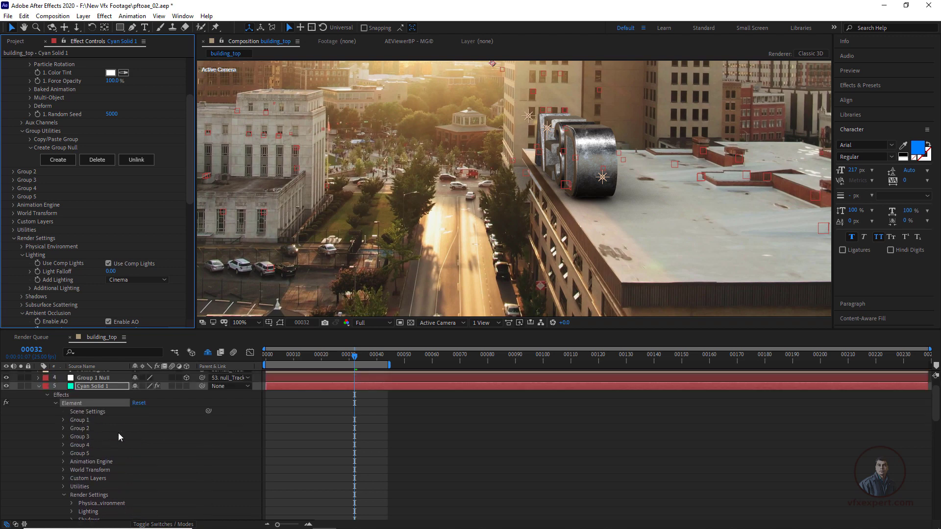
At frame 108, move Point Light 1 sideways away from the letters to just beyond the roof edge
{"action": "left_click", "coordinate": [39, 385]}
{"action": "left_click", "coordinate": [96, 401]}
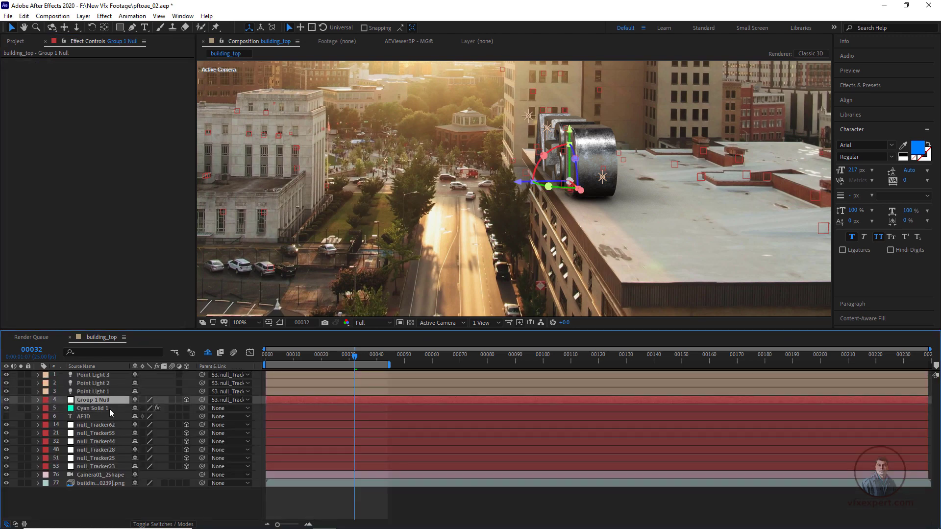
{"action": "left_click", "coordinate": [96, 391]}
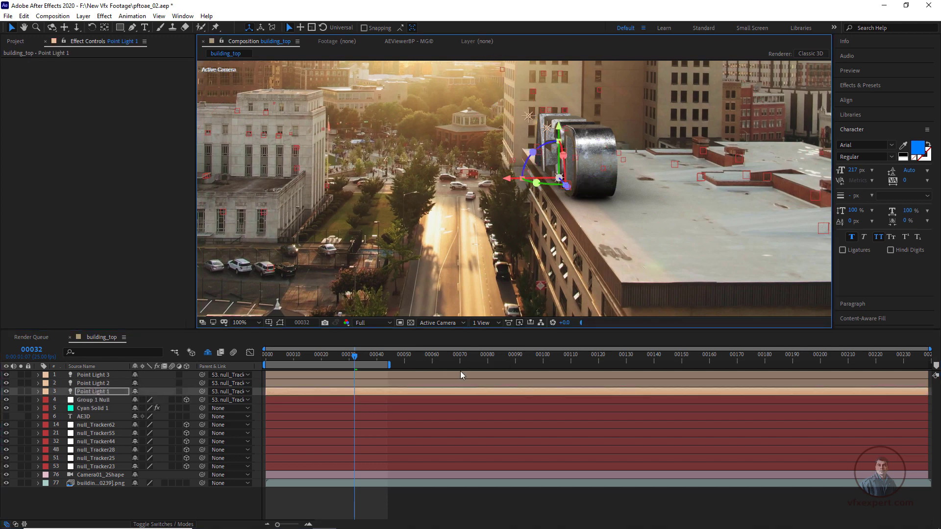
{"action": "left_click", "coordinate": [617, 360]}
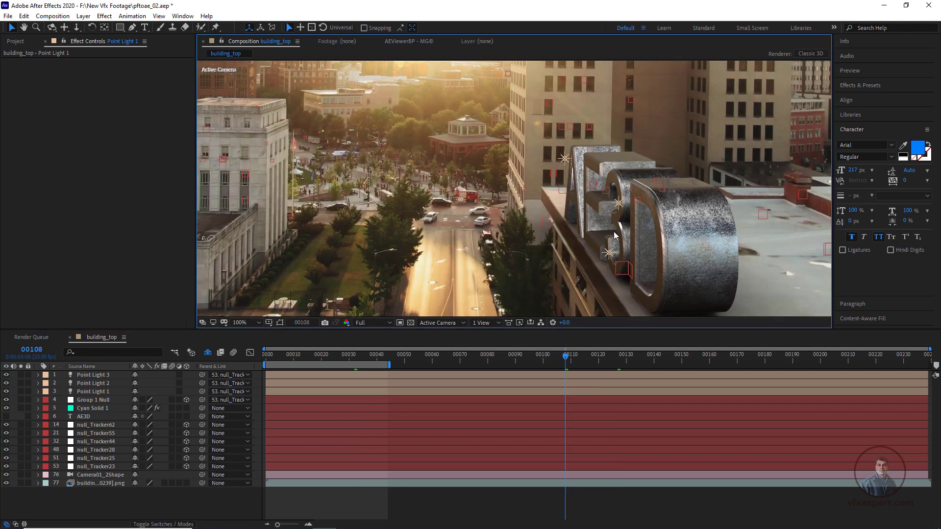
{"action": "left_click_drag", "start_coordinate": [608, 252], "coordinate": [581, 253]}
Set Point Light 2's intensity to 383% and its color to a warm light orange
{"action": "left_click", "coordinate": [38, 391]}
{"action": "left_click", "coordinate": [80, 417]}
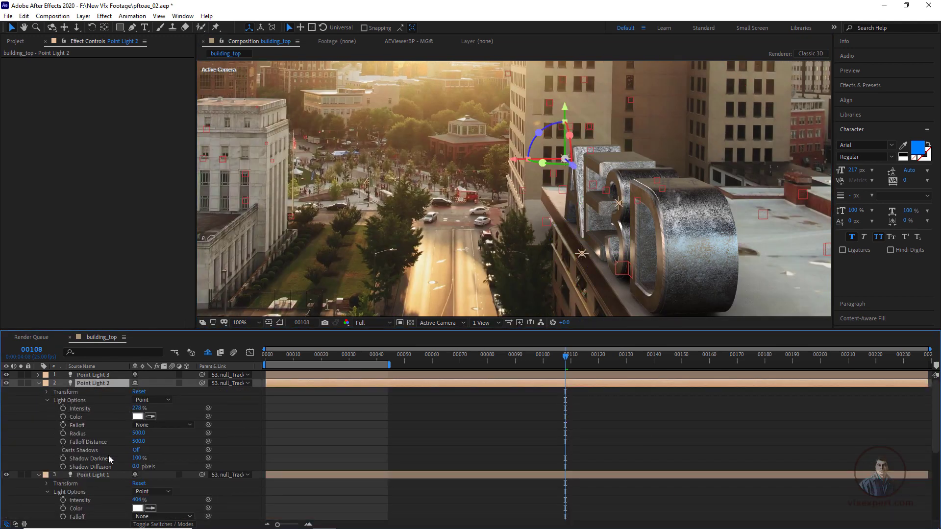
{"action": "left_click", "coordinate": [137, 409]}
{"action": "left_click", "coordinate": [138, 416]}
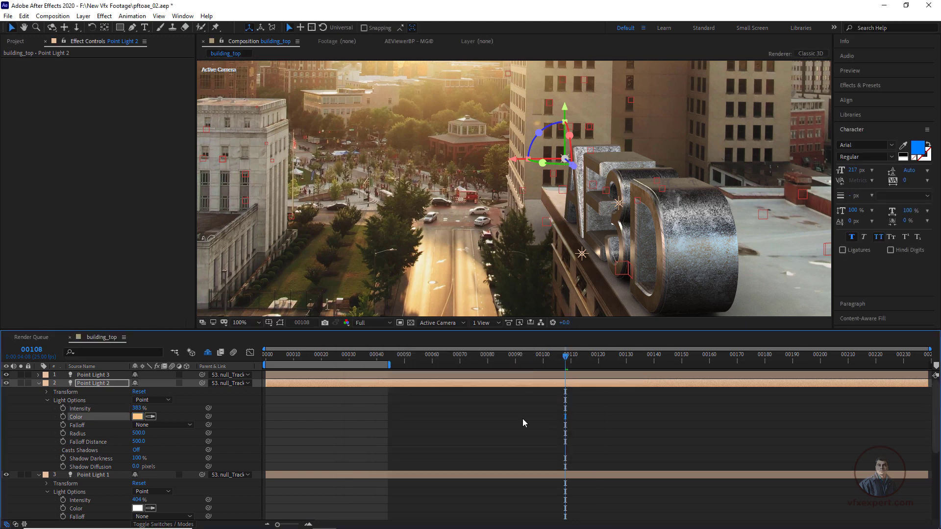
{"action": "left_click", "coordinate": [523, 419]}
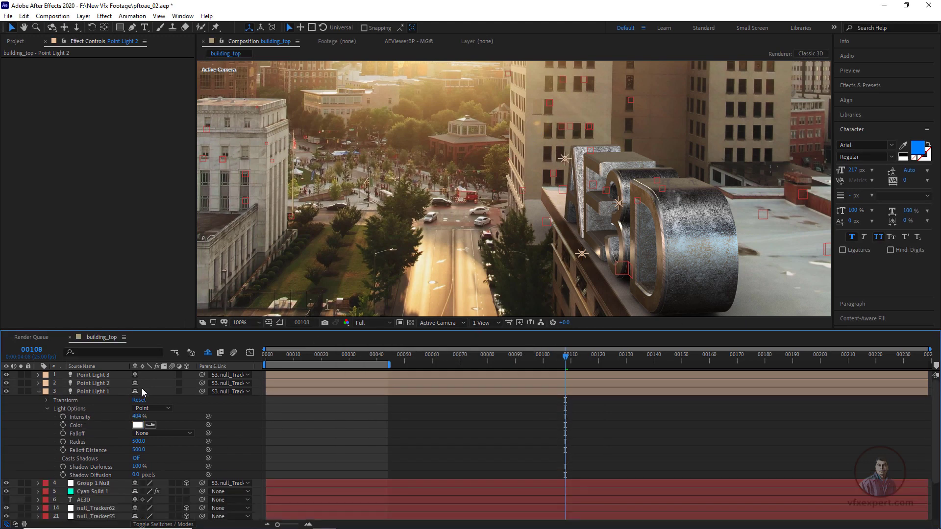
{"action": "left_click", "coordinate": [38, 391]}
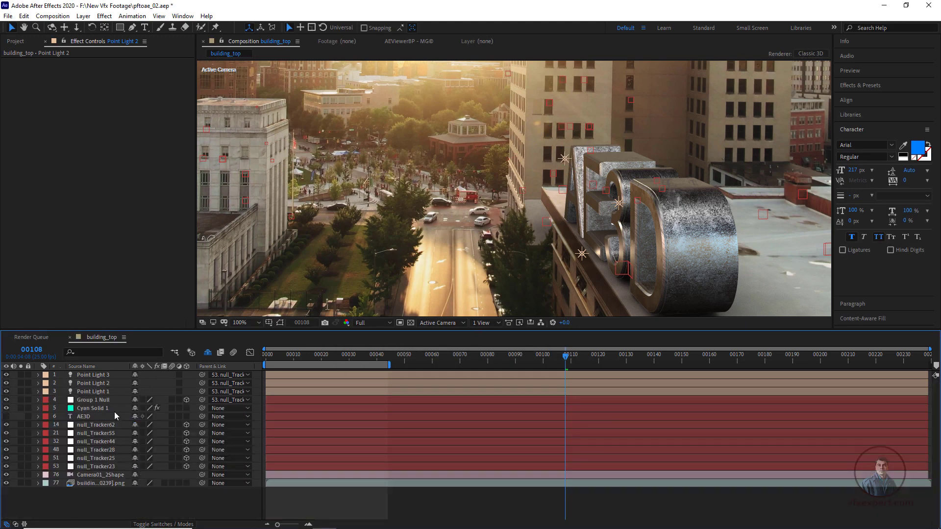
Set the Group 1 Null's Y Rotation to -110° and nudge the text along its Z axis toward the roof
{"action": "left_click", "coordinate": [106, 401]}
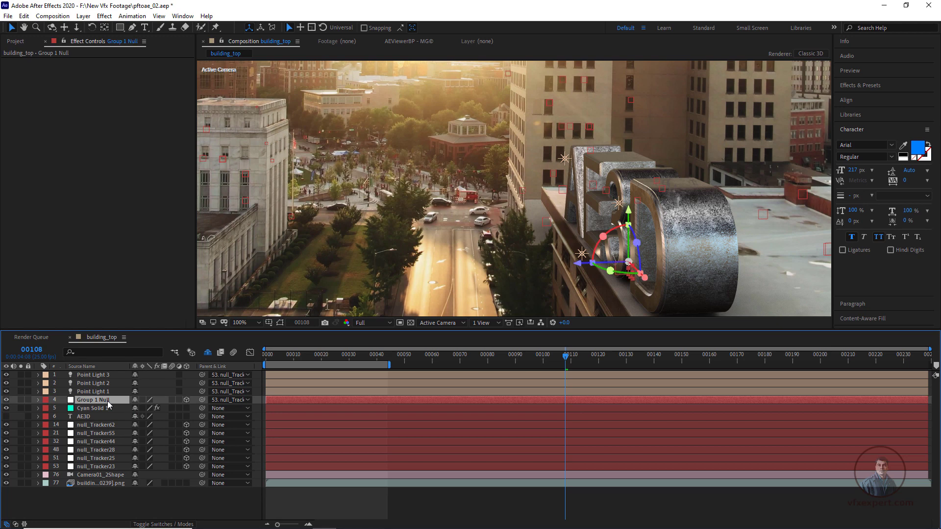
{"action": "key", "text": "r"}
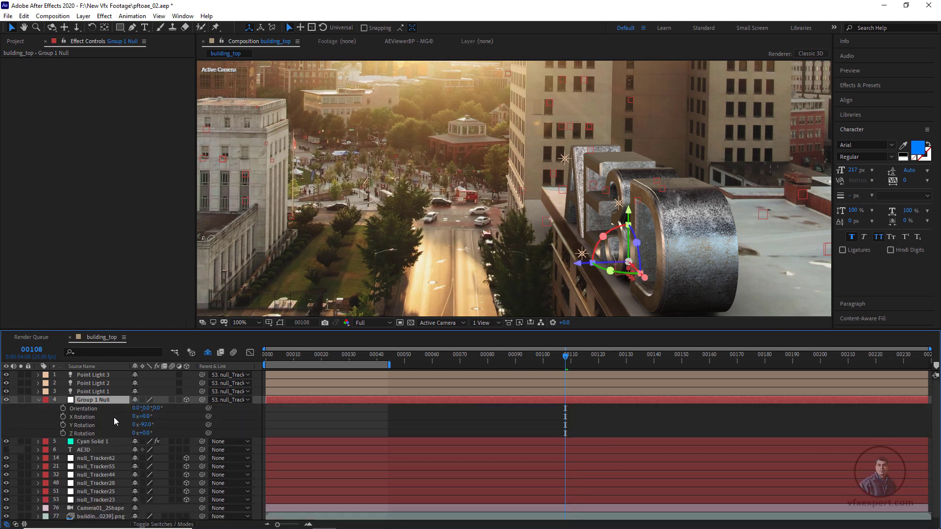
{"action": "left_click_drag", "start_coordinate": [147, 426], "coordinate": [149, 425]}
{"action": "key", "text": "ctrl+z"}
{"action": "left_click", "coordinate": [147, 425]}
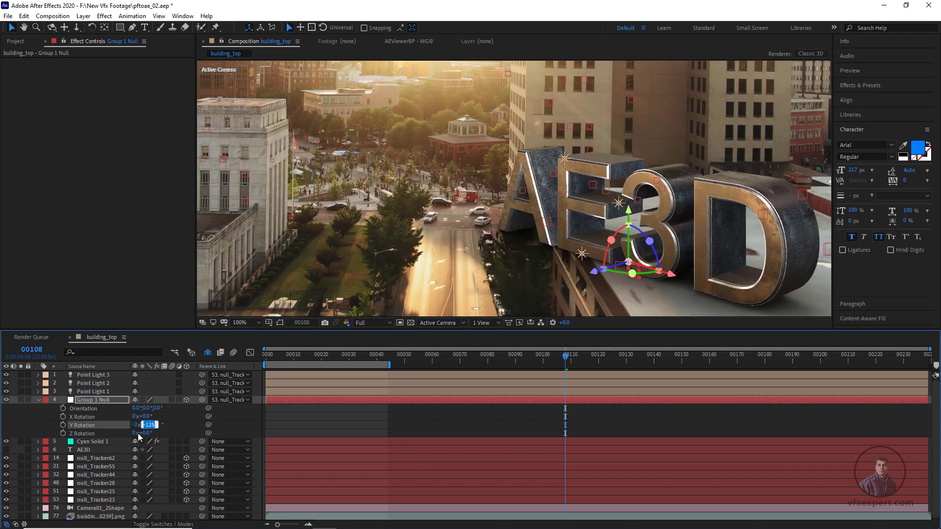
{"action": "type", "text": "-110"}
{"action": "key", "text": "Return"}
{"action": "left_click_drag", "start_coordinate": [587, 268], "coordinate": [602, 265]}
Extend the work area to about frame 172 and preview the whole shot from the first frame at Half resolution
{"action": "left_click", "coordinate": [93, 442]}
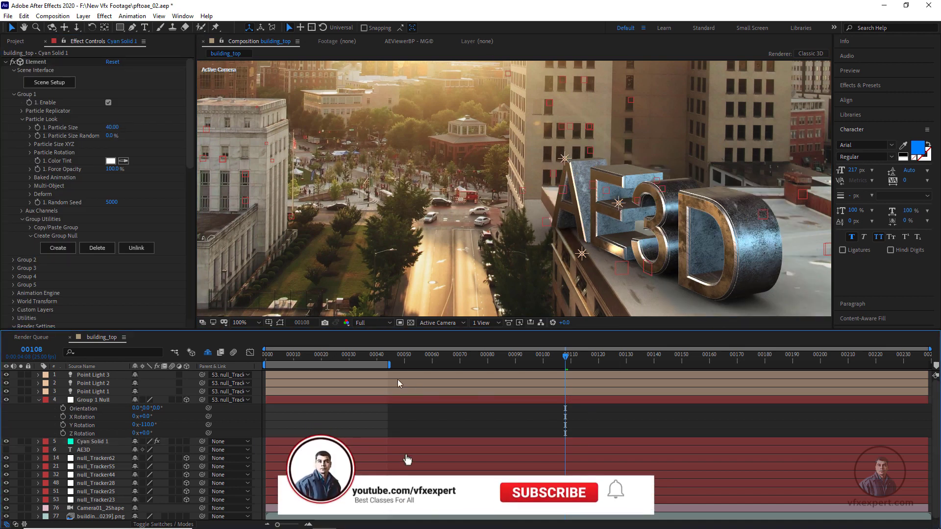
{"action": "left_click_drag", "start_coordinate": [389, 364], "coordinate": [743, 364]}
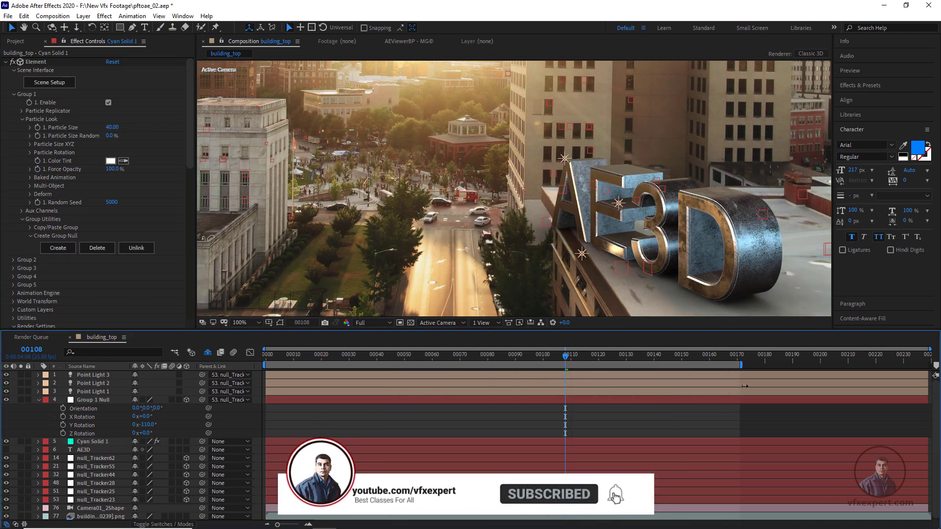
{"action": "left_click", "coordinate": [372, 323]}
{"action": "left_click", "coordinate": [377, 358]}
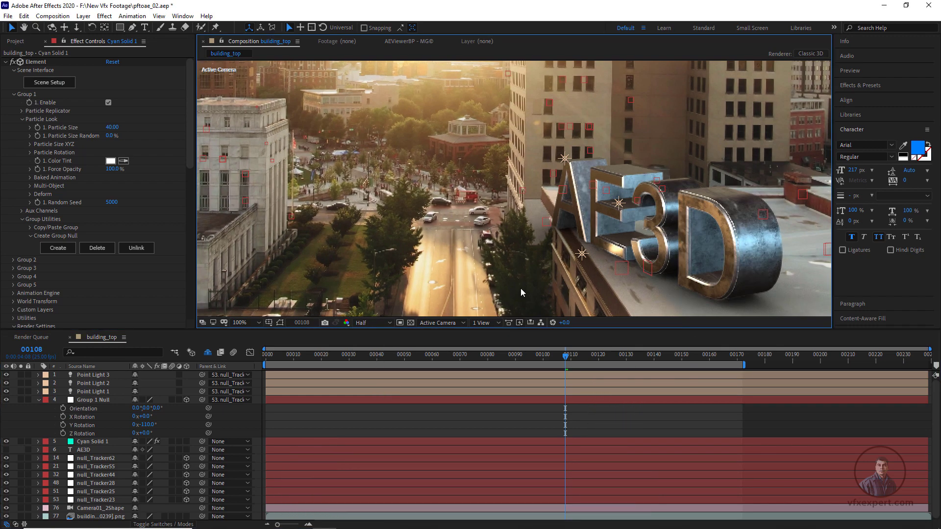
{"action": "scroll", "coordinate": [521, 293], "scroll_direction": "down", "scroll_amount": 1}
{"action": "key", "text": "shift+slash"}
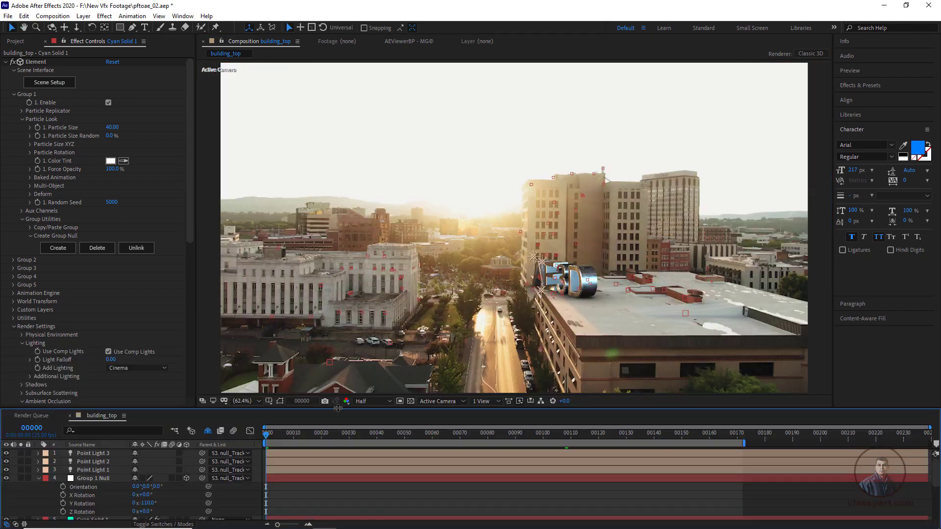
{"action": "key", "text": "space"}
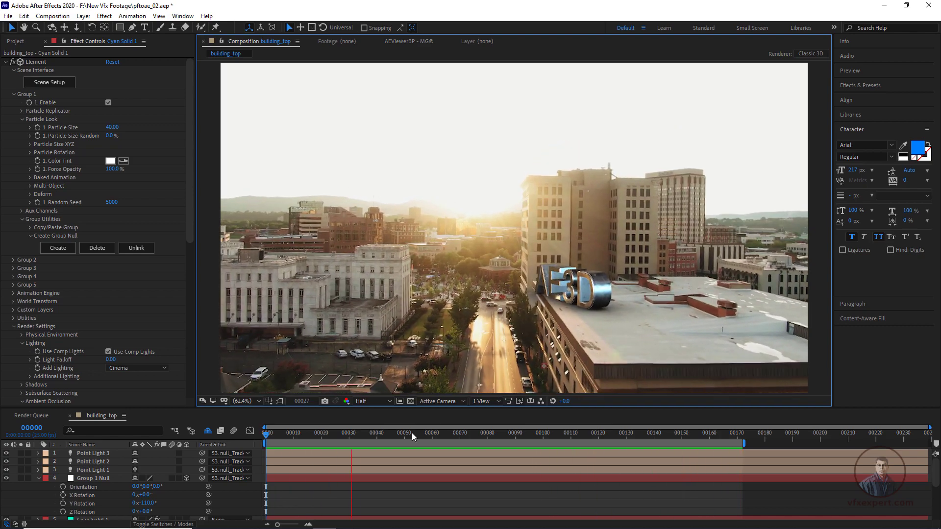
{"action": "key", "text": "space"}
Scrub through the shot to frame 120 and save the project
{"action": "left_click_drag", "start_coordinate": [390, 436], "coordinate": [608, 468]}
{"action": "mouse_move", "coordinate": [593, 469]}
{"action": "left_mouse_down"}
{"action": "mouse_move", "coordinate": [577, 469]}
{"action": "mouse_move", "coordinate": [598, 473]}
{"action": "left_mouse_up"}
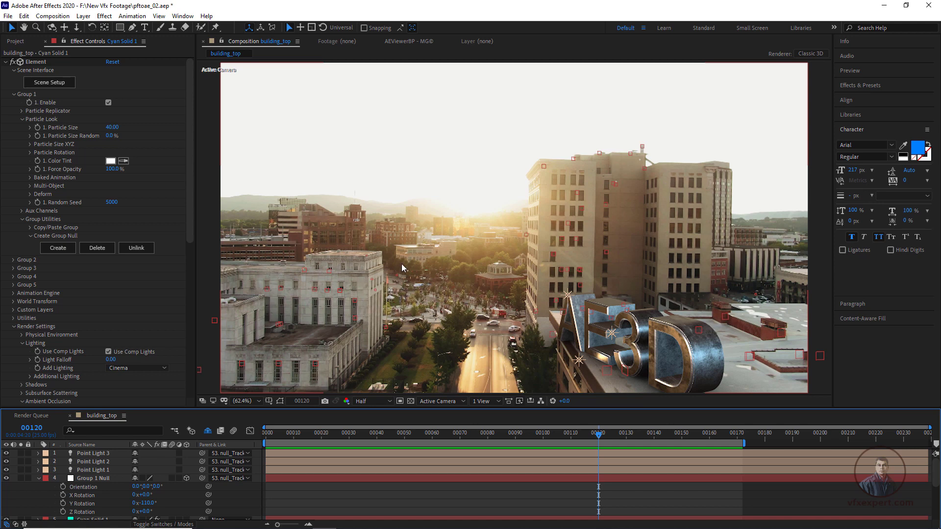
{"action": "key", "text": "ctrl+s"}
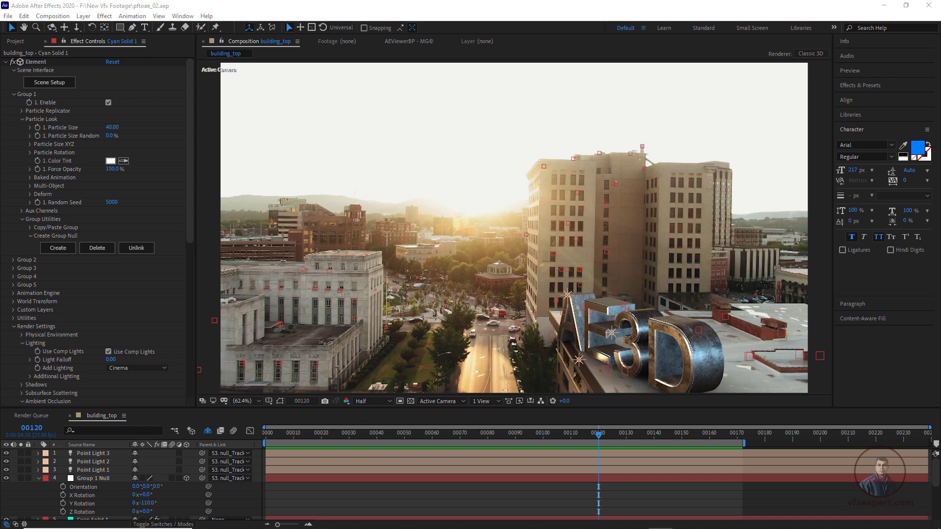
Import the 2d elements.aep project from the New Vfx Footage folder
{"action": "left_click", "coordinate": [18, 41]}
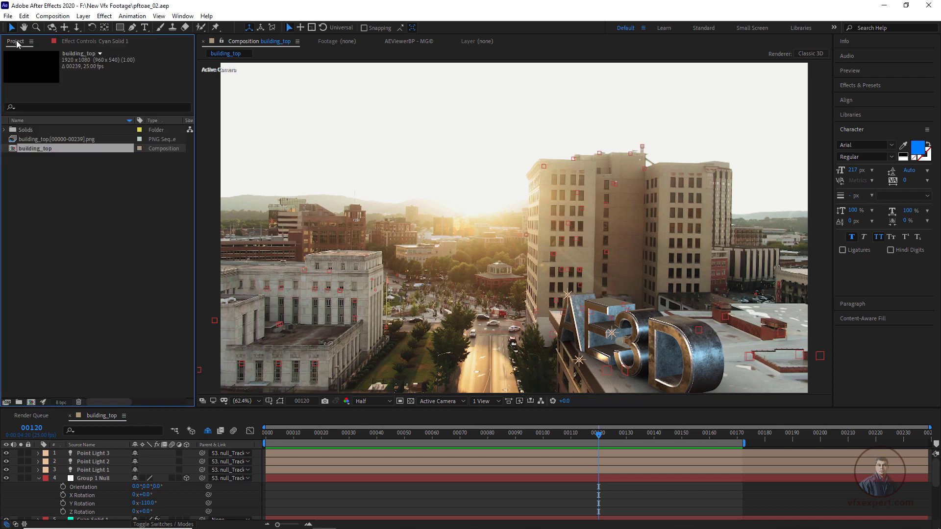
{"action": "left_click", "coordinate": [8, 15]}
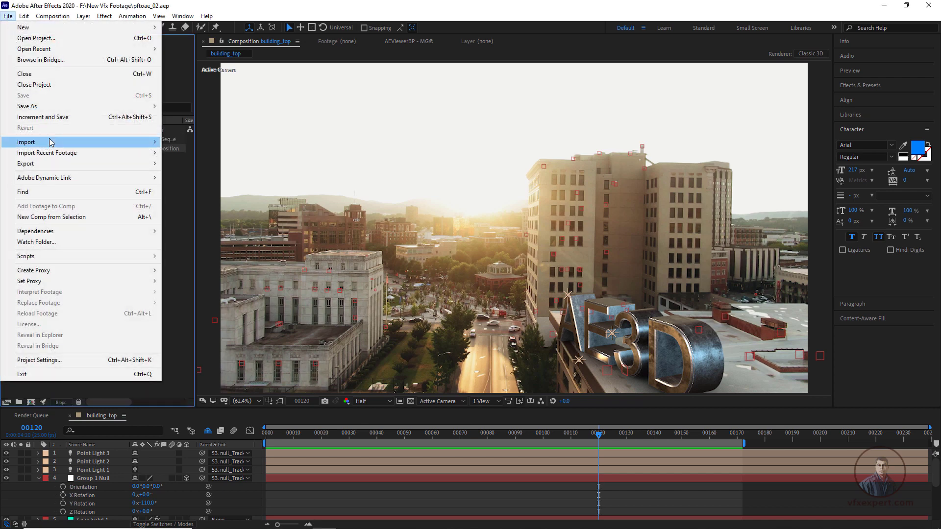
{"action": "mouse_move", "coordinate": [37, 142]}
{"action": "left_click", "coordinate": [194, 145]}
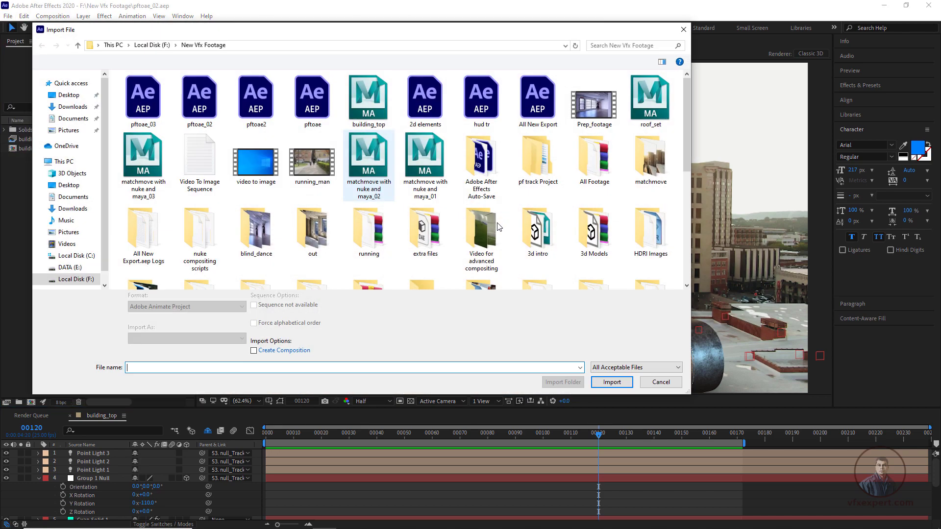
{"action": "left_click", "coordinate": [551, 279]}
{"action": "left_click", "coordinate": [611, 382]}
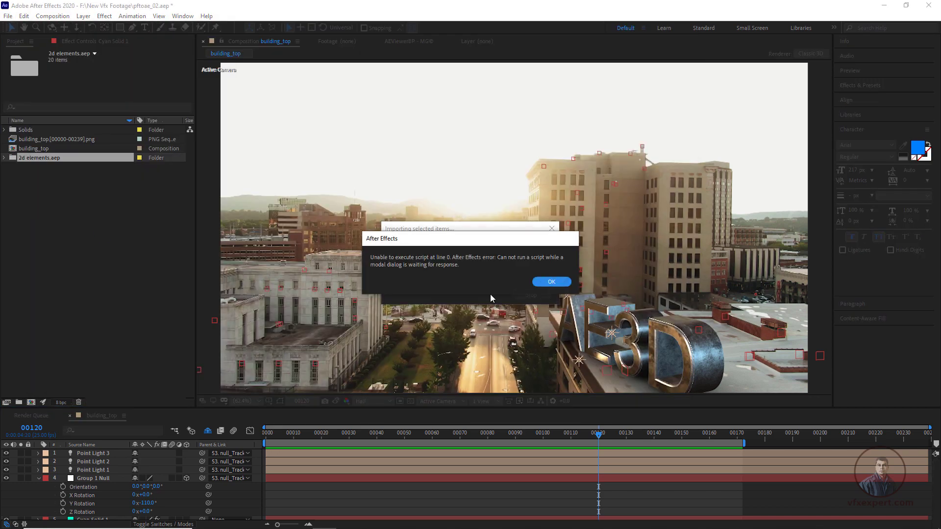
{"action": "left_click", "coordinate": [551, 281]}
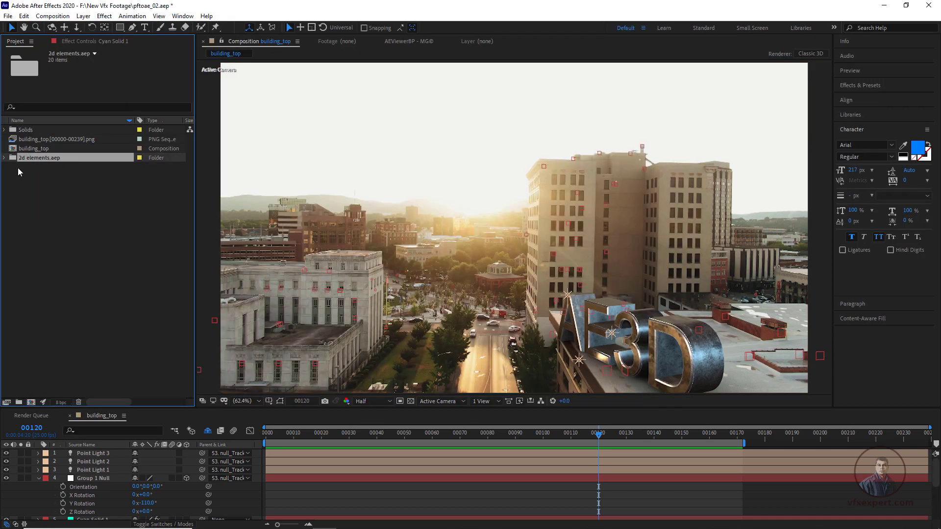
Add the Target_front composition from the 2d elements.aep folder above all building_top layers and make it a 3D layer
{"action": "left_click", "coordinate": [5, 157]}
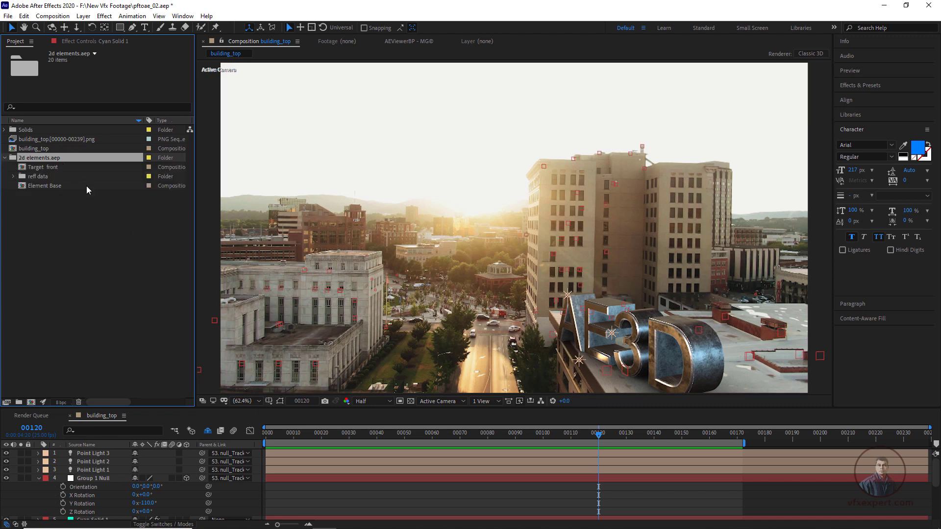
{"action": "left_click", "coordinate": [51, 169]}
{"action": "left_click_drag", "start_coordinate": [54, 171], "coordinate": [120, 450]}
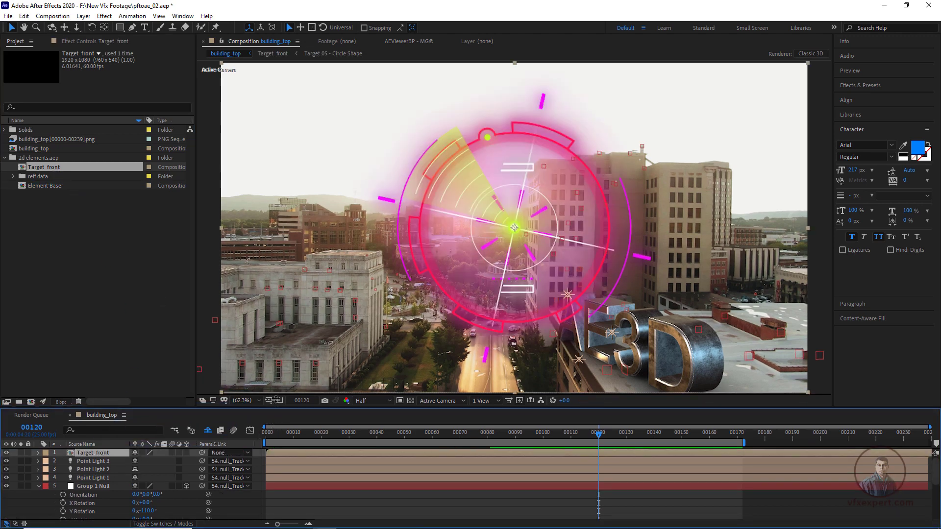
{"action": "left_click_drag", "start_coordinate": [273, 407], "coordinate": [272, 300]}
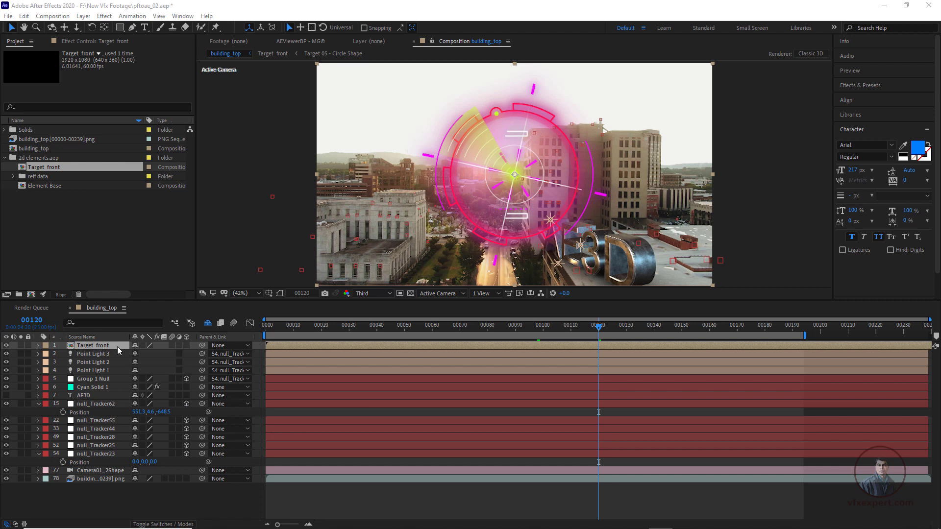
{"action": "left_click", "coordinate": [186, 345]}
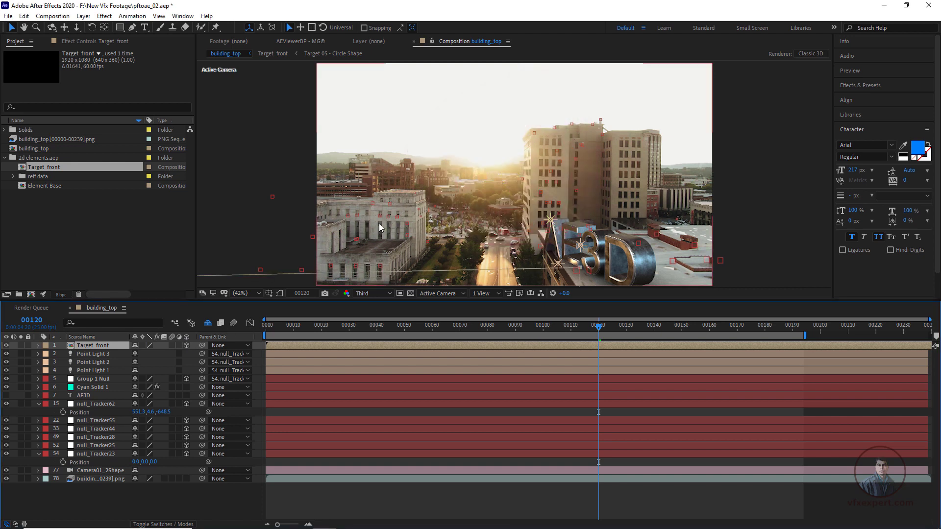
{"action": "scroll", "coordinate": [378, 223], "scroll_direction": "up", "scroll_amount": 1}
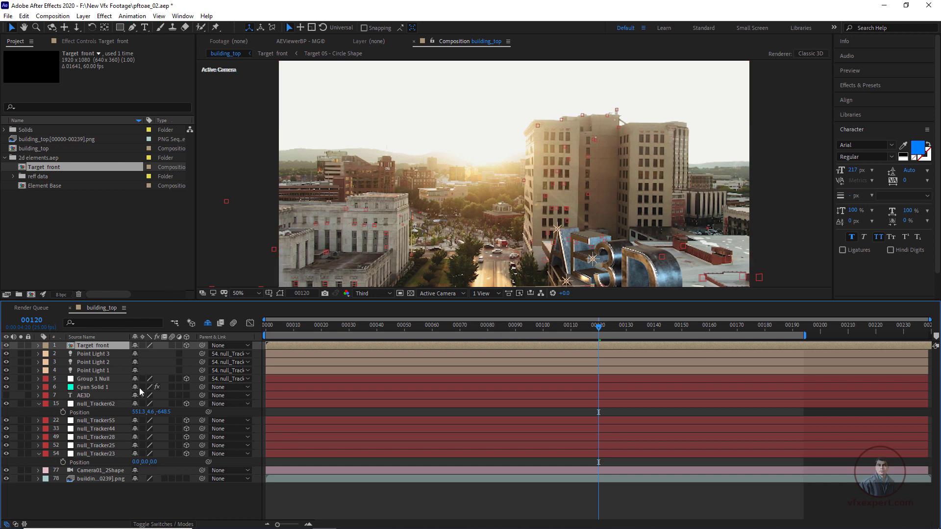
Copy the Position of null_Tracker62 on the white building onto the Target_front layer
{"action": "left_click", "coordinate": [104, 453]}
{"action": "left_click", "coordinate": [104, 446]}
{"action": "left_click", "coordinate": [105, 404]}
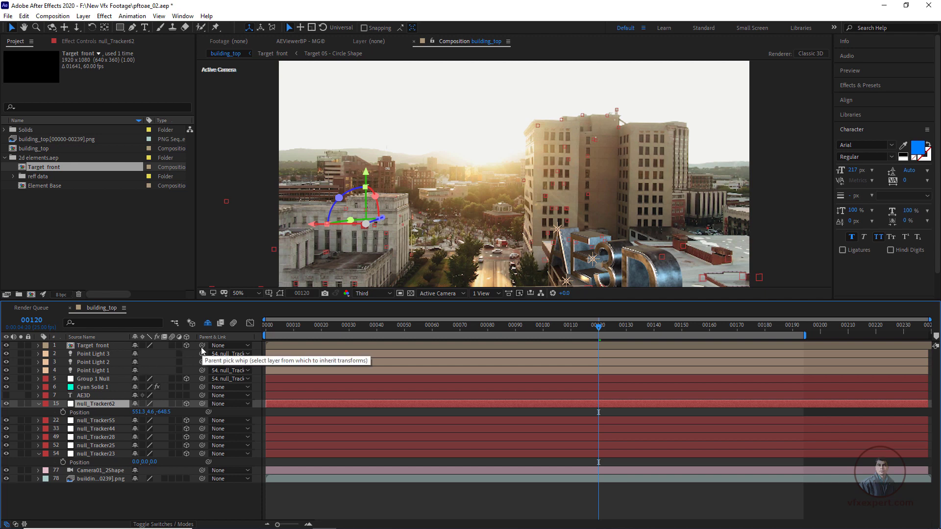
{"action": "left_click_drag", "start_coordinate": [202, 347], "coordinate": [107, 403]}
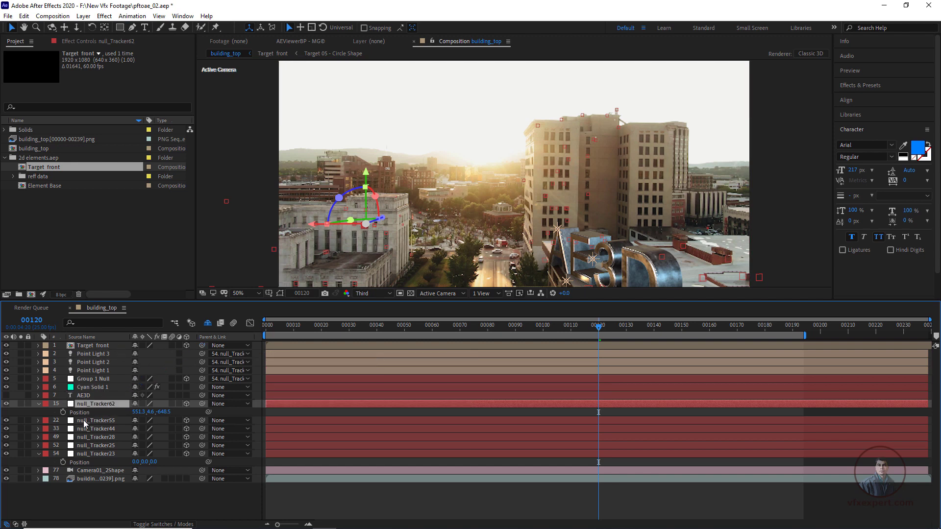
{"action": "left_click", "coordinate": [84, 413]}
{"action": "left_click", "coordinate": [96, 347]}
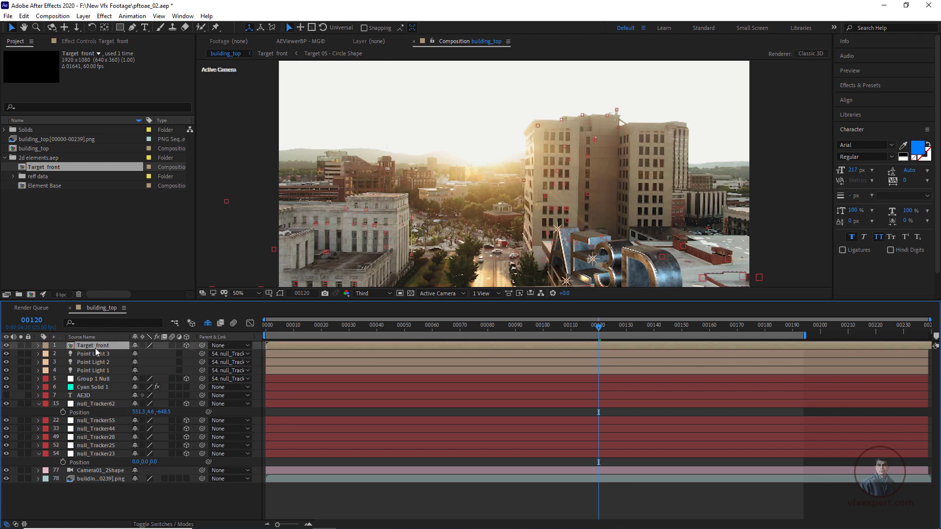
{"action": "key", "text": "p"}
{"action": "left_click", "coordinate": [84, 357]}
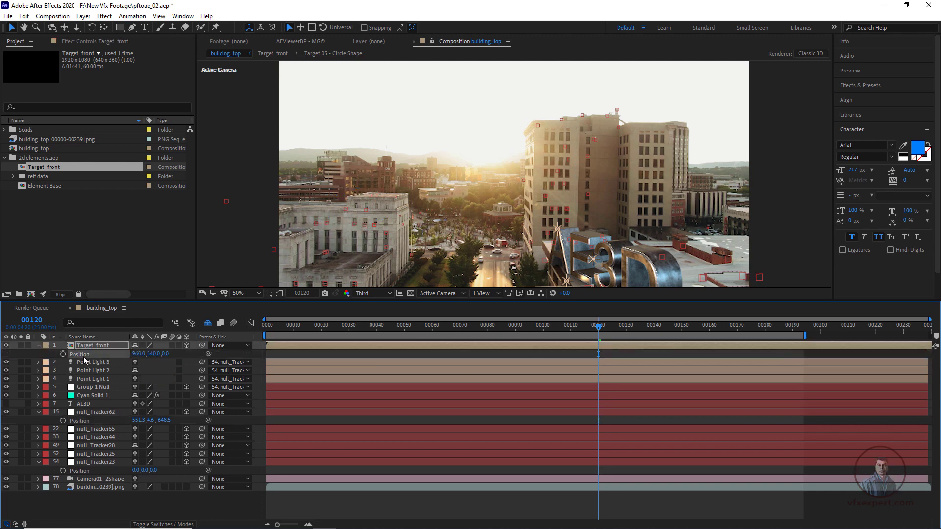
{"action": "key", "text": "ctrl+v"}
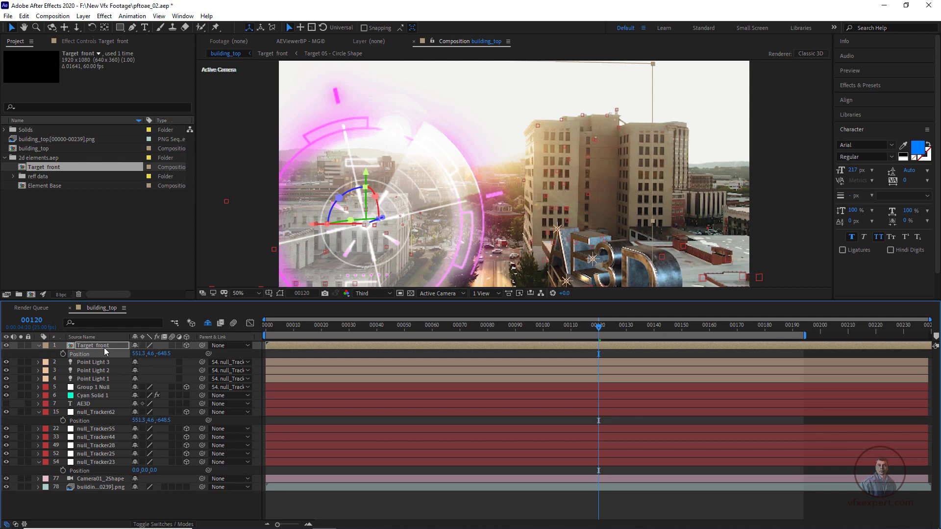
Scale the Target_front layer to 40% and reveal all of its transform properties
{"action": "key", "text": "s"}
{"action": "left_click_drag", "start_coordinate": [150, 353], "coordinate": [113, 354]}
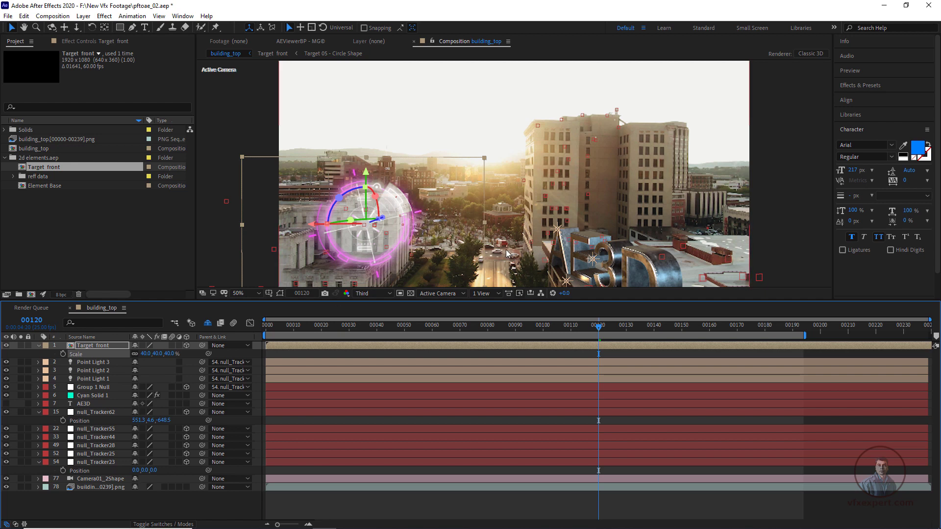
{"action": "left_click", "coordinate": [89, 345]}
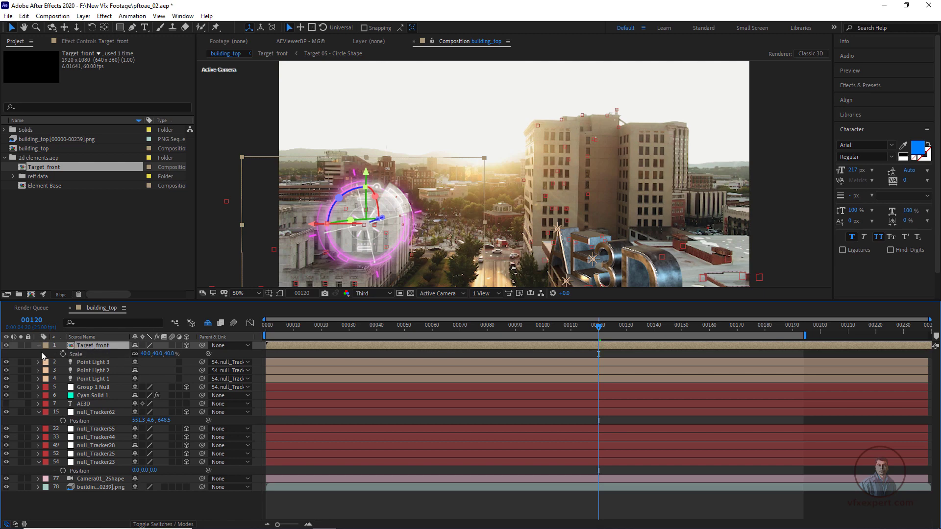
{"action": "left_click", "coordinate": [39, 345]}
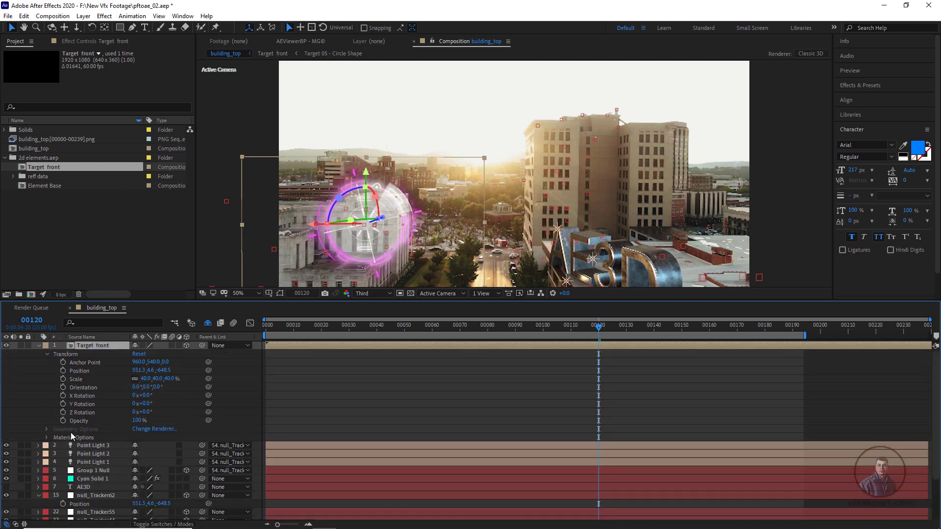
Turn off Accepts Lights in the Target_front layer's material options and collapse the layer's properties
{"action": "left_click", "coordinate": [47, 437]}
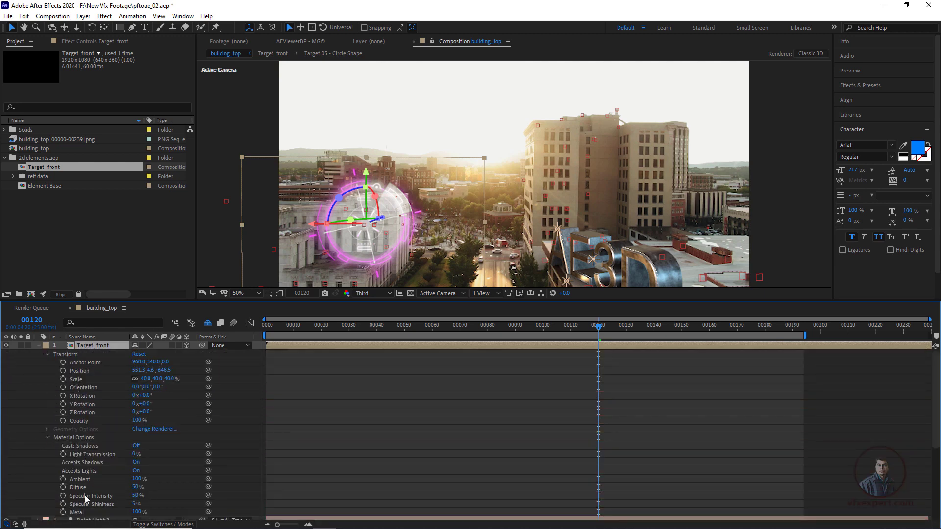
{"action": "left_click", "coordinate": [86, 471]}
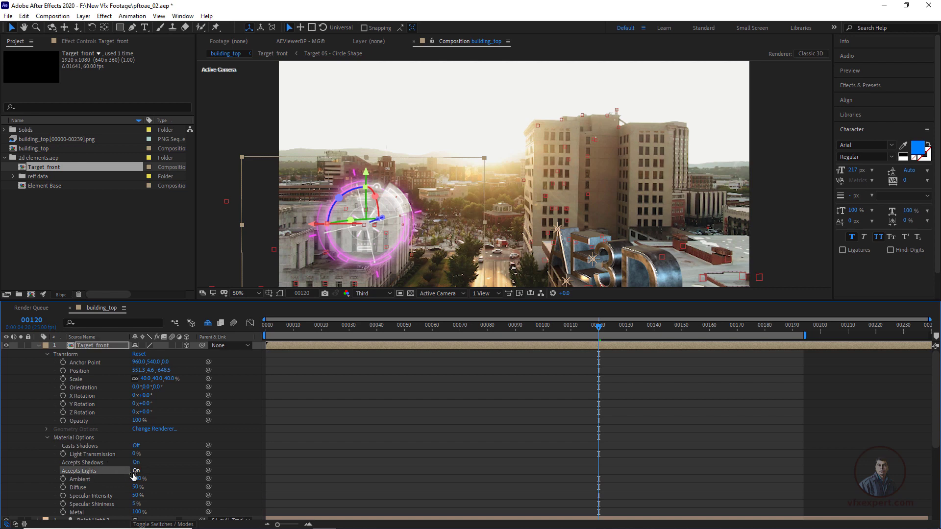
{"action": "left_click", "coordinate": [136, 471]}
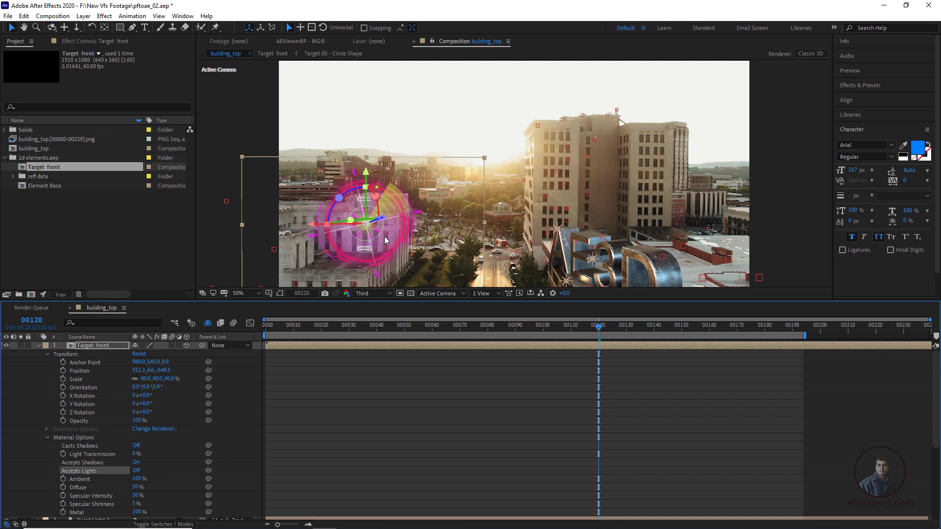
{"action": "left_click", "coordinate": [38, 346]}
Scale the Target_front layer to 23% and save the project
{"action": "left_click", "coordinate": [91, 345]}
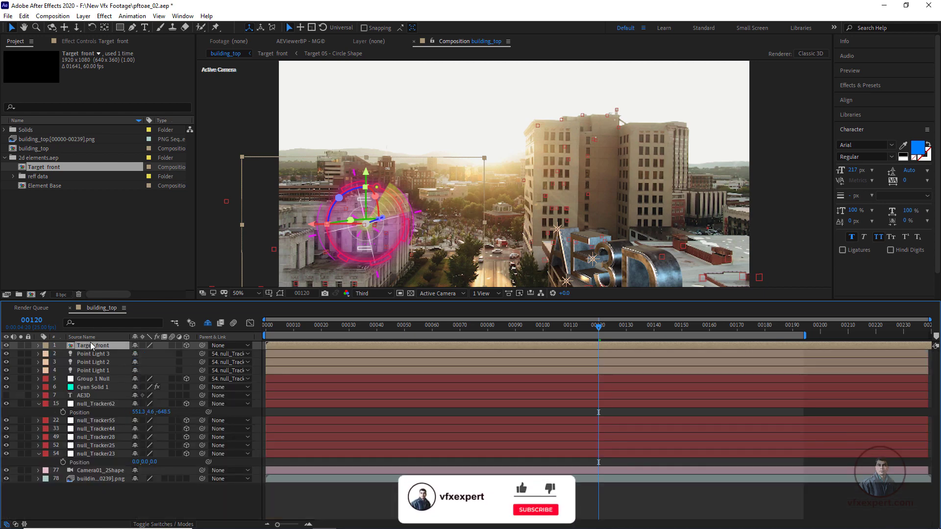
{"action": "key", "text": "s"}
{"action": "left_click_drag", "start_coordinate": [147, 353], "coordinate": [142, 354]}
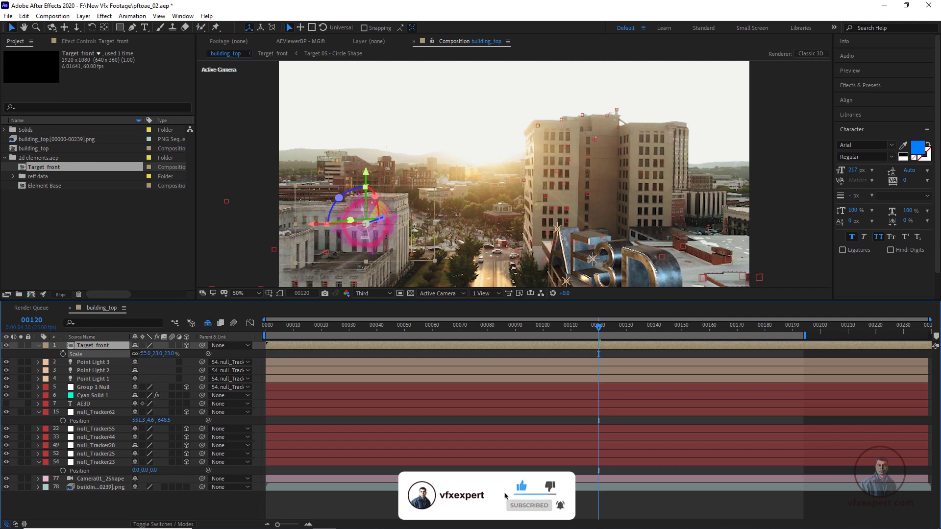
{"action": "left_click", "coordinate": [344, 498]}
{"action": "key", "text": "ctrl+s"}
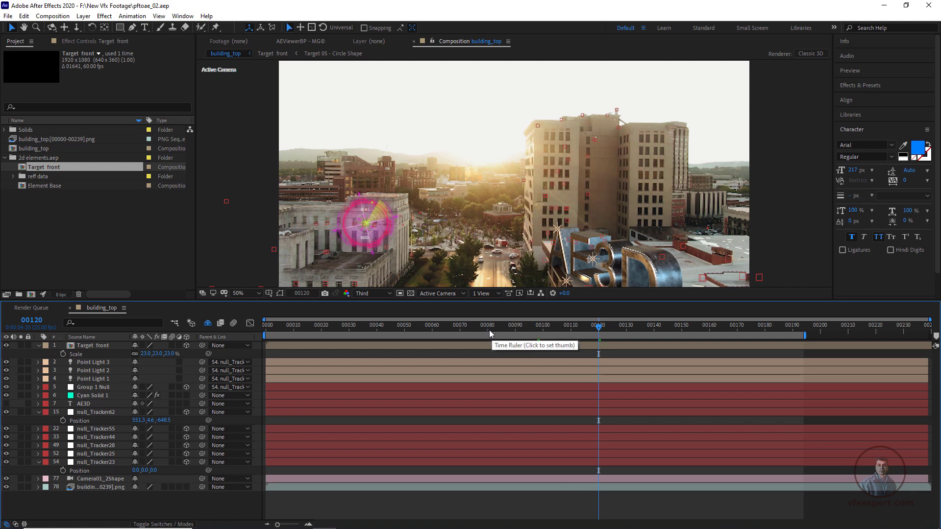
Briefly preview the building_top composition from frame 0 to check the target element on the white building
{"action": "left_click_drag", "start_coordinate": [485, 328], "coordinate": [266, 327]}
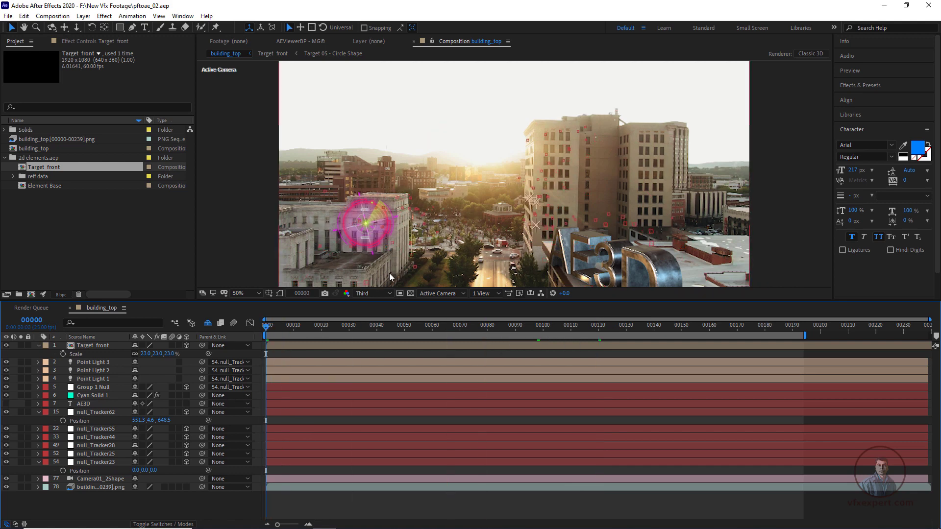
{"action": "key", "text": "space"}
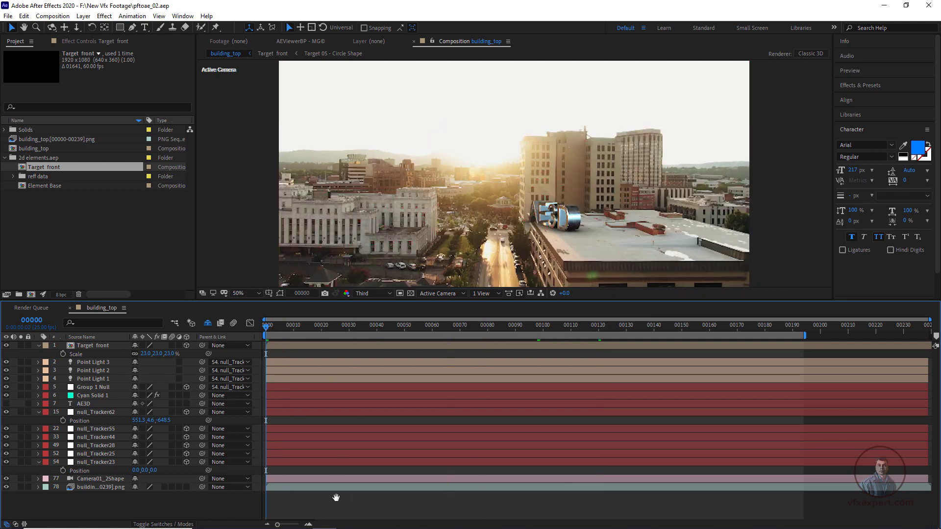
{"action": "key", "text": "space"}
Go to frame 103 and set the composition preview resolution to Full
{"action": "left_click", "coordinate": [385, 293]}
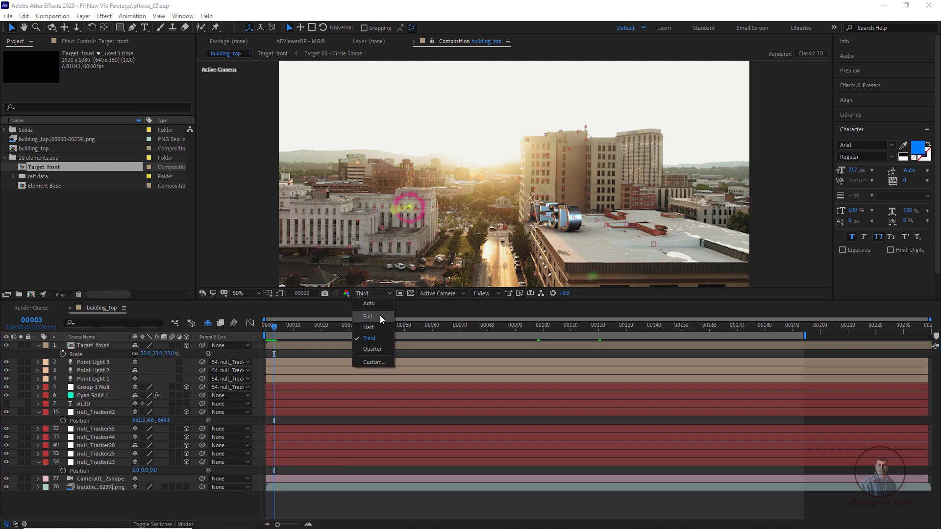
{"action": "left_click", "coordinate": [380, 316]}
{"action": "left_click_drag", "start_coordinate": [331, 328], "coordinate": [551, 300]}
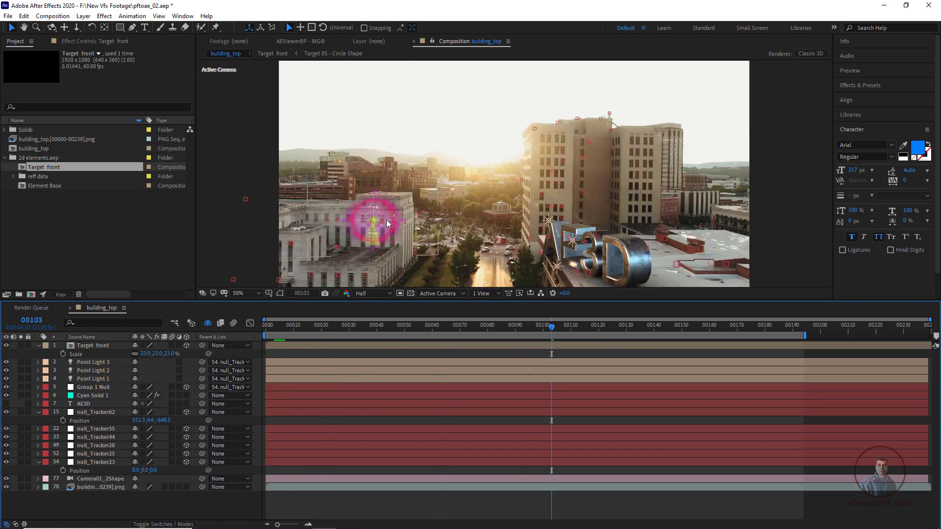
{"action": "left_click", "coordinate": [373, 294]}
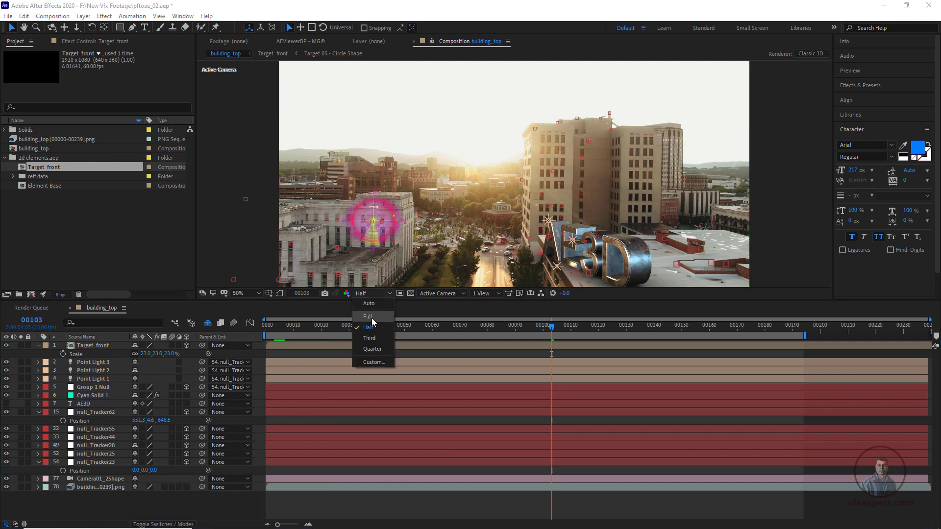
{"action": "left_click", "coordinate": [379, 318]}
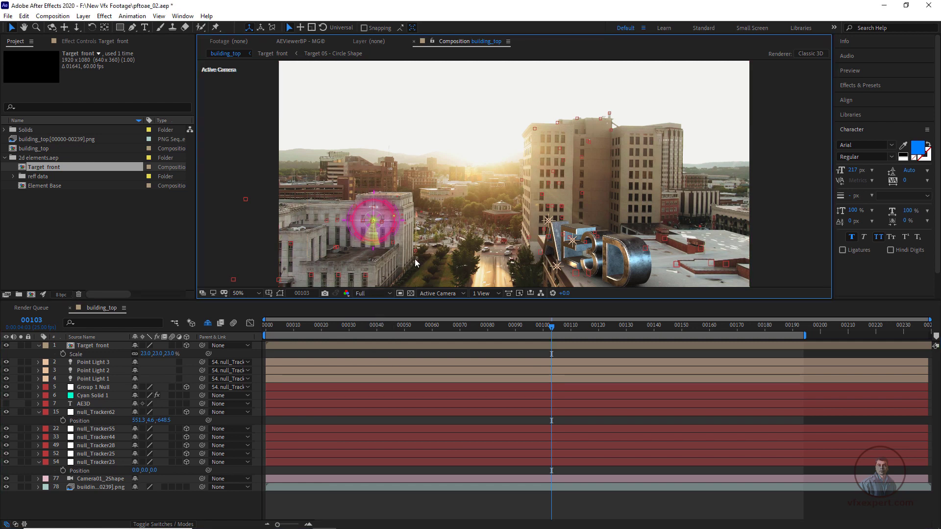